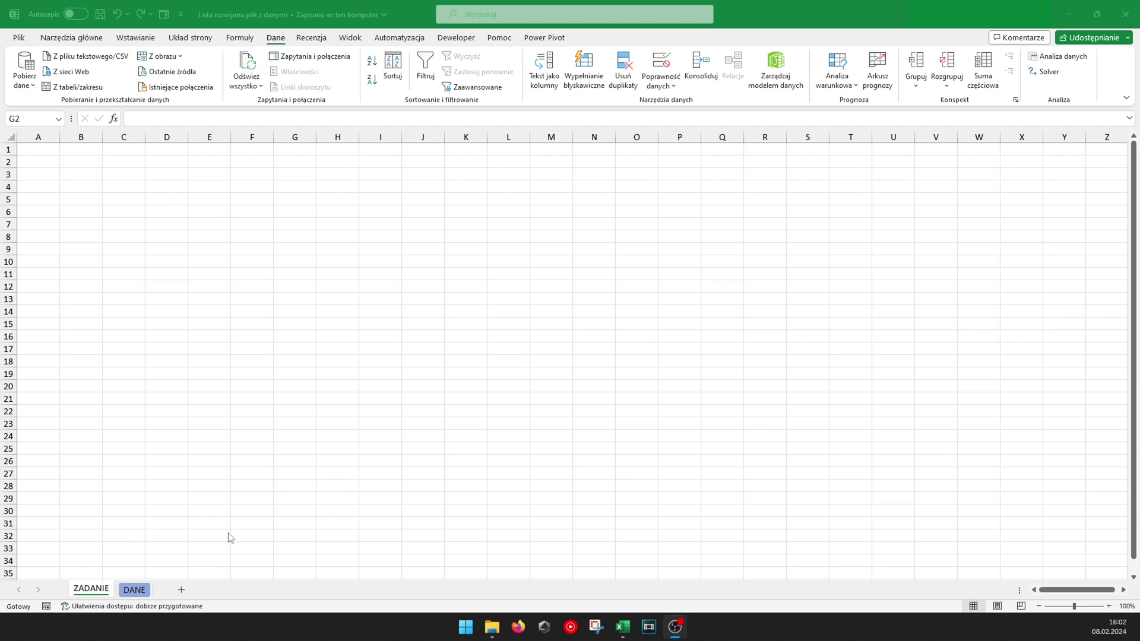
Switch from ZADANIE to the DANE sheet holding the customer data table.
{"action": "left_click", "coordinate": [133, 590]}
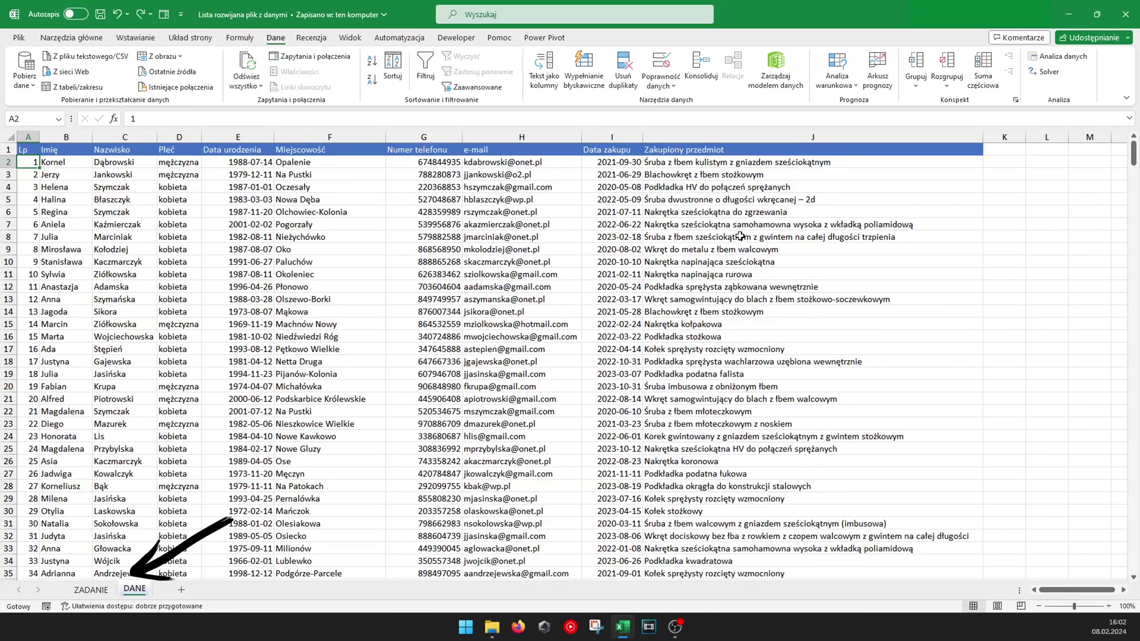
{"action": "key", "text": "Right"}
{"action": "key", "text": "Down"}
{"action": "key", "text": "Down"}
{"action": "key", "text": "Down"}
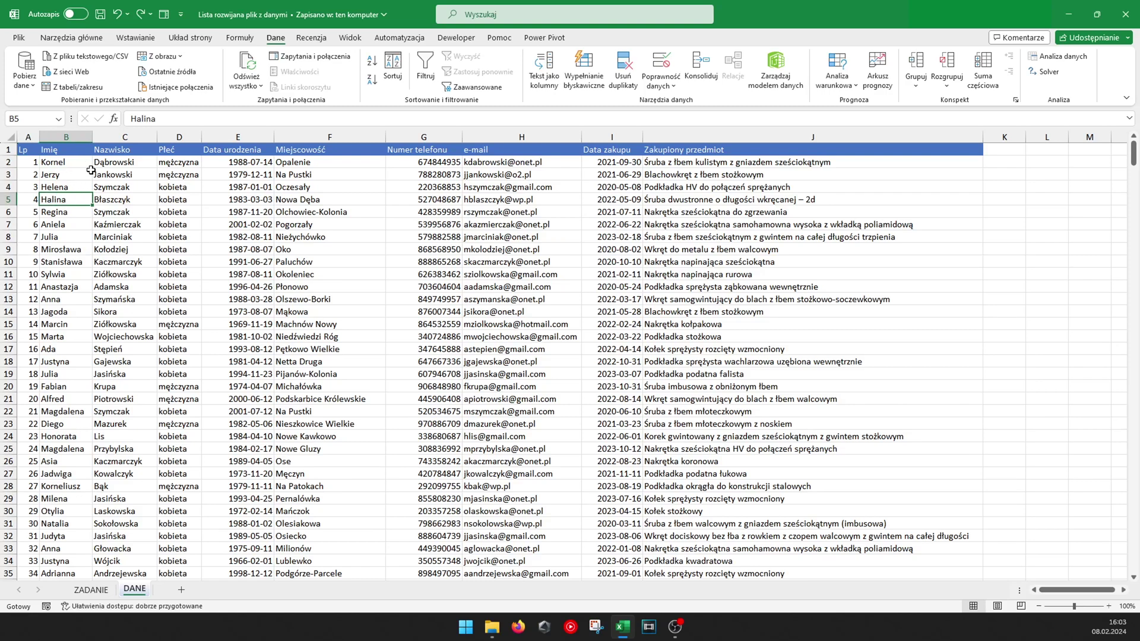
{"action": "left_click_drag", "start_coordinate": [31, 151], "coordinate": [28, 187]}
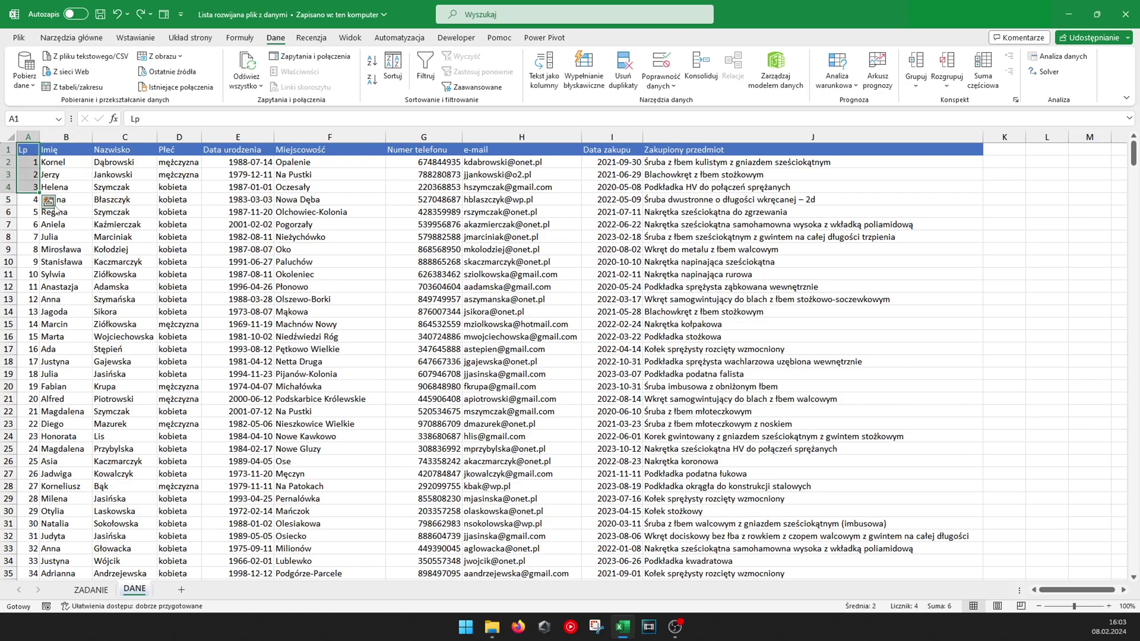
{"action": "left_click", "coordinate": [182, 154]}
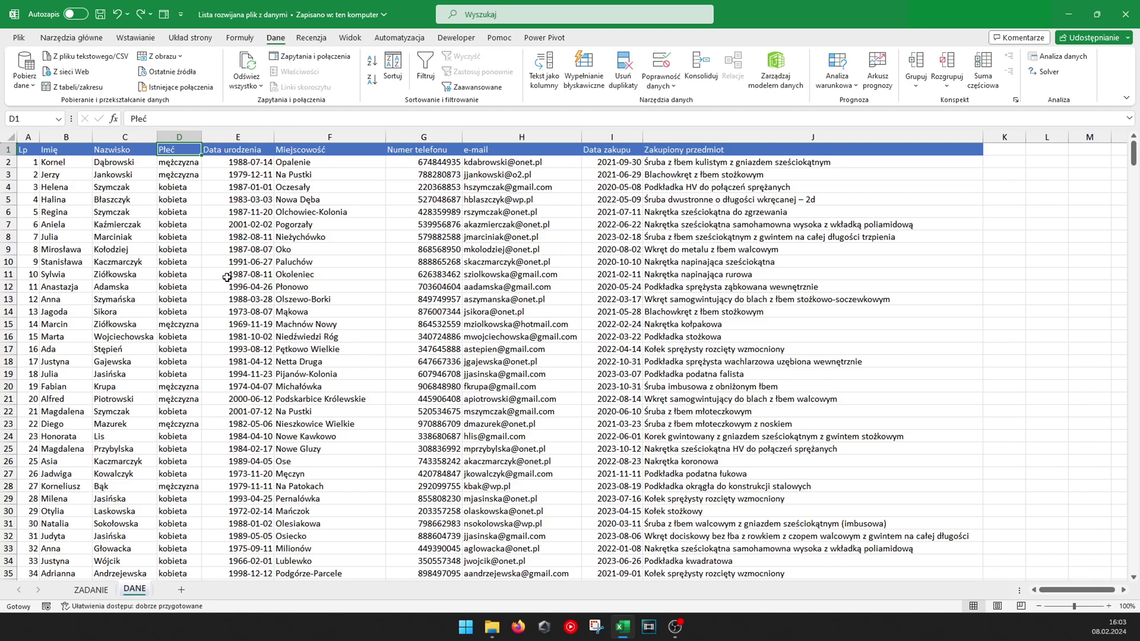
Select the first names in column B from B2 down to B601.
{"action": "left_click", "coordinate": [74, 137]}
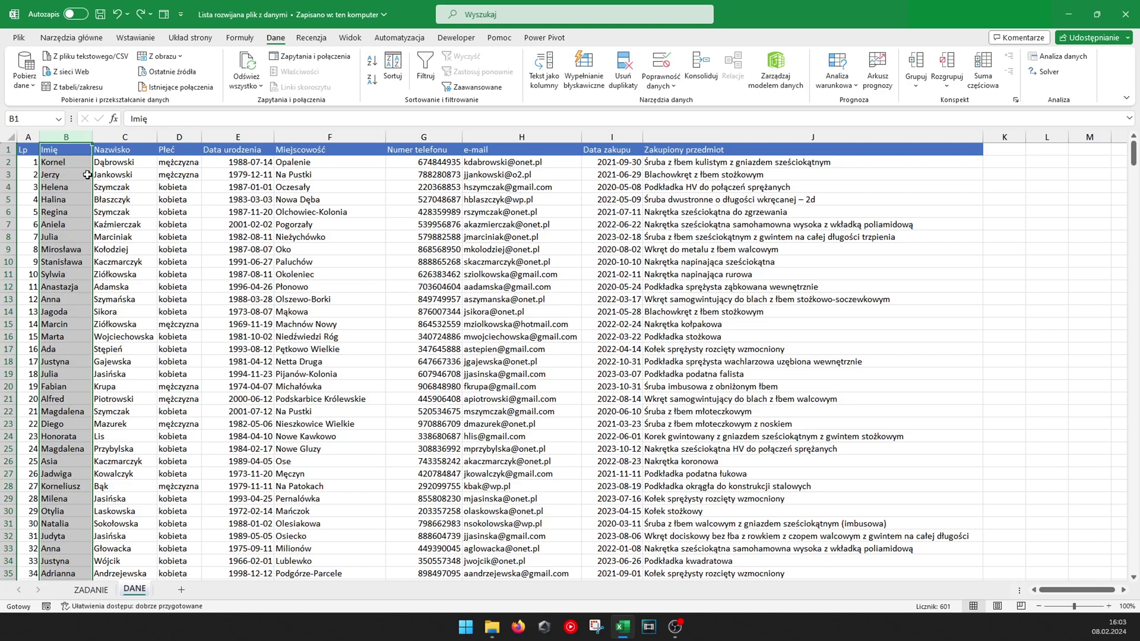
{"action": "left_click", "coordinate": [78, 162]}
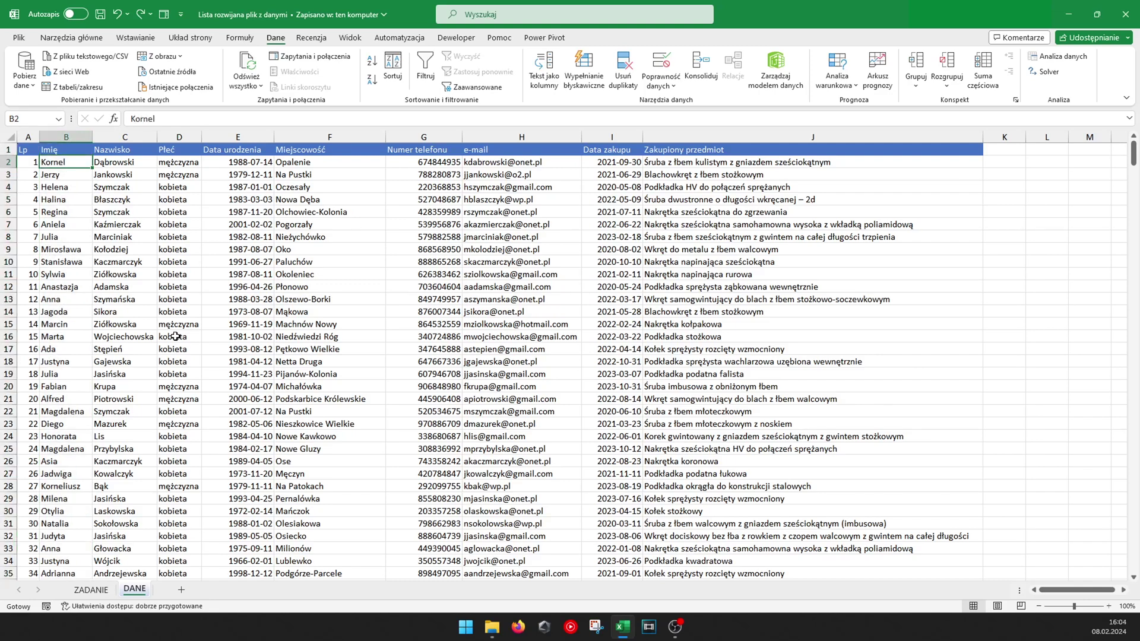
{"action": "key", "text": "ctrl+shift+Down"}
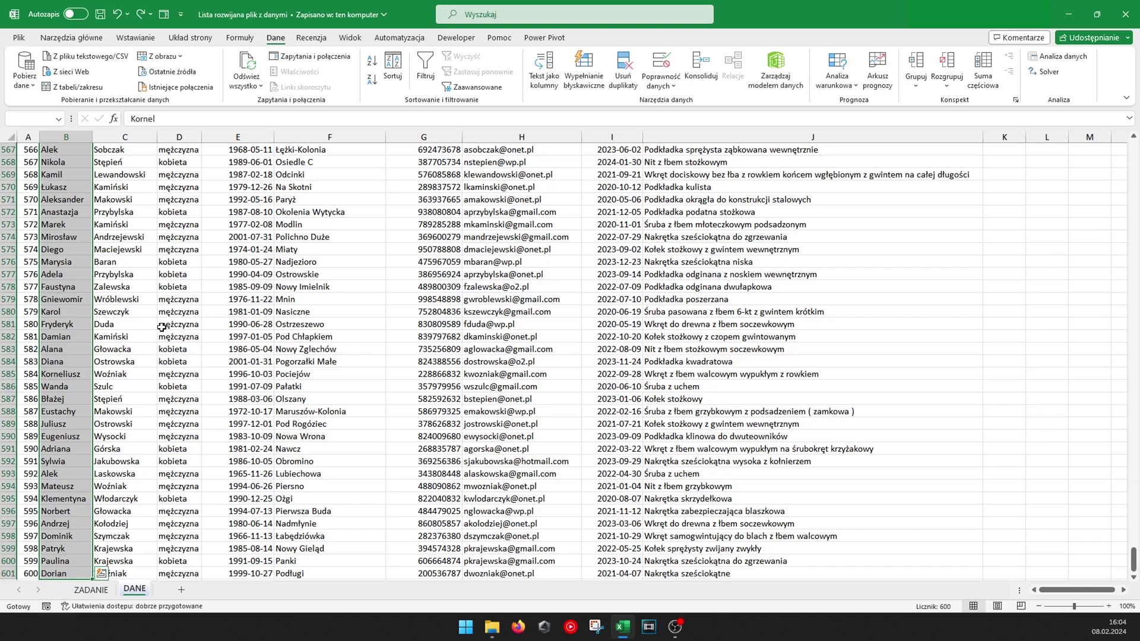
{"action": "left_click", "coordinate": [35, 120]}
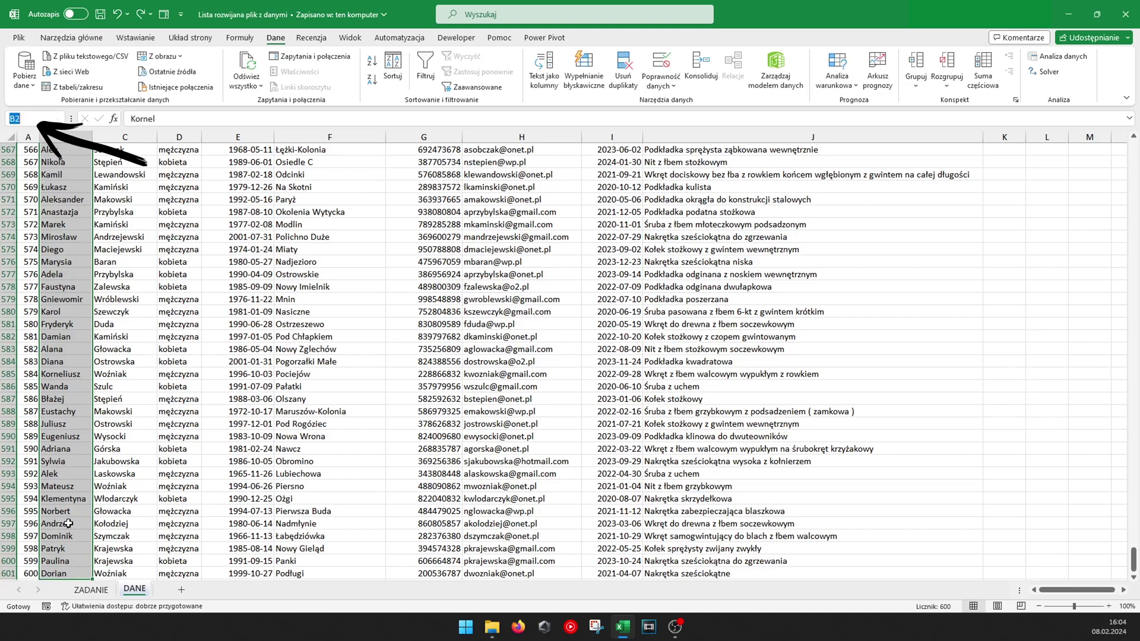
{"action": "left_click", "coordinate": [59, 224]}
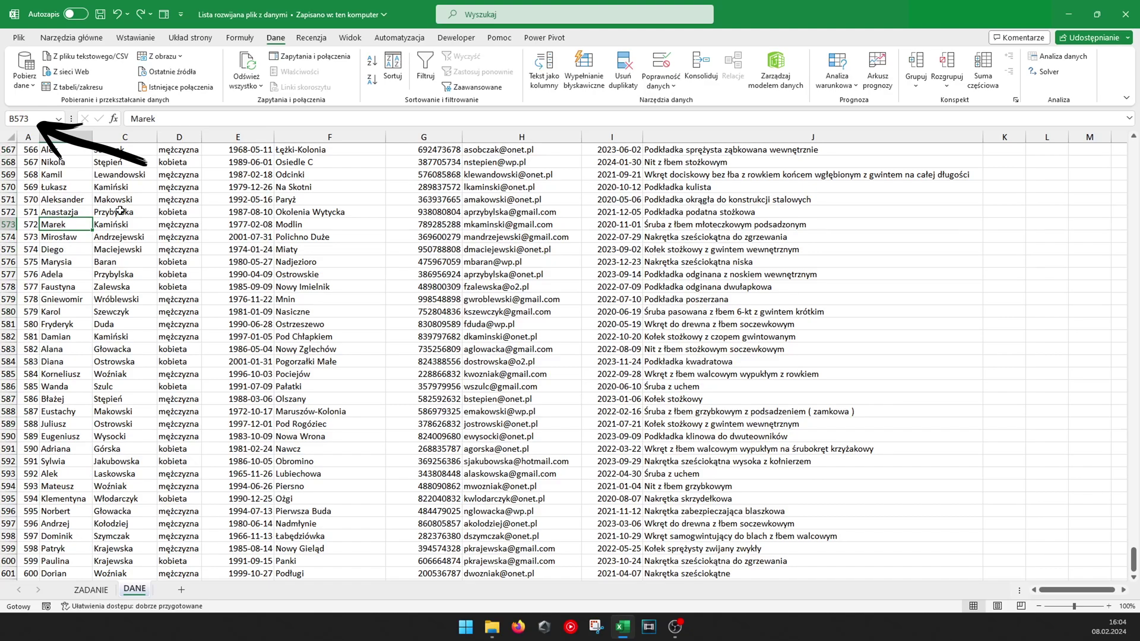
{"action": "key", "text": "Up"}
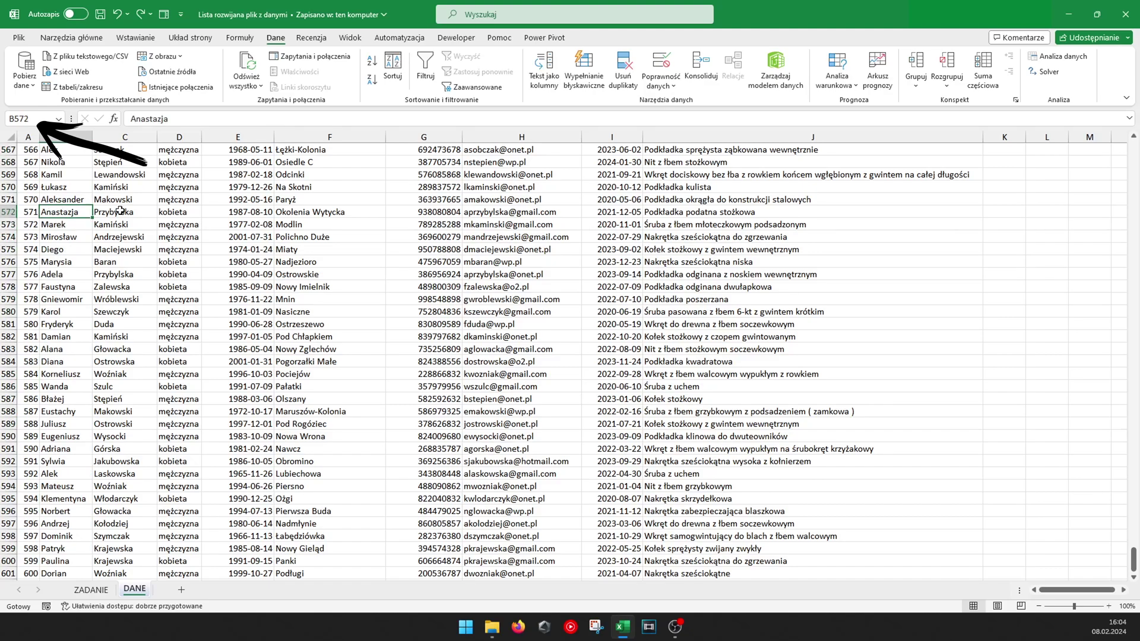
{"action": "key", "text": "ctrl+Up"}
{"action": "key", "text": "Down"}
{"action": "key", "text": "ctrl+shift+Down"}
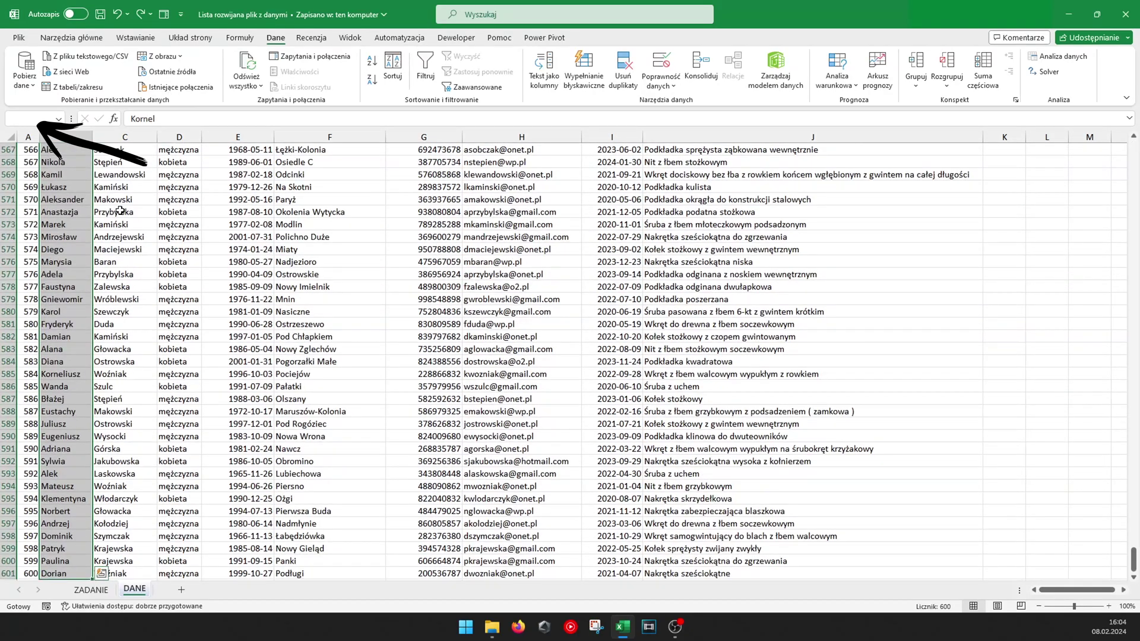
Name the selected range Imię in the Name Box and check the entries.
{"action": "left_click", "coordinate": [36, 119]}
{"action": "type", "text": "Imię"}
{"action": "key", "text": "Return"}
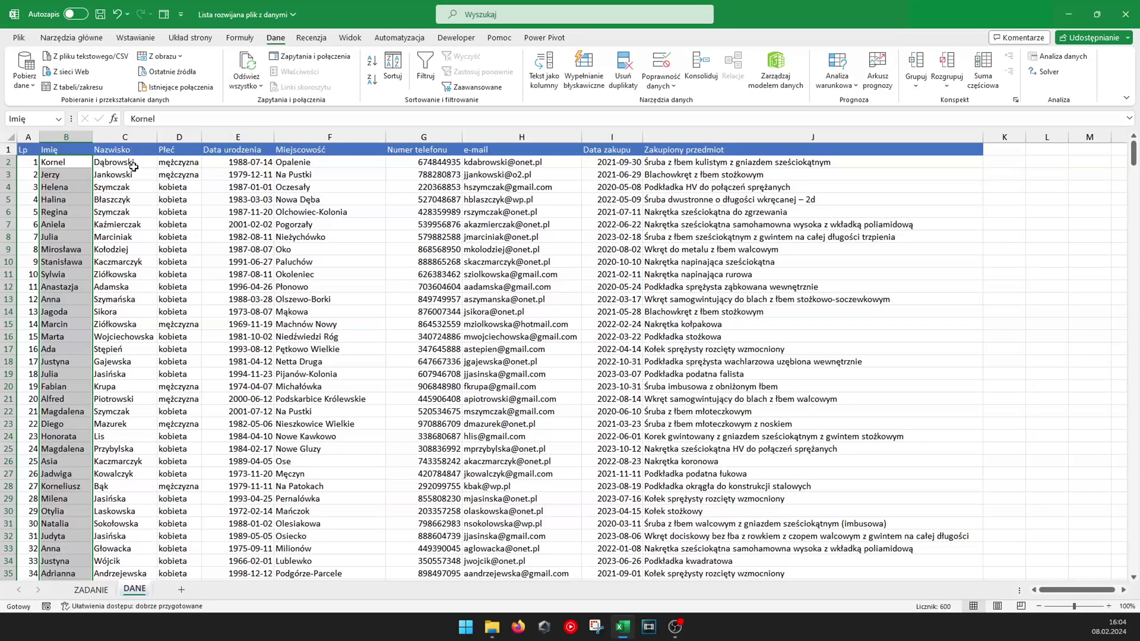
{"action": "key", "text": "Down"}
{"action": "key", "text": "Down"}
{"action": "key", "text": "Down"}
{"action": "key", "text": "Down"}
{"action": "key", "text": "Down"}
{"action": "key", "text": "Up"}
{"action": "key", "text": "Up"}
{"action": "key", "text": "Up"}
{"action": "key", "text": "Up"}
{"action": "key", "text": "Down"}
{"action": "key", "text": "Down"}
{"action": "key", "text": "Up"}
{"action": "key", "text": "Up"}
{"action": "key", "text": "Up"}
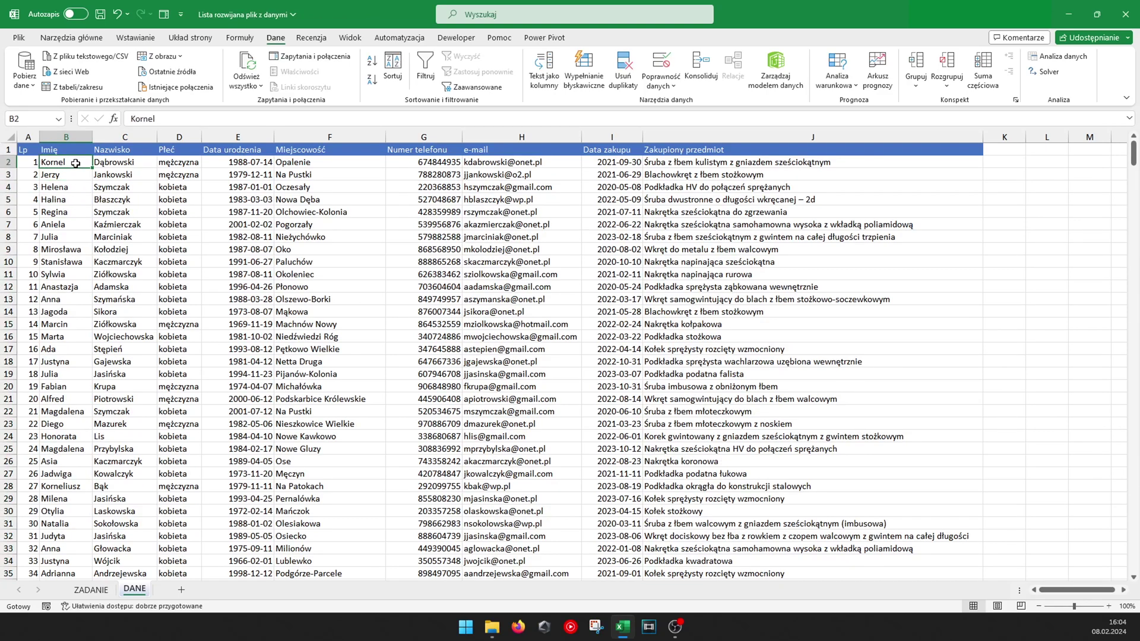
{"action": "key", "text": "ctrl+shift+Down"}
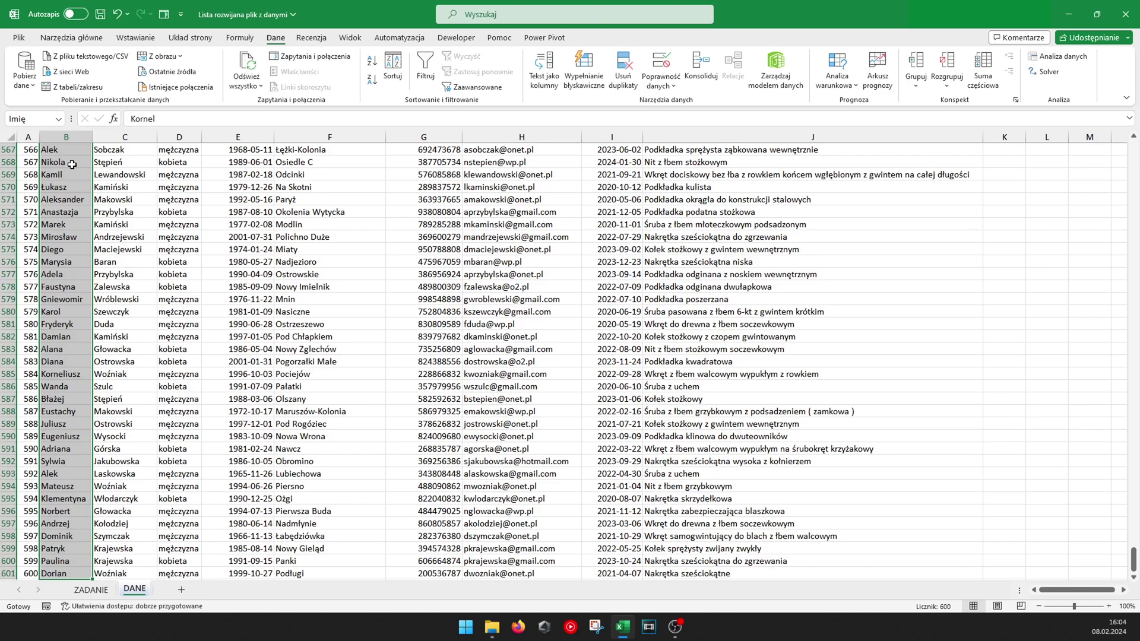
{"action": "key", "text": "shift+Up"}
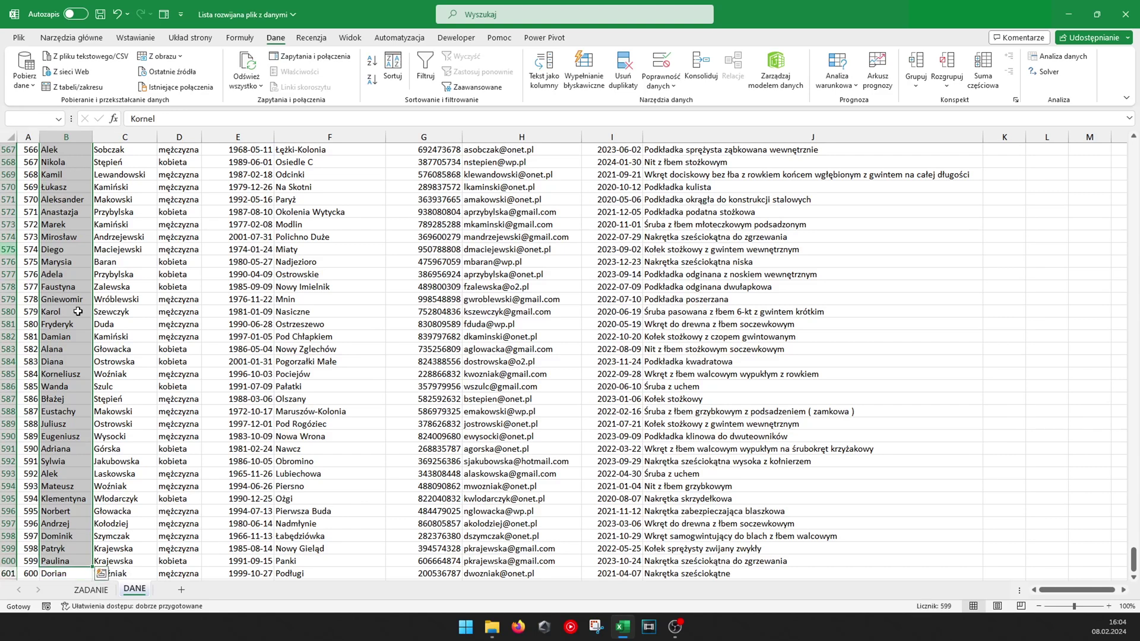
{"action": "scroll", "coordinate": [205, 512], "scroll_direction": "down", "scroll_amount": 2}
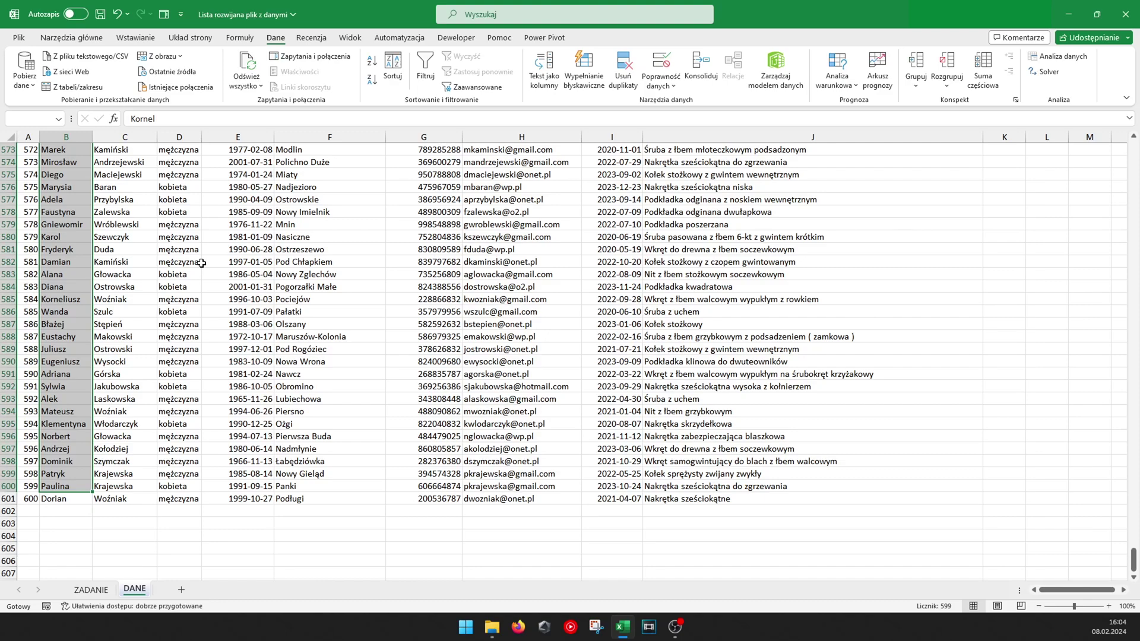
{"action": "key", "text": "ctrl+BackSpace"}
{"action": "key", "text": "Right"}
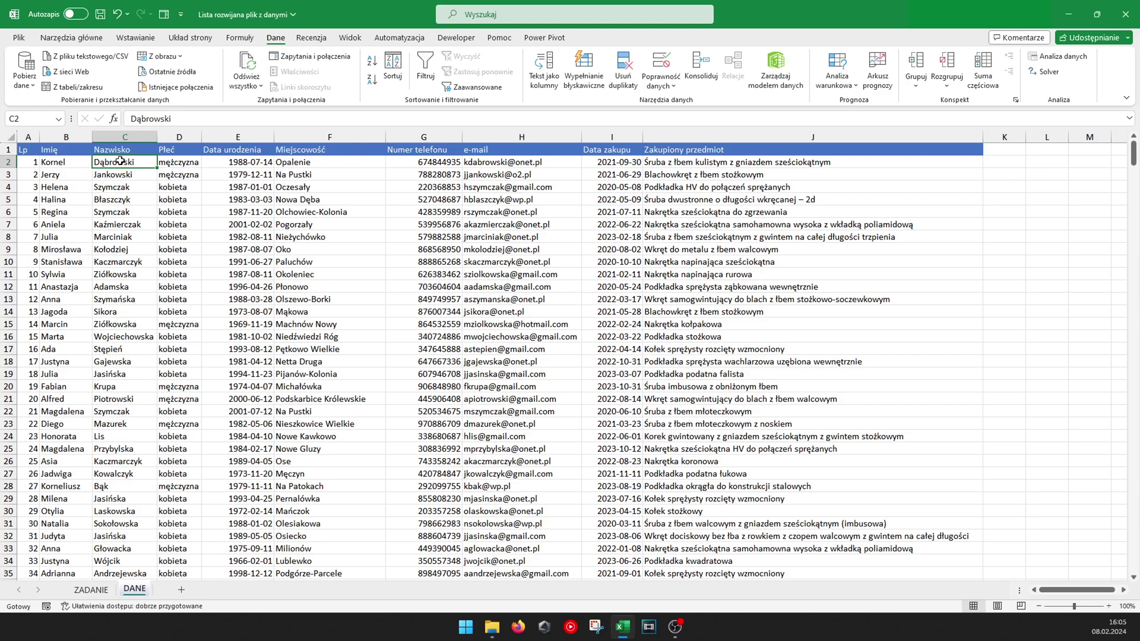
Define the name Nazwisko referring to =DANE!$C$2:$C$601 through Define Name.
{"action": "left_click", "coordinate": [240, 38]}
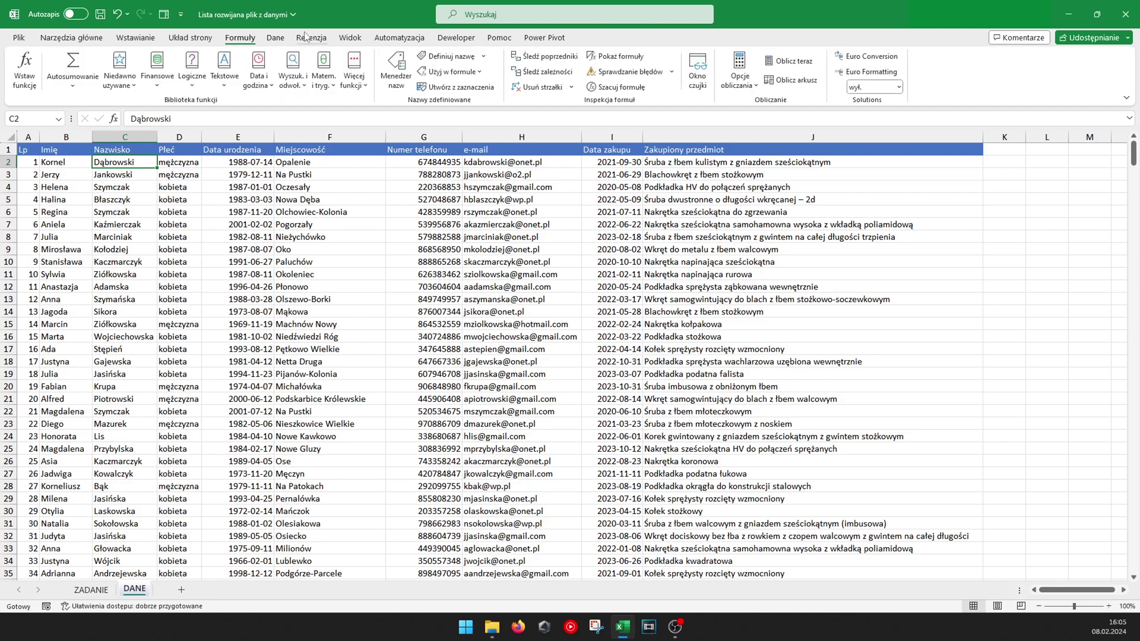
{"action": "left_click", "coordinate": [484, 56]}
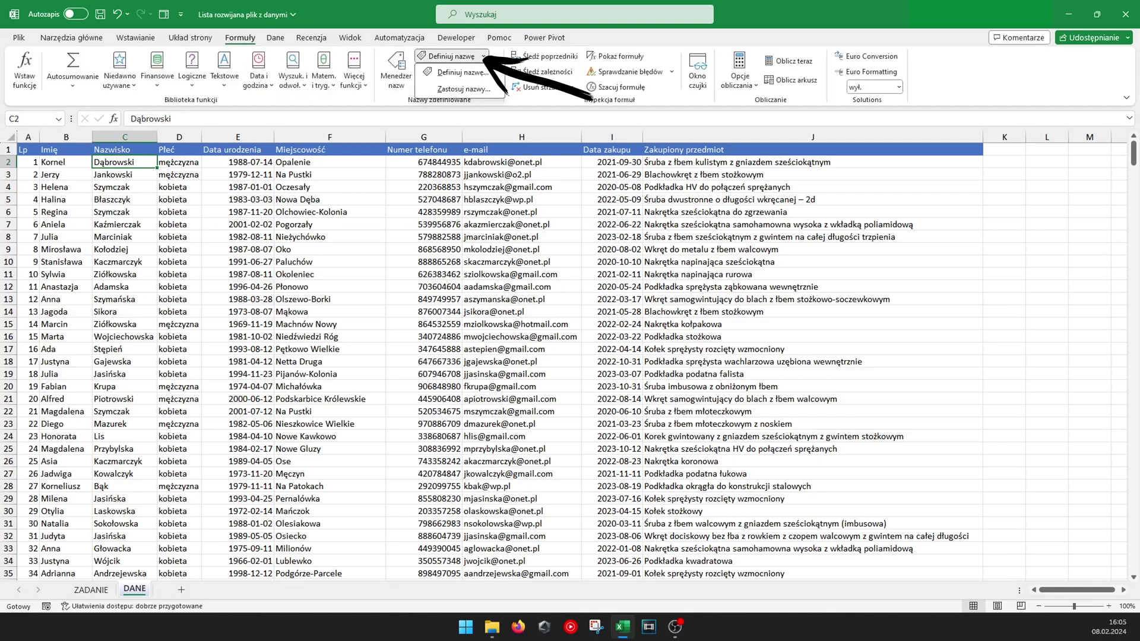
{"action": "left_click", "coordinate": [460, 72]}
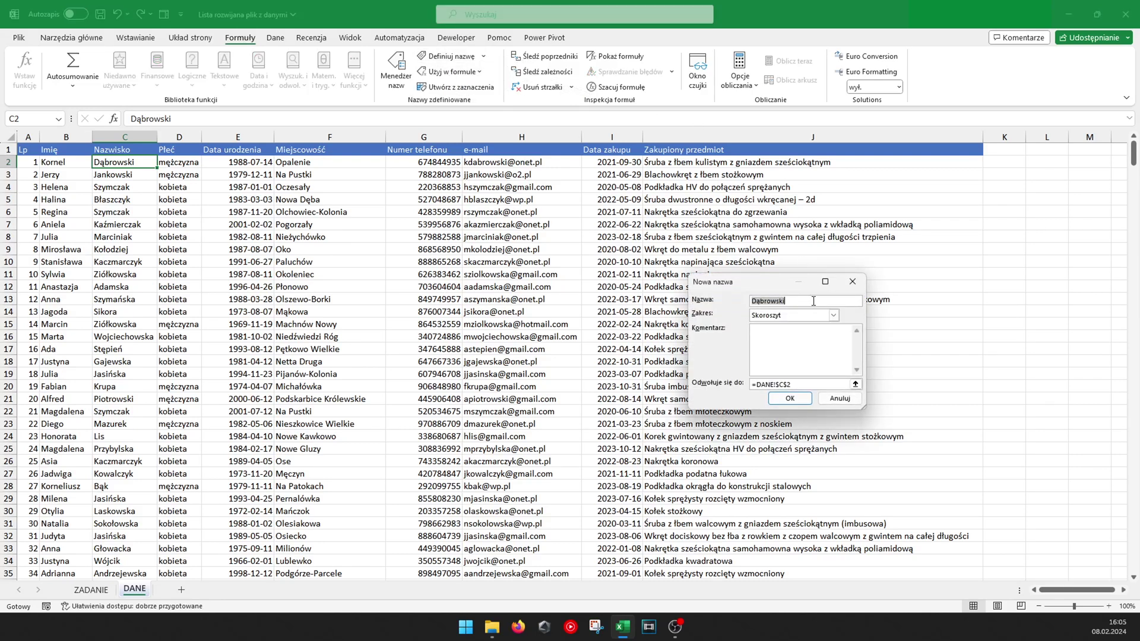
{"action": "type", "text": "N"}
{"action": "type", "text": "iwko"}
{"action": "type", "text": "wisko"}
{"action": "left_click", "coordinate": [799, 384]}
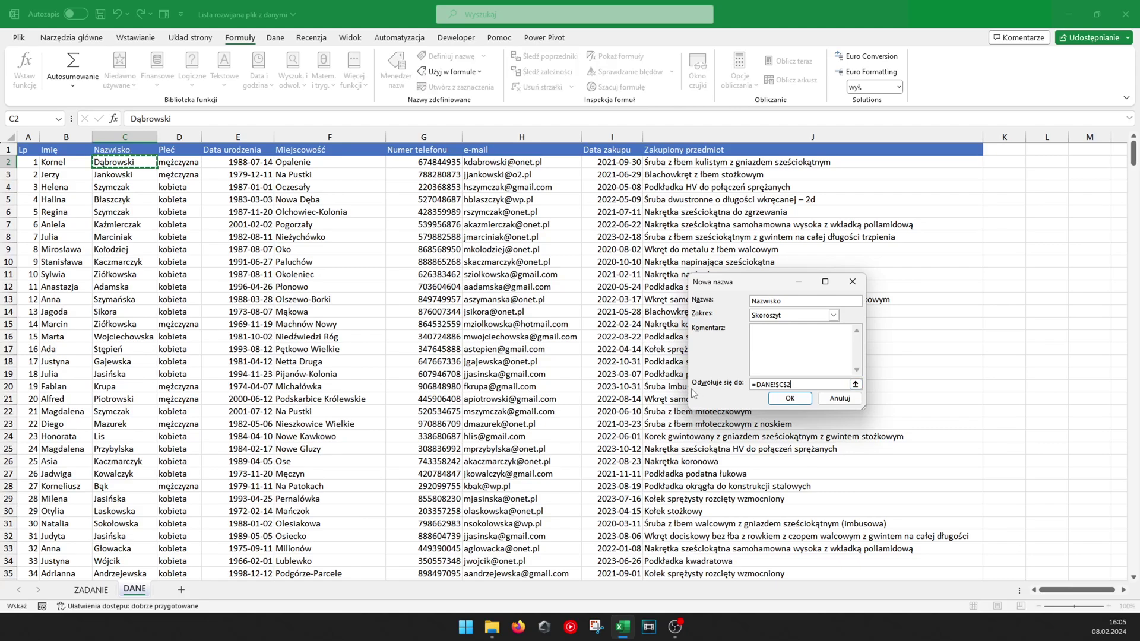
{"action": "left_click", "coordinate": [123, 162]}
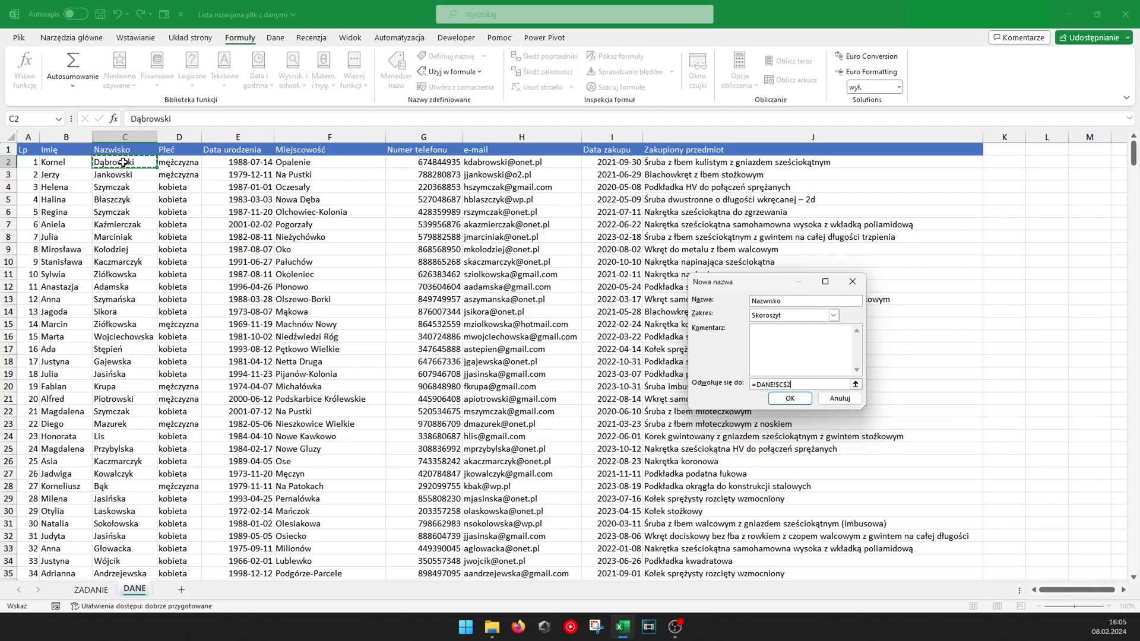
{"action": "key", "text": "ctrl+shift+Down"}
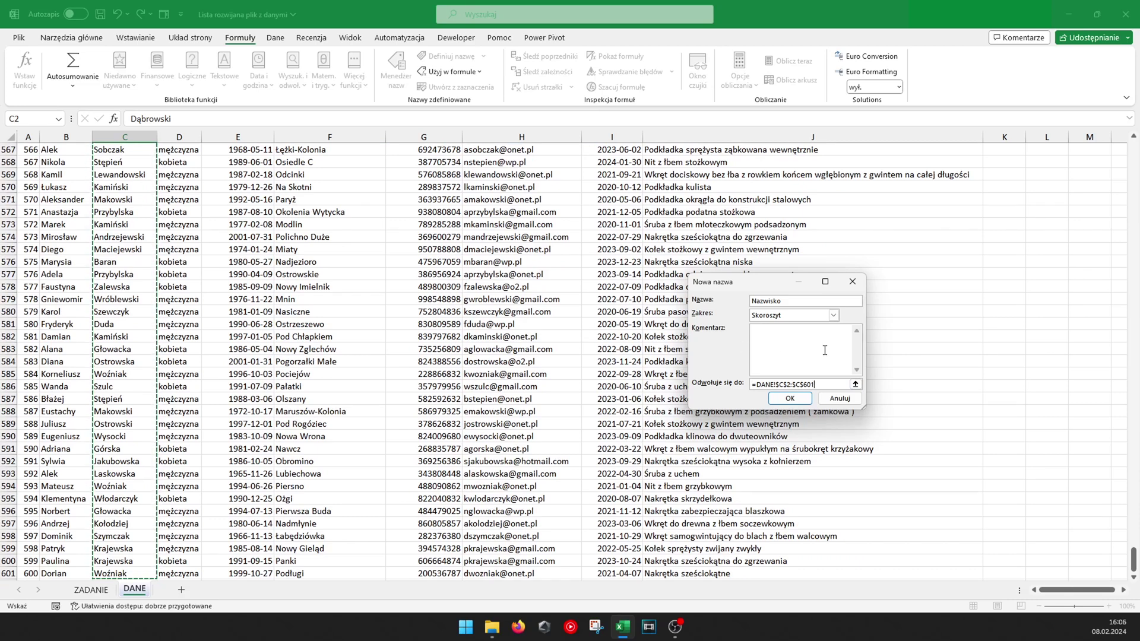
{"action": "left_click", "coordinate": [790, 398]}
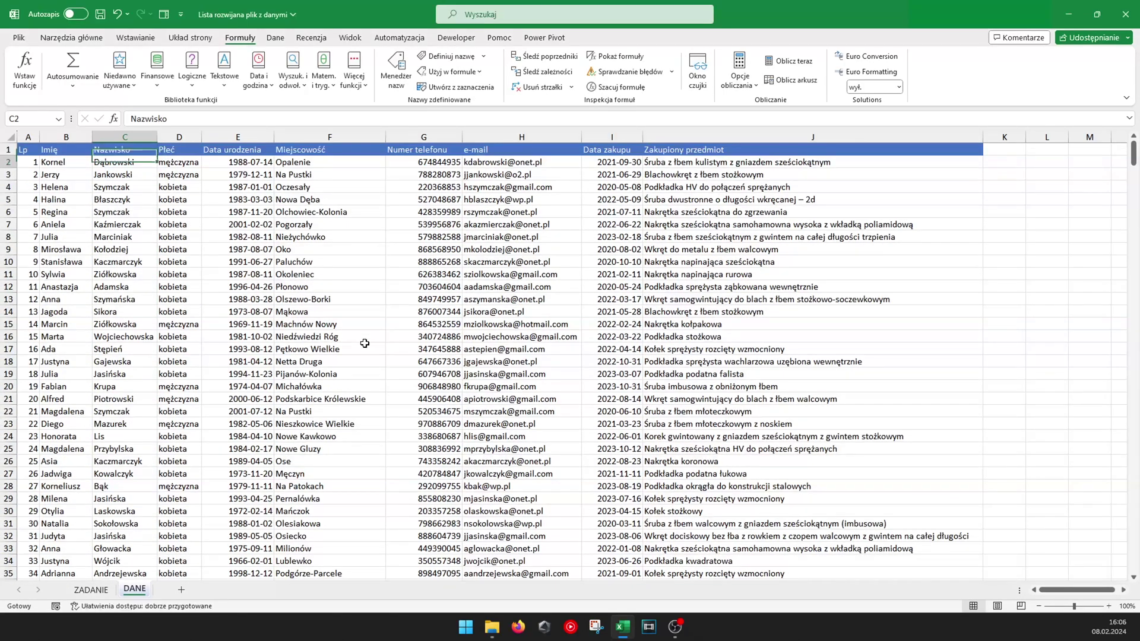
{"action": "key", "text": "ctrl+shift+Down"}
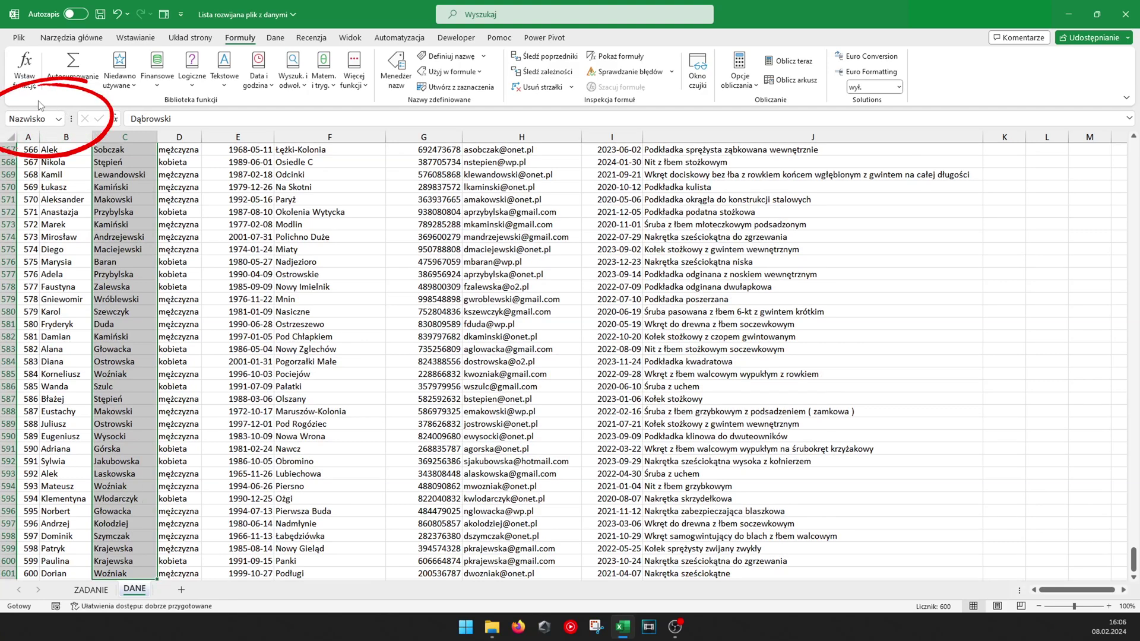
Select the genders in D2:D601 and name that range Płeć.
{"action": "key", "text": "ctrl+Home"}
{"action": "left_click", "coordinate": [164, 150]}
{"action": "key", "text": "Down"}
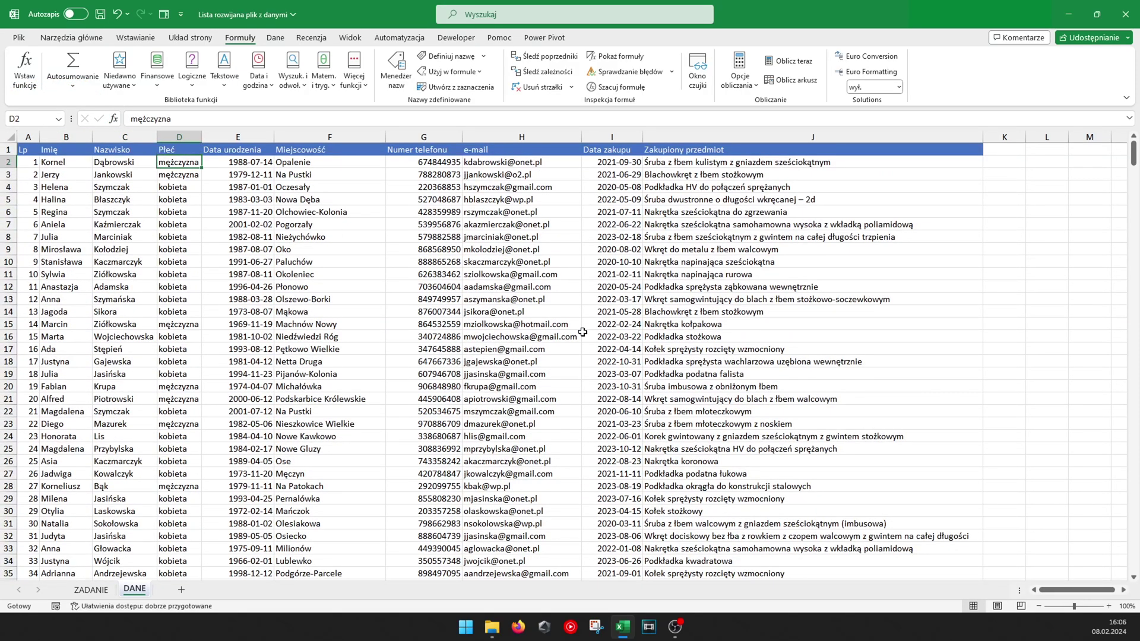
{"action": "key", "text": "ctrl+shift+Down"}
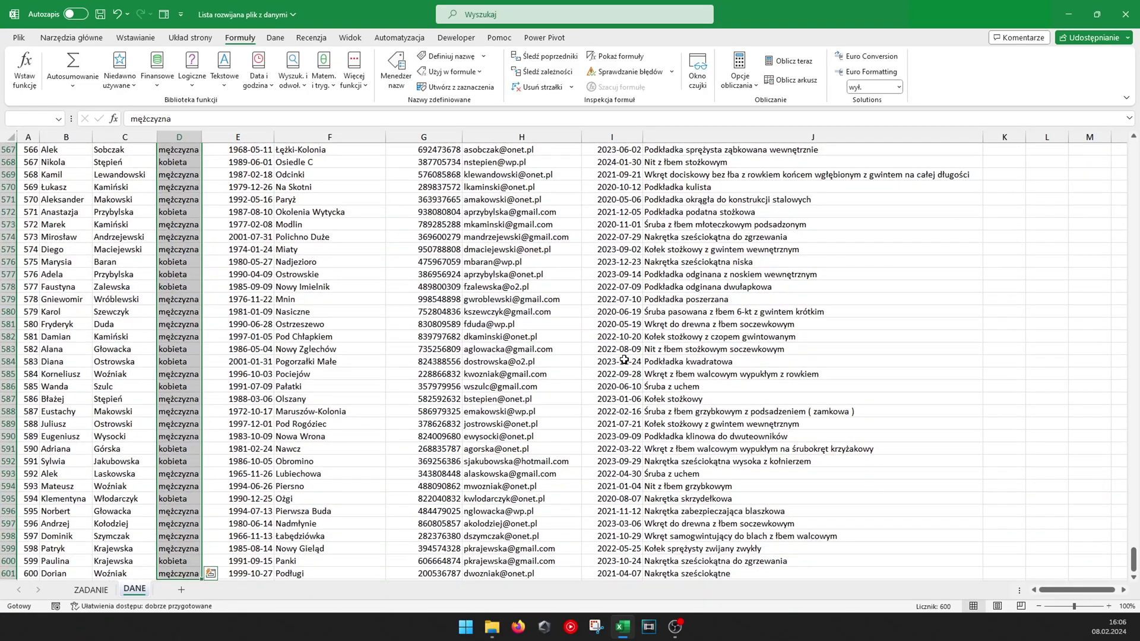
{"action": "left_click", "coordinate": [443, 57]}
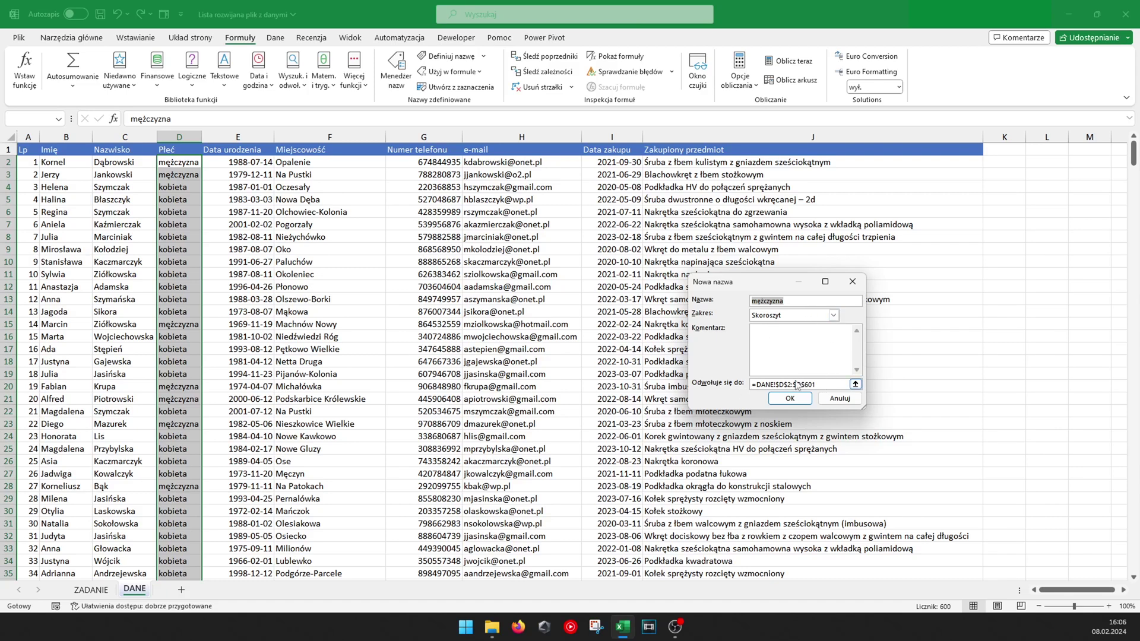
{"action": "type", "text": "Płeć"}
{"action": "left_click", "coordinate": [790, 398]}
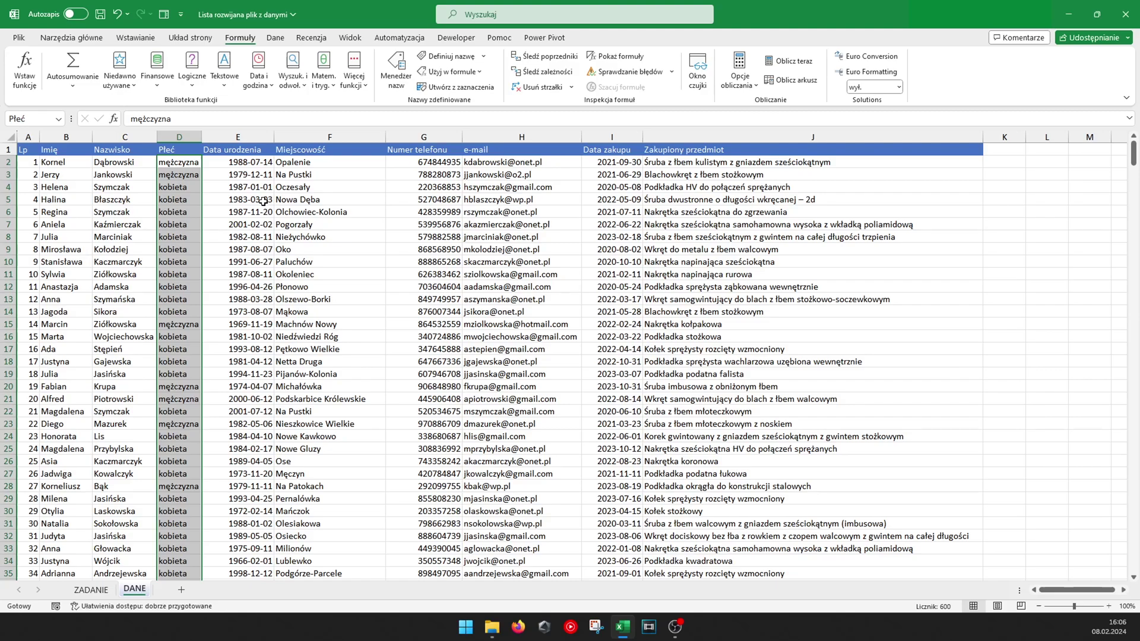
{"action": "key", "text": "ctrl+Down"}
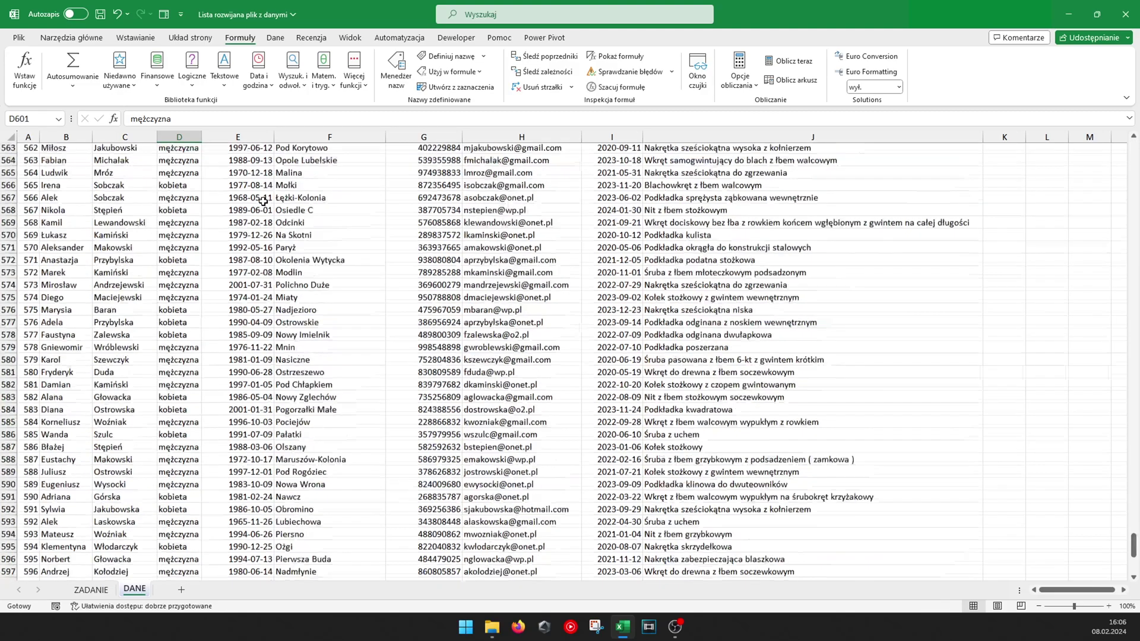
{"action": "key", "text": "Left"}
{"action": "key", "text": "Left"}
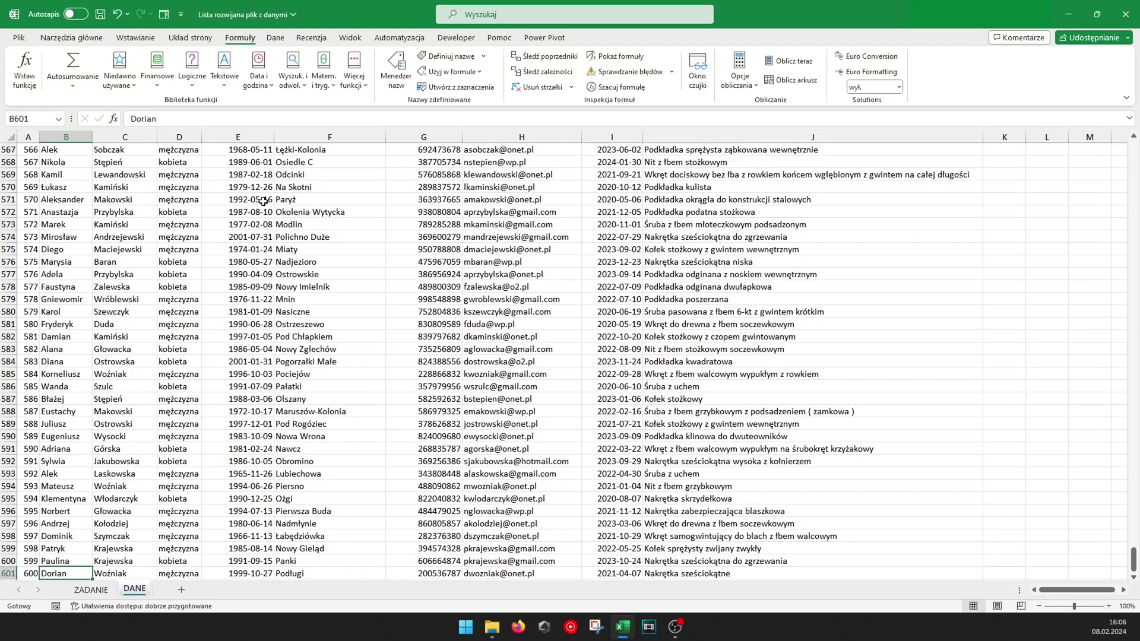
{"action": "key", "text": "ctrl+Up"}
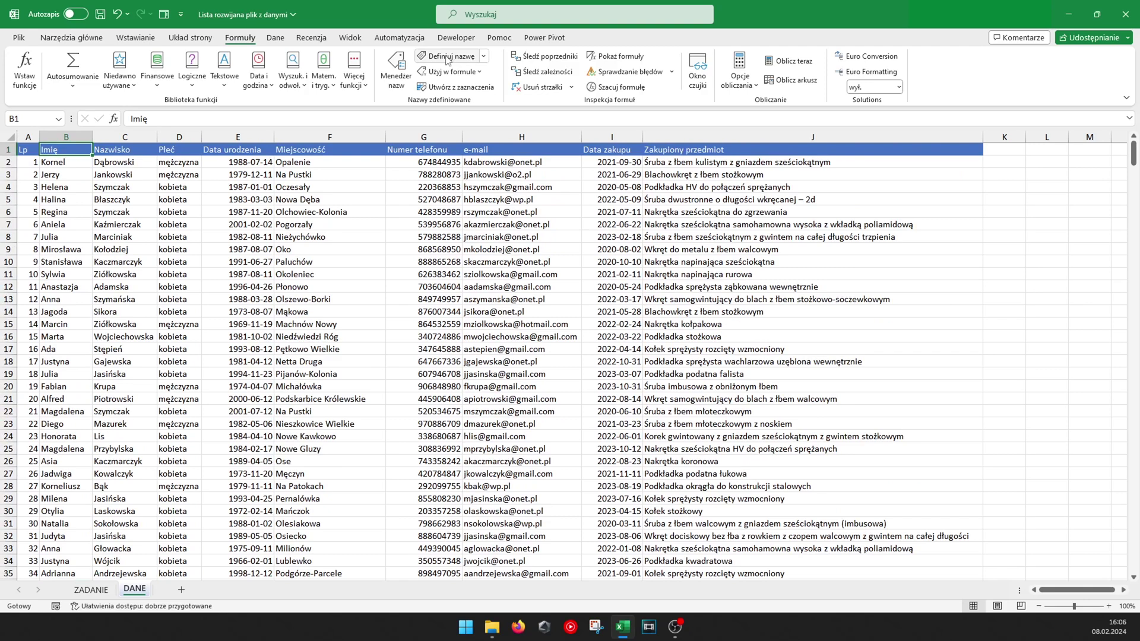
In Name Manager, review the ranges of Imię, Nazwisko and Płeć.
{"action": "left_click", "coordinate": [394, 67]}
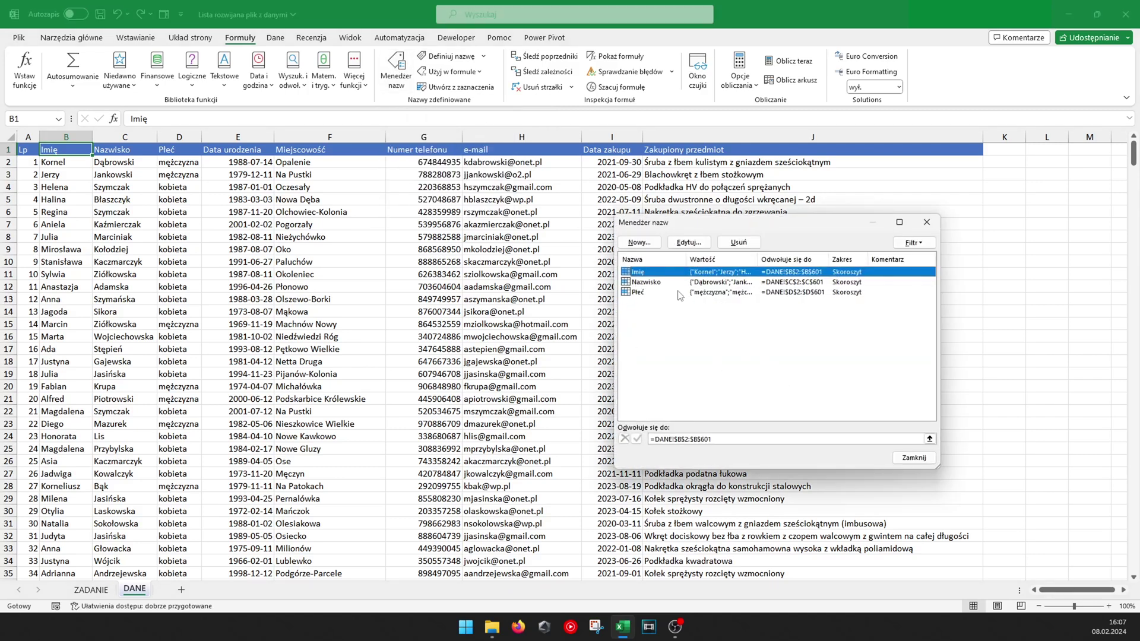
{"action": "left_click", "coordinate": [647, 281]}
{"action": "left_click", "coordinate": [639, 293]}
{"action": "left_click", "coordinate": [642, 273]}
{"action": "left_click", "coordinate": [643, 282]}
{"action": "left_click", "coordinate": [641, 293]}
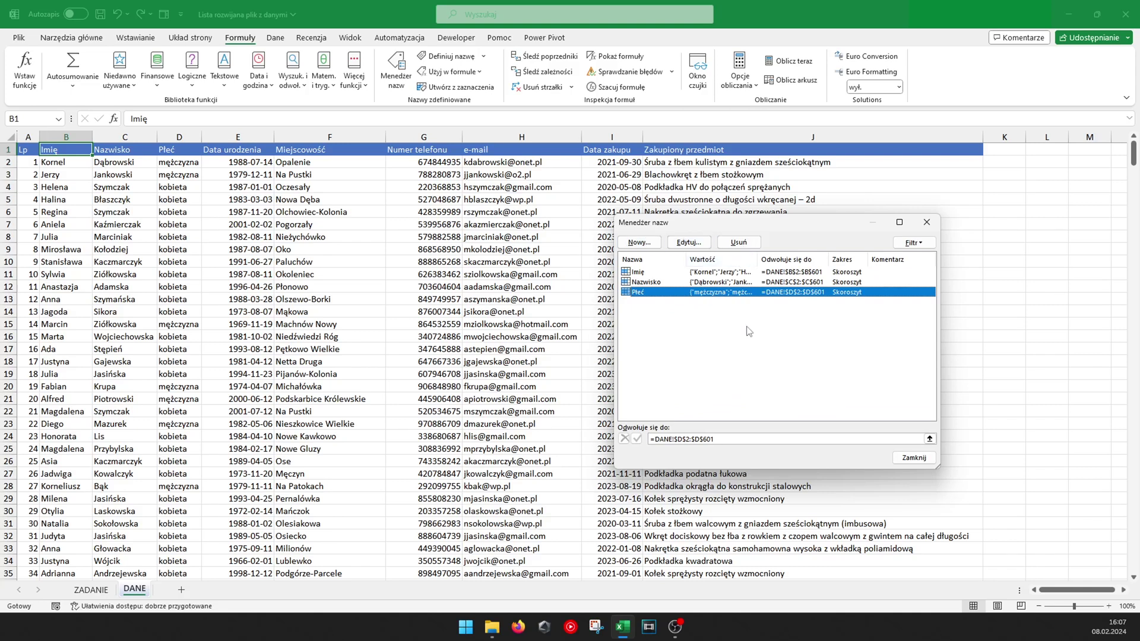
Change Imię's reference to =DANE!$B$2:$B$600.
{"action": "left_click", "coordinate": [645, 274]}
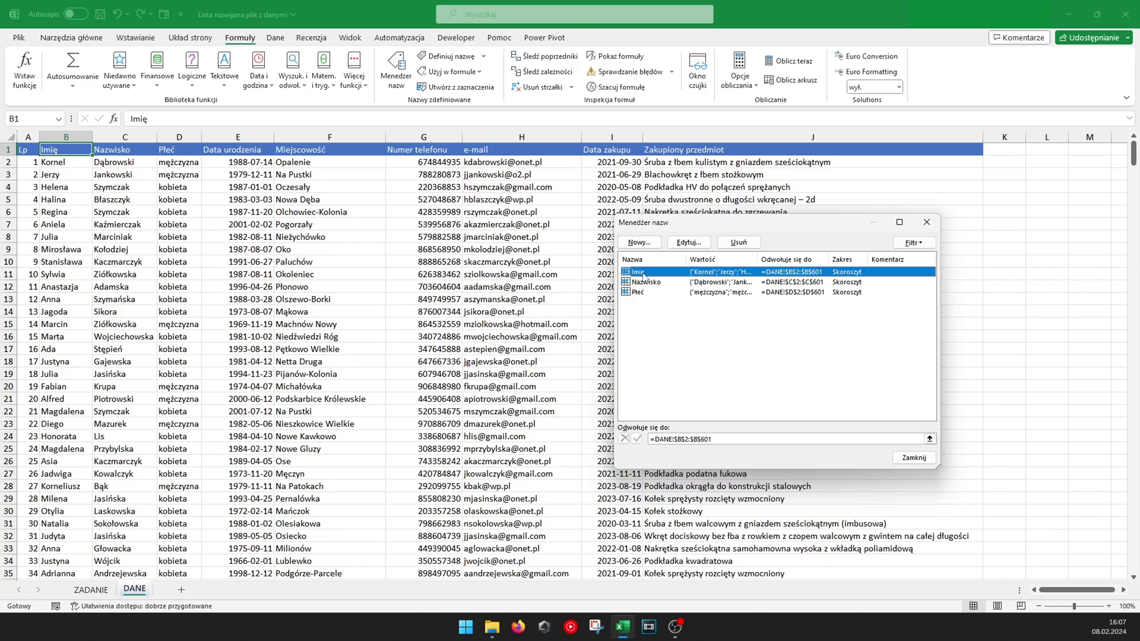
{"action": "left_click", "coordinate": [685, 246]}
{"action": "left_click", "coordinate": [819, 384]}
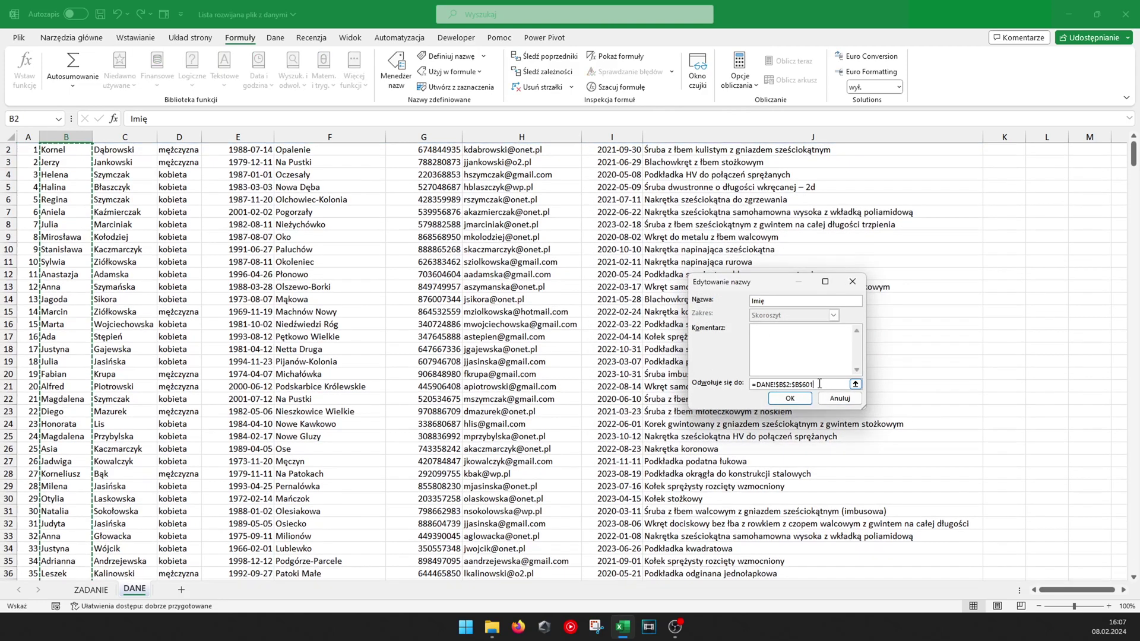
{"action": "key", "text": "BackSpace"}
{"action": "type", "text": "0"}
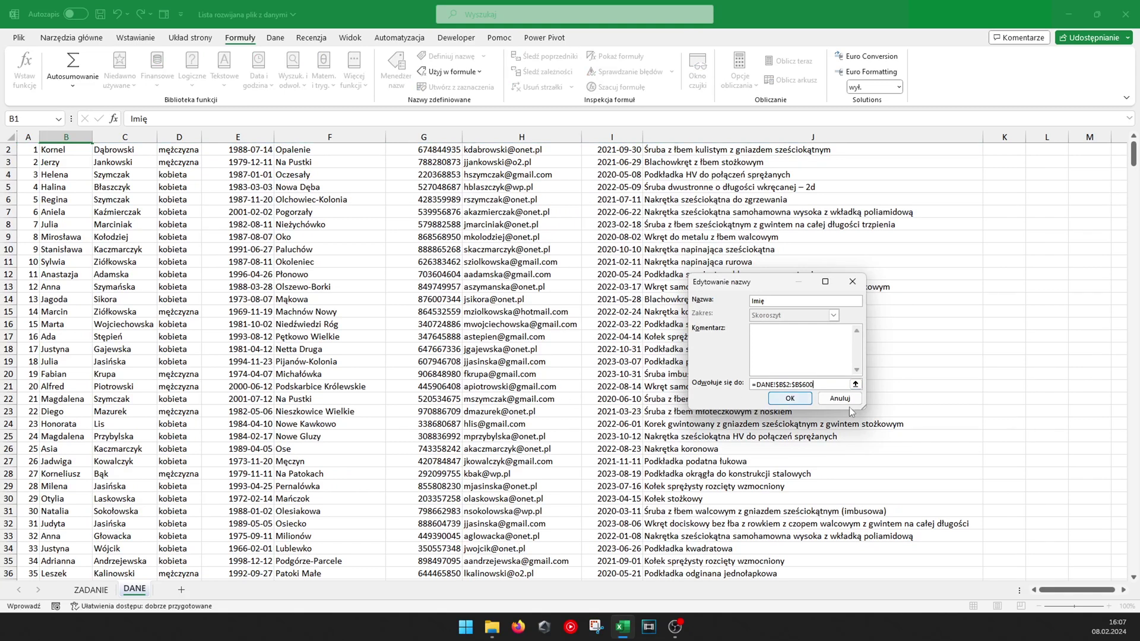
{"action": "left_click", "coordinate": [788, 399]}
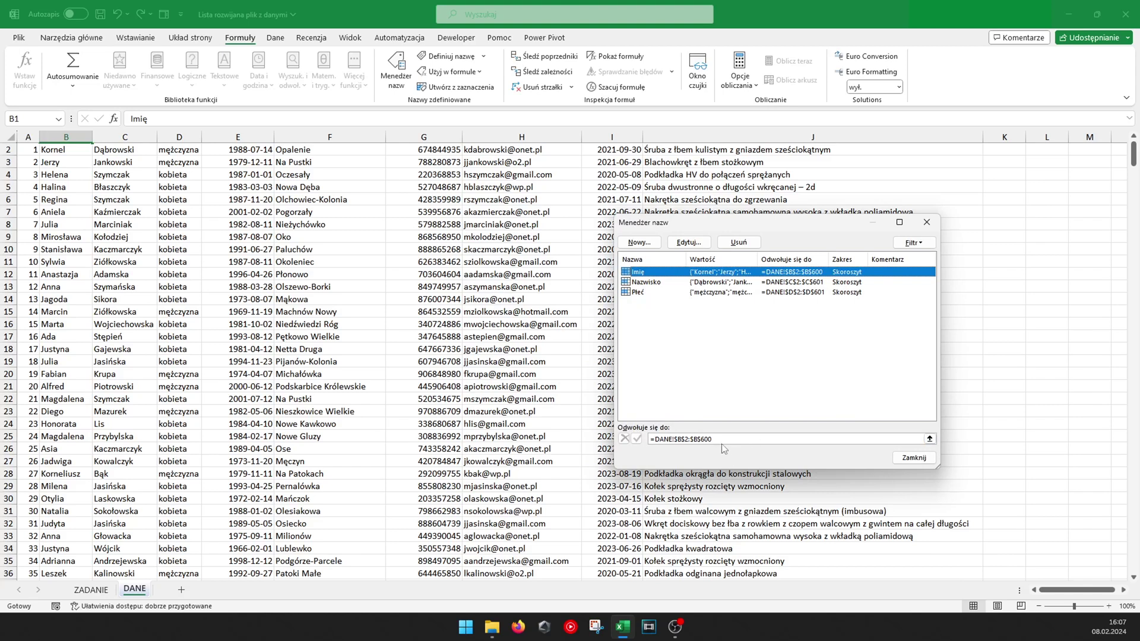
Recheck Nazwisko and Płeć, close Name Manager, and return to the ZADANIE sheet.
{"action": "left_click", "coordinate": [648, 283]}
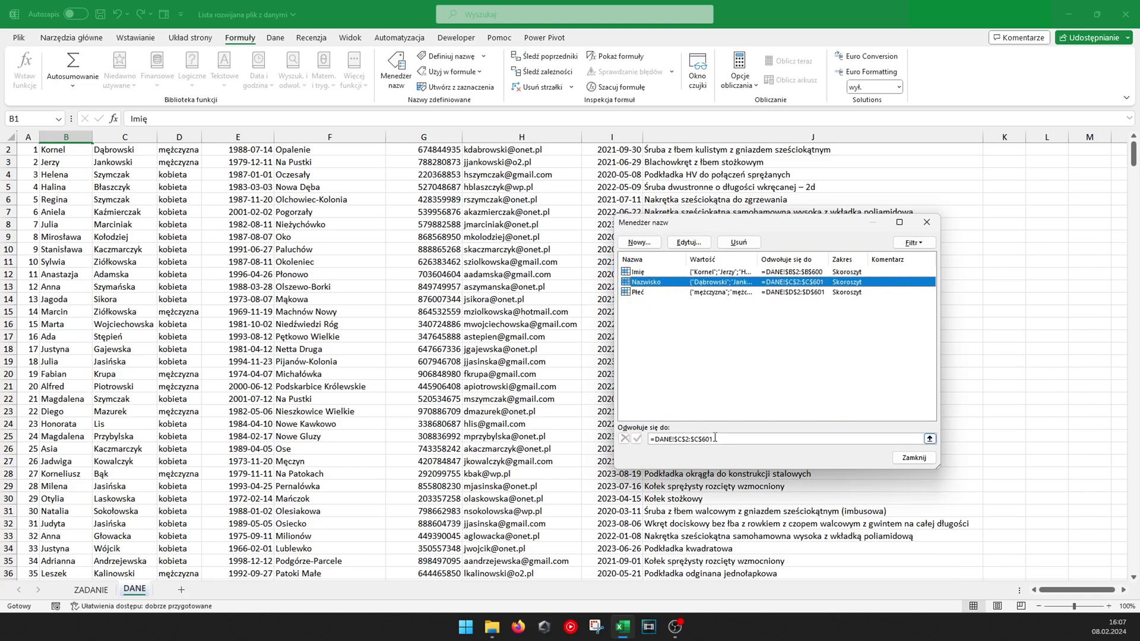
{"action": "left_click", "coordinate": [642, 292]}
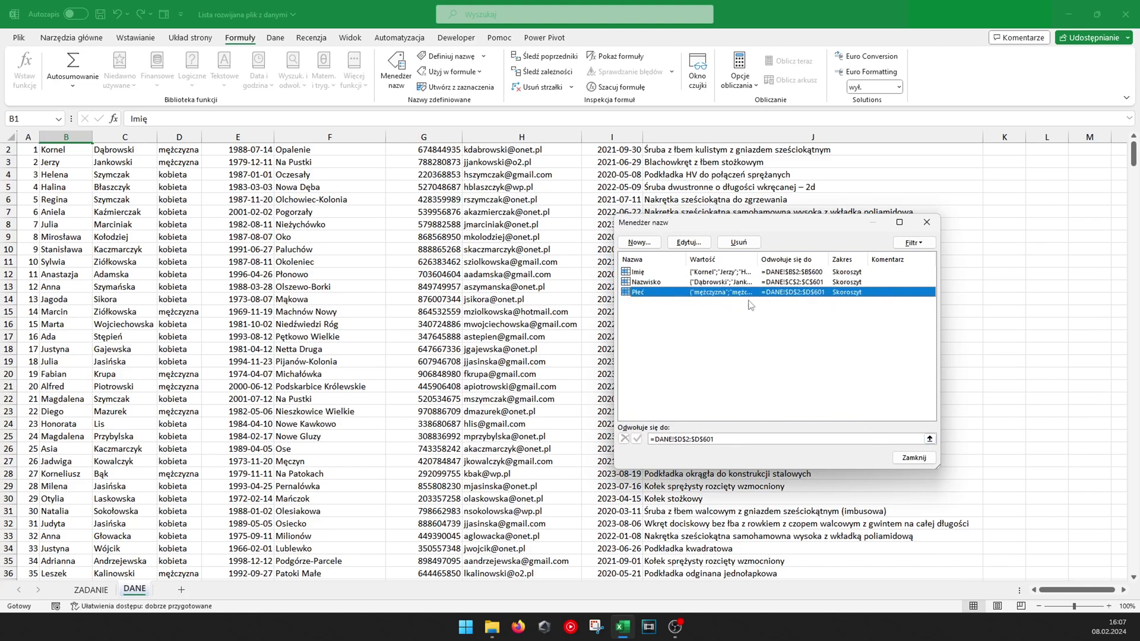
{"action": "left_click", "coordinate": [647, 272]}
{"action": "double_click", "coordinate": [646, 283]}
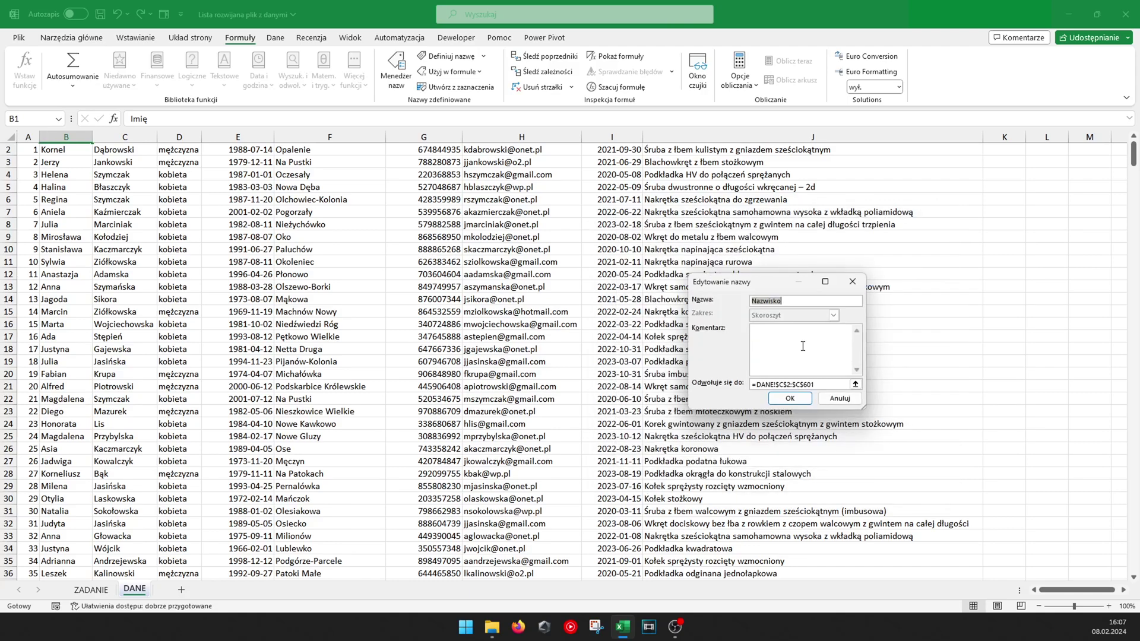
{"action": "left_click", "coordinate": [689, 246]}
{"action": "double_click", "coordinate": [642, 292]}
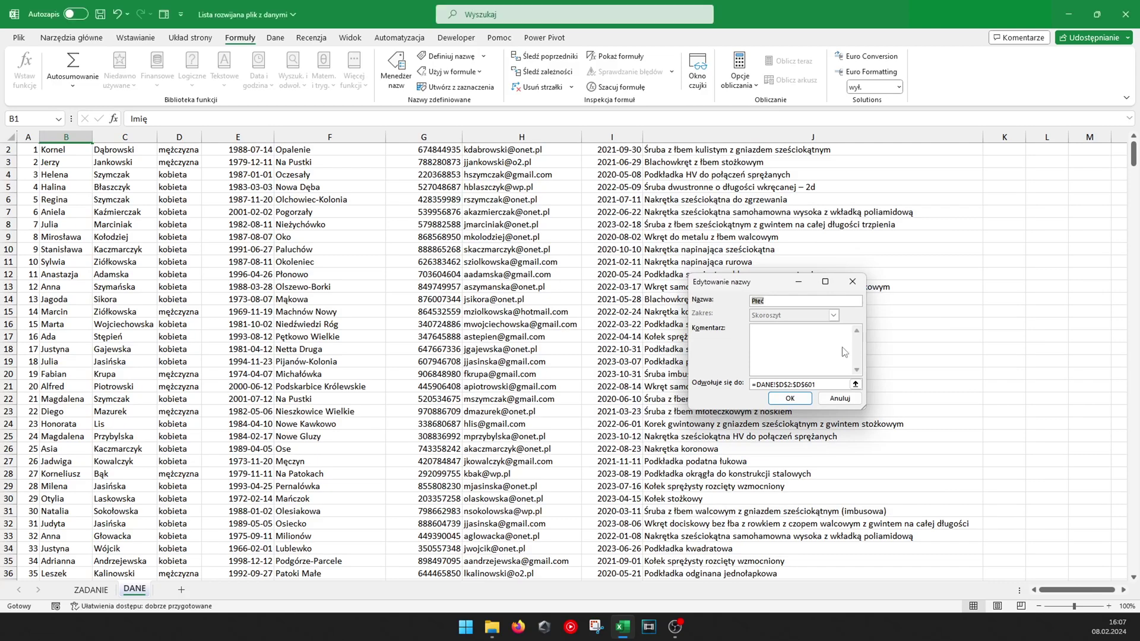
{"action": "key", "text": "Escape"}
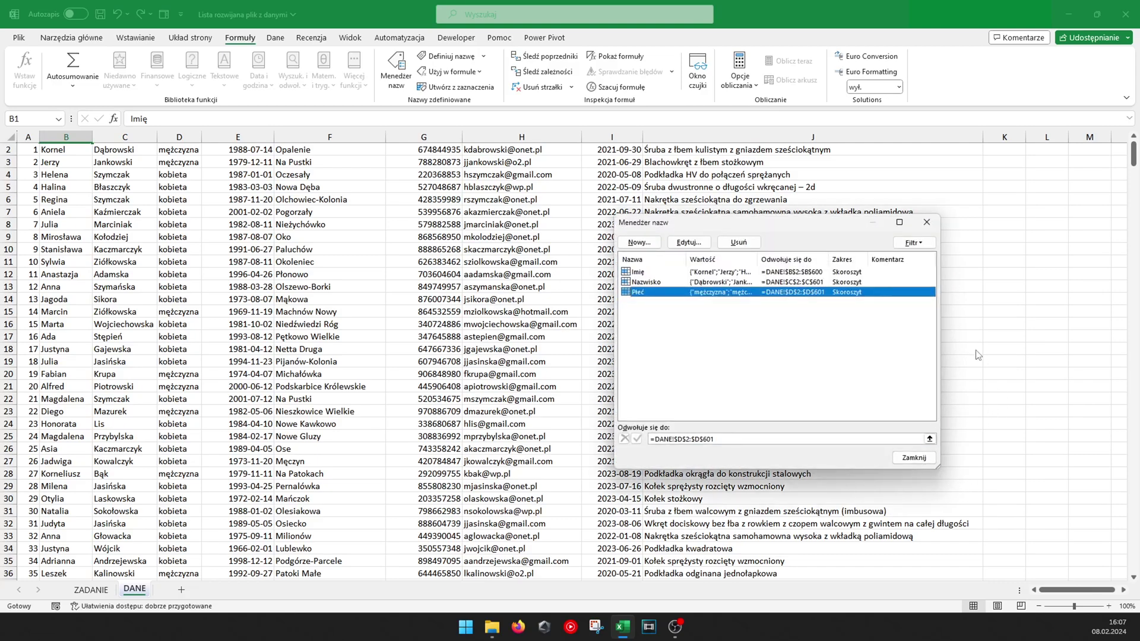
{"action": "key", "text": "Escape"}
{"action": "scroll", "coordinate": [255, 208], "scroll_direction": "up", "scroll_amount": 1}
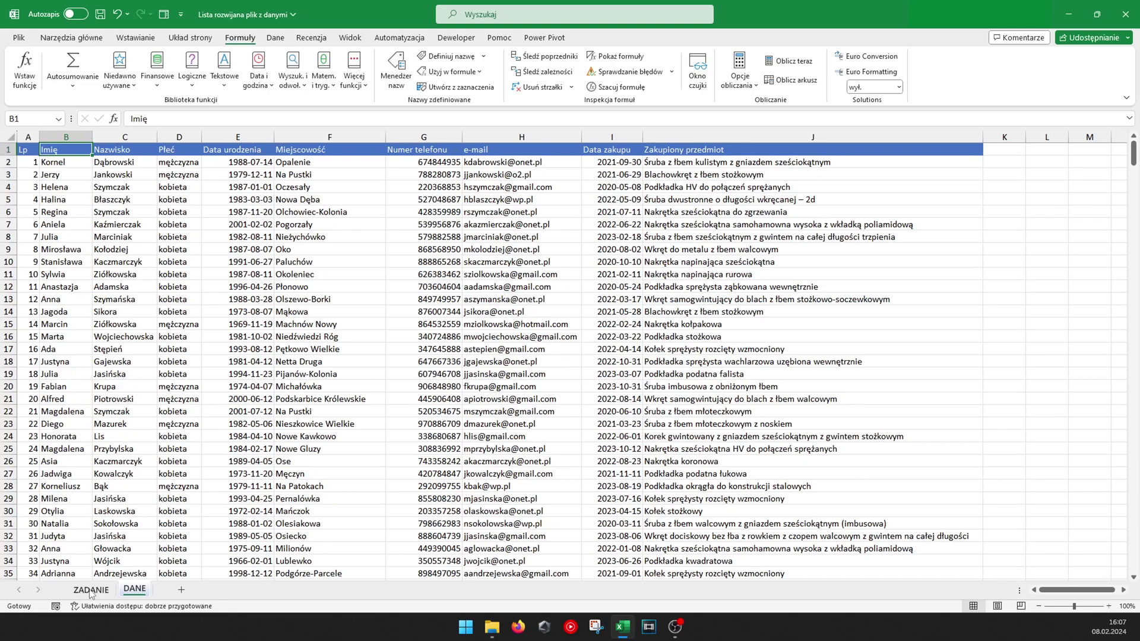
{"action": "left_click", "coordinate": [90, 591]}
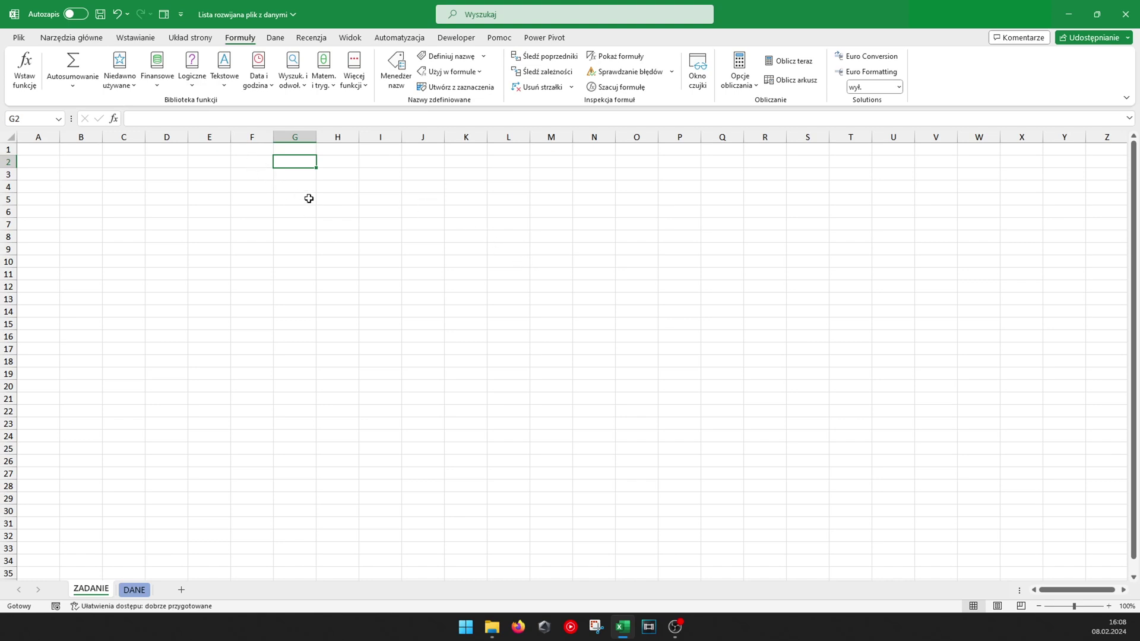
Bring up the Data ribbon tools on the empty ZADANIE sheet.
{"action": "left_click", "coordinate": [276, 38]}
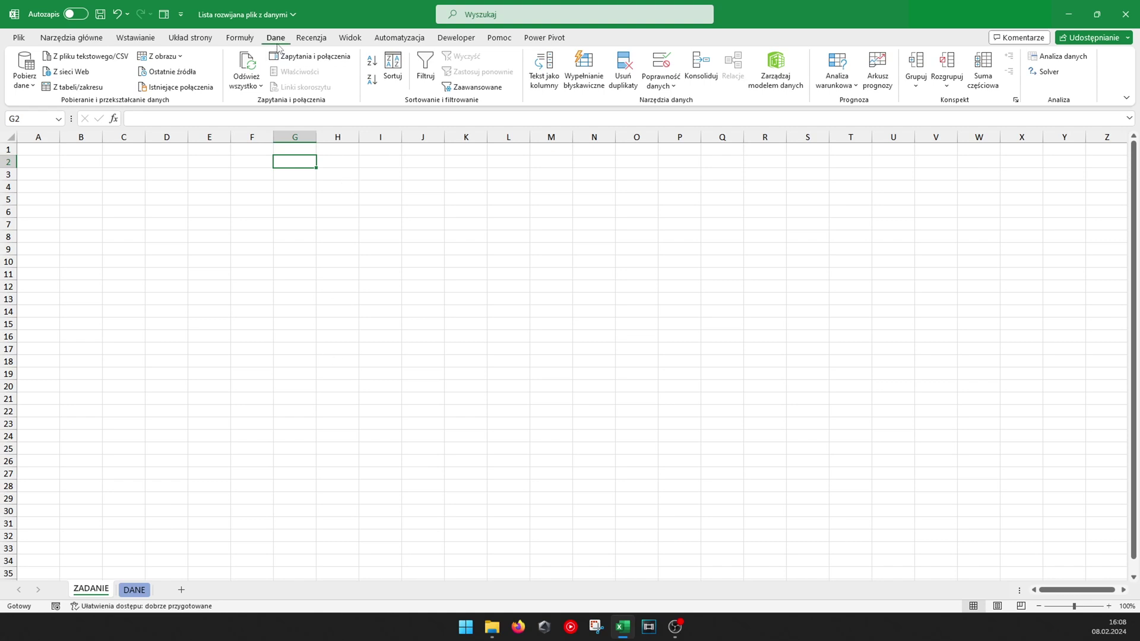
Give G2 list data validation sourced from the Imię first names.
{"action": "left_click", "coordinate": [664, 62]}
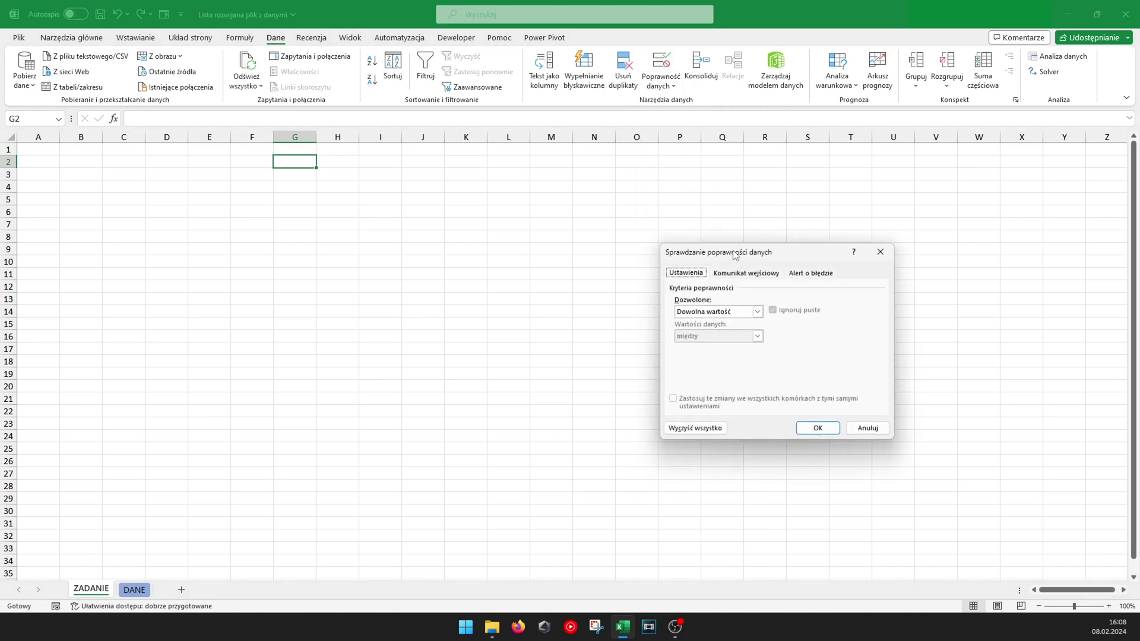
{"action": "left_click_drag", "start_coordinate": [734, 255], "coordinate": [551, 190]}
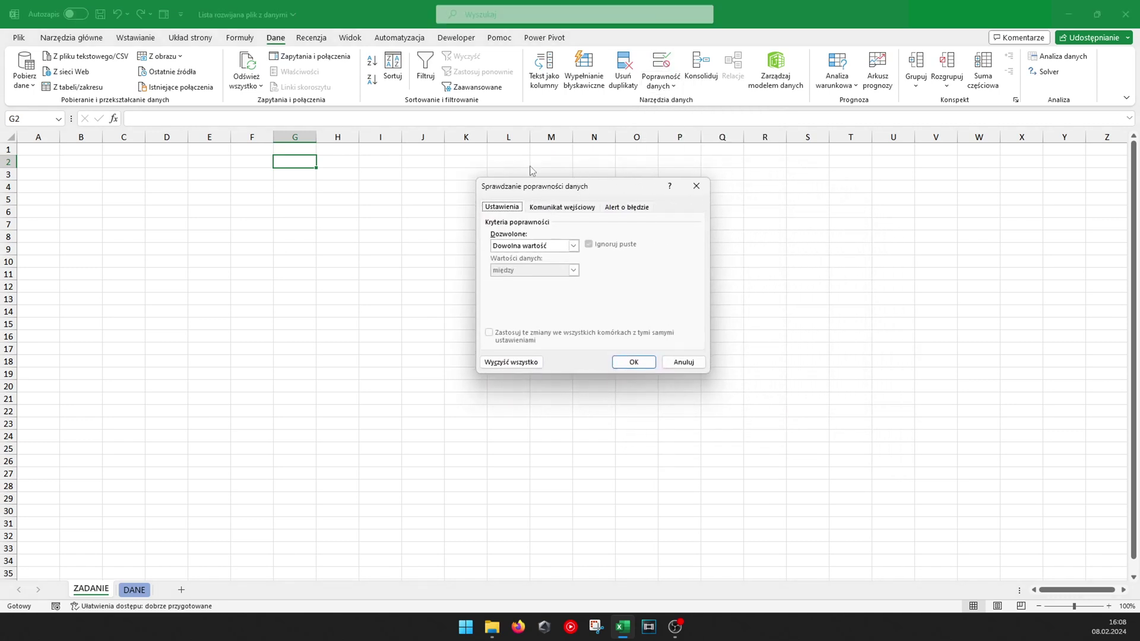
{"action": "left_click", "coordinate": [562, 207]}
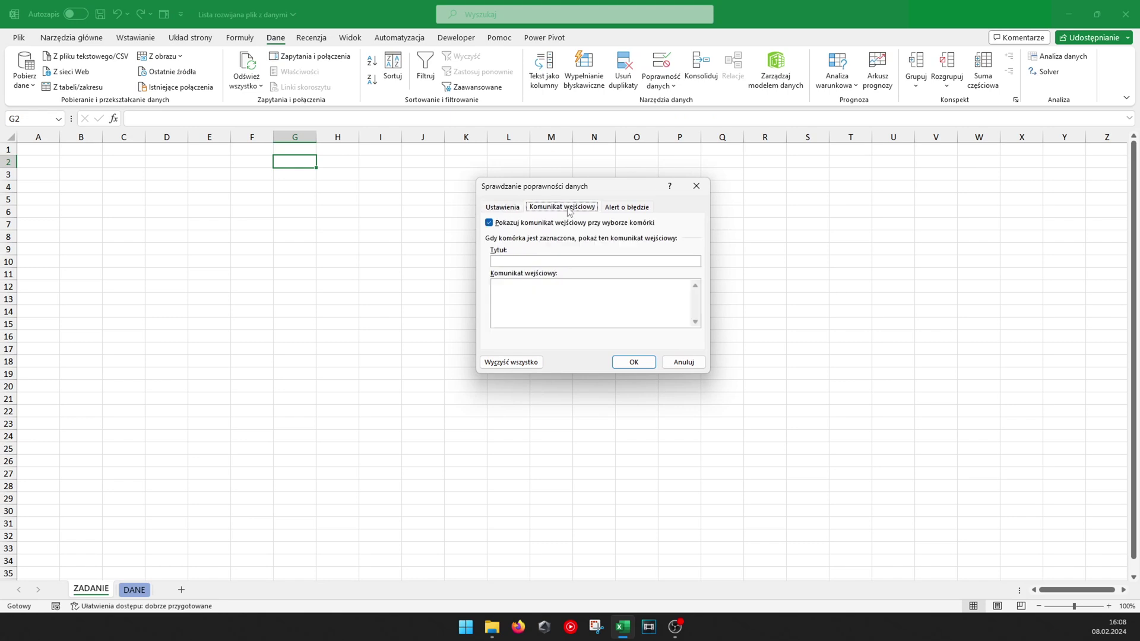
{"action": "left_click", "coordinate": [638, 207]}
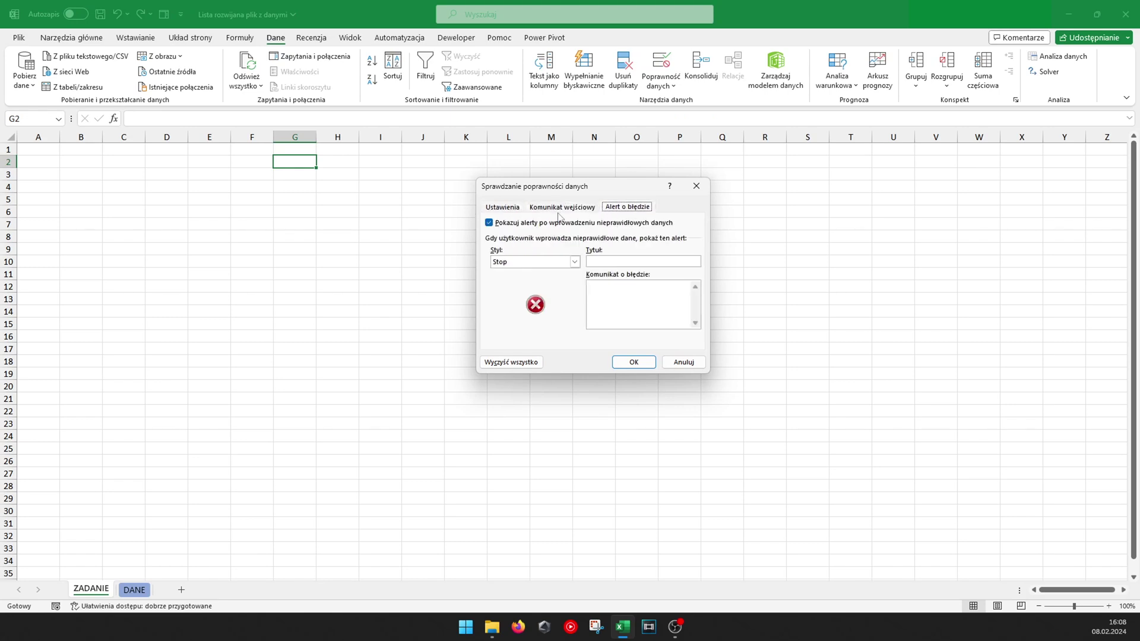
{"action": "left_click", "coordinate": [503, 208]}
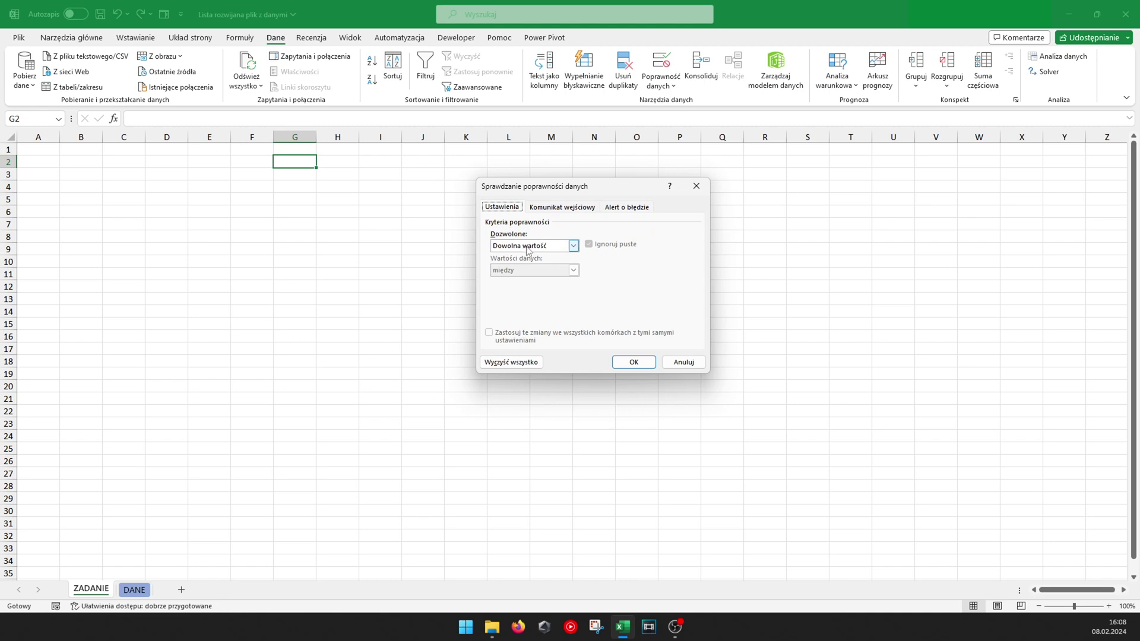
{"action": "left_click", "coordinate": [527, 246]}
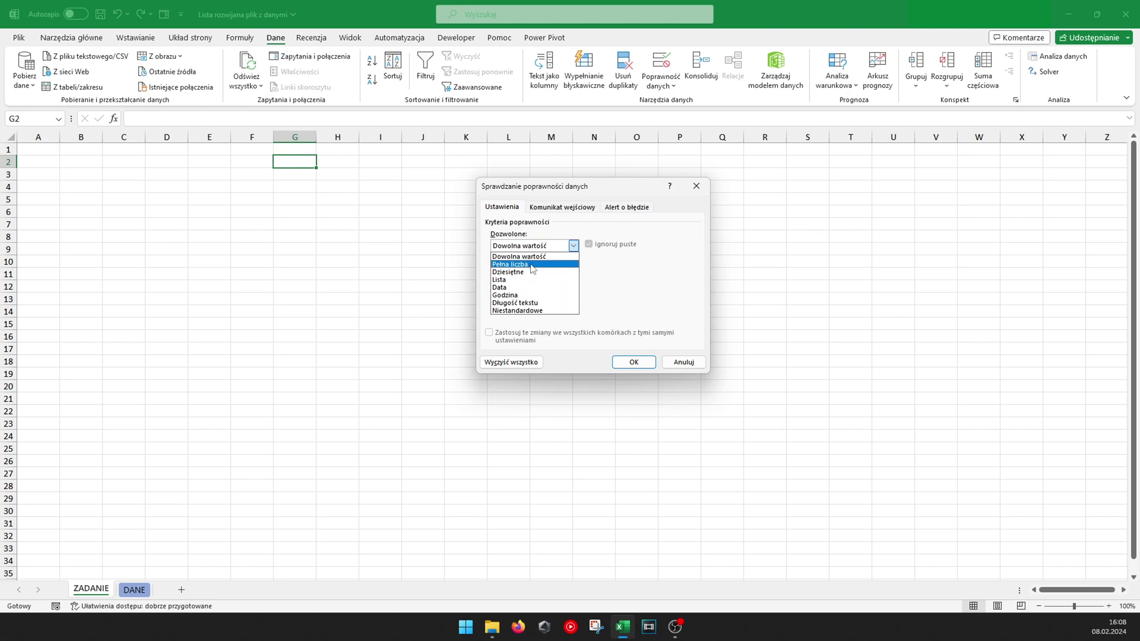
{"action": "left_click", "coordinate": [510, 280]}
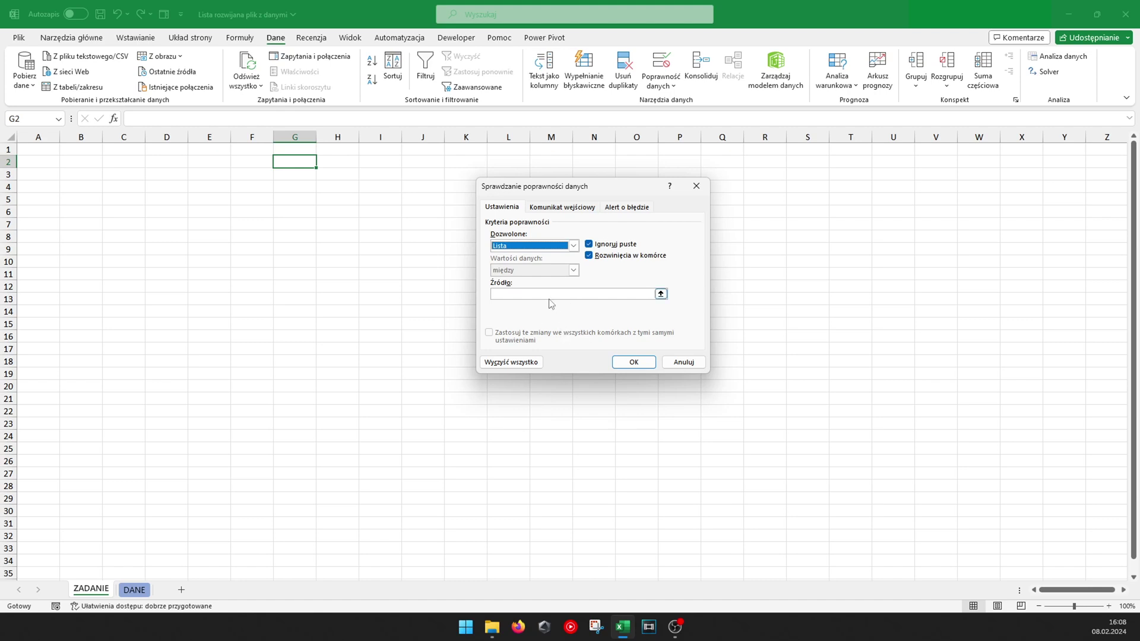
{"action": "left_click", "coordinate": [543, 295]}
{"action": "type", "text": "=Imię"}
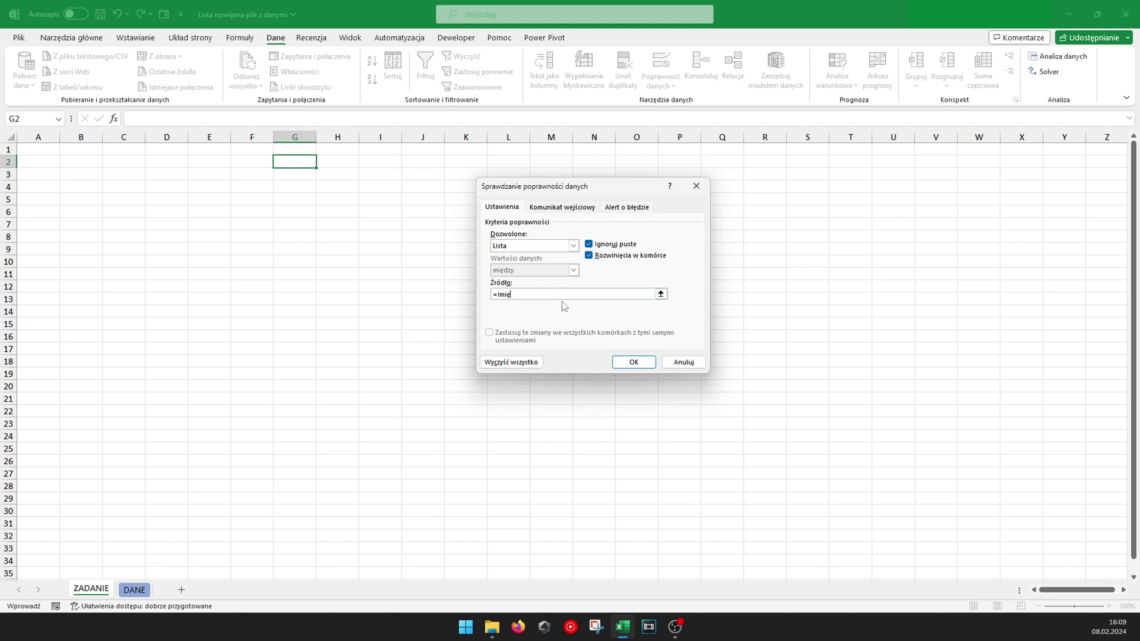
{"action": "left_click", "coordinate": [634, 362]}
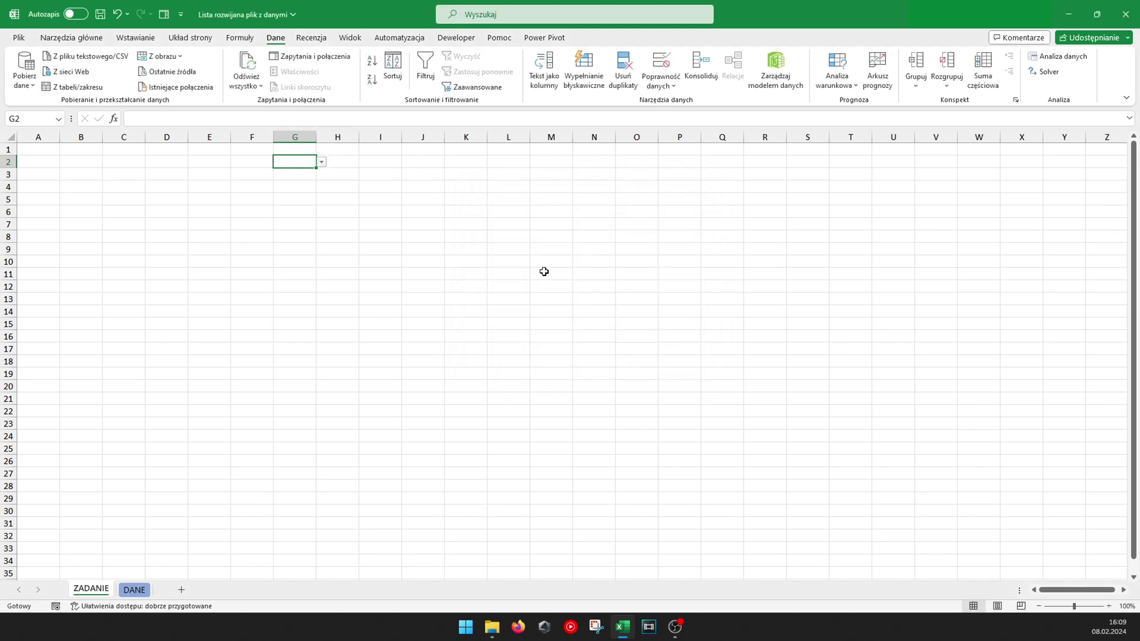
Scroll through G2's first-name drop-down to check it, then close it.
{"action": "left_click", "coordinate": [322, 163]}
{"action": "scroll", "coordinate": [290, 213], "scroll_direction": "down", "scroll_amount": 2}
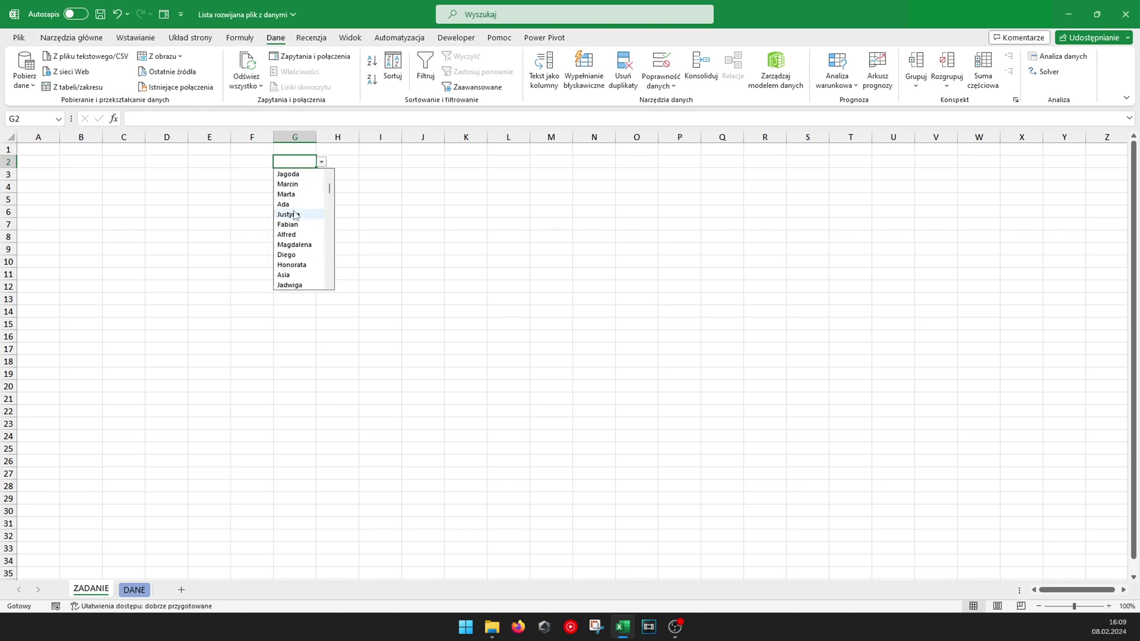
{"action": "scroll", "coordinate": [290, 213], "scroll_direction": "down", "scroll_amount": 2}
{"action": "scroll", "coordinate": [289, 215], "scroll_direction": "down", "scroll_amount": 2}
{"action": "scroll", "coordinate": [291, 219], "scroll_direction": "down", "scroll_amount": 2}
{"action": "scroll", "coordinate": [293, 226], "scroll_direction": "down", "scroll_amount": 2}
{"action": "scroll", "coordinate": [297, 235], "scroll_direction": "down", "scroll_amount": 2}
{"action": "scroll", "coordinate": [300, 242], "scroll_direction": "down", "scroll_amount": 2}
{"action": "scroll", "coordinate": [301, 242], "scroll_direction": "down", "scroll_amount": 2}
{"action": "scroll", "coordinate": [301, 242], "scroll_direction": "down", "scroll_amount": 2}
{"action": "scroll", "coordinate": [301, 242], "scroll_direction": "down", "scroll_amount": 2}
{"action": "key", "text": "Escape"}
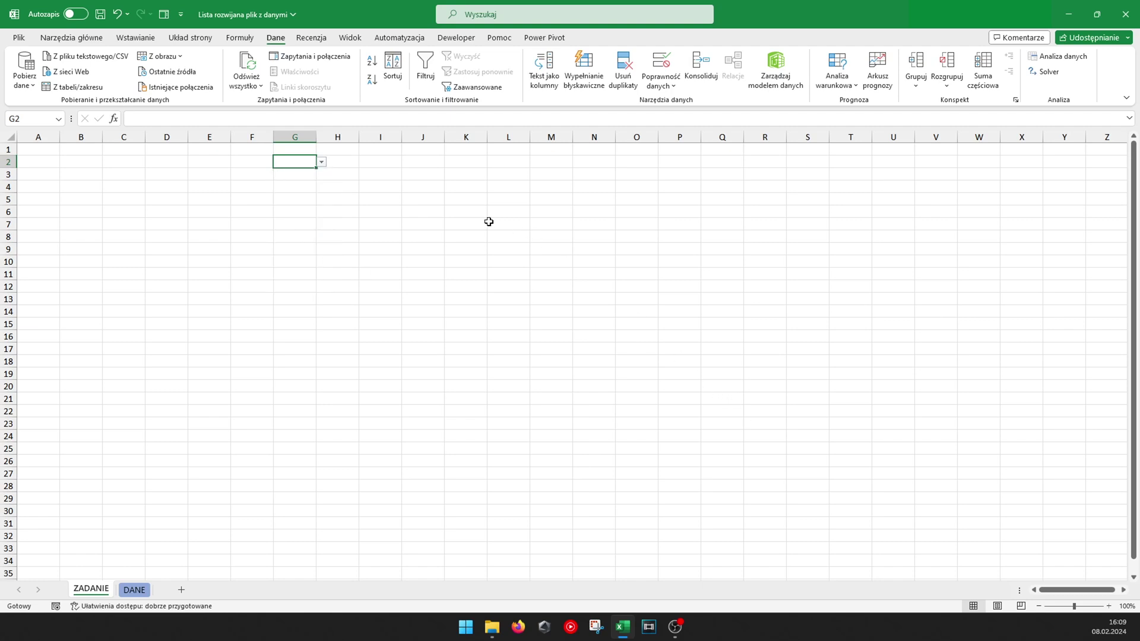
{"action": "key", "text": "Right"}
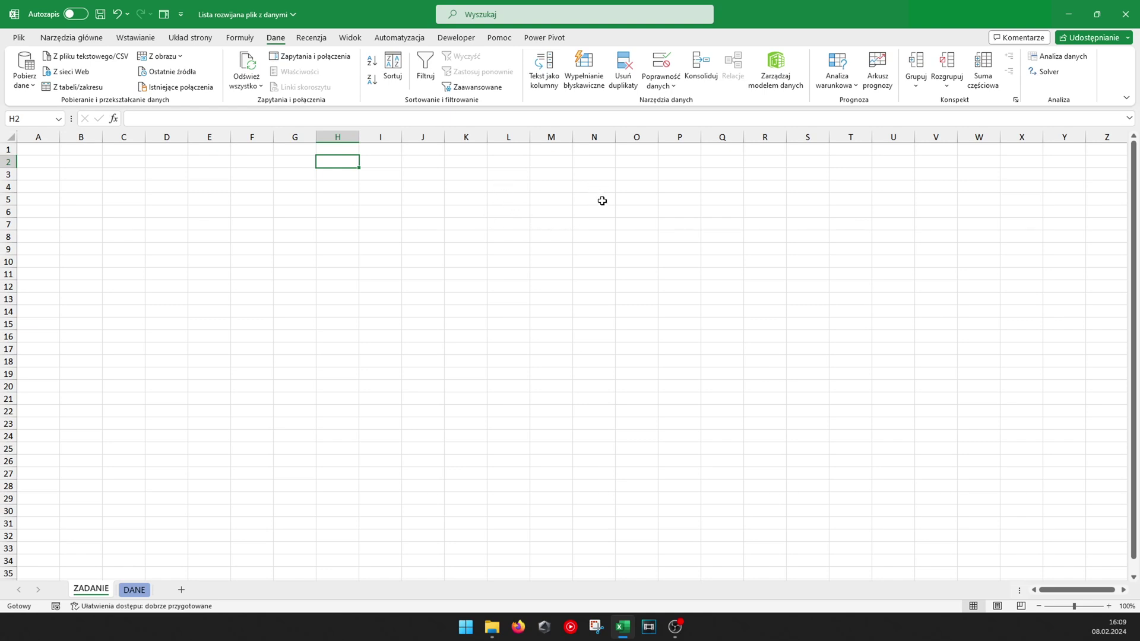
Give H2 a list validation from Płeć offering mężczyzna and kobieta, then go to DANE.
{"action": "left_click", "coordinate": [660, 62]}
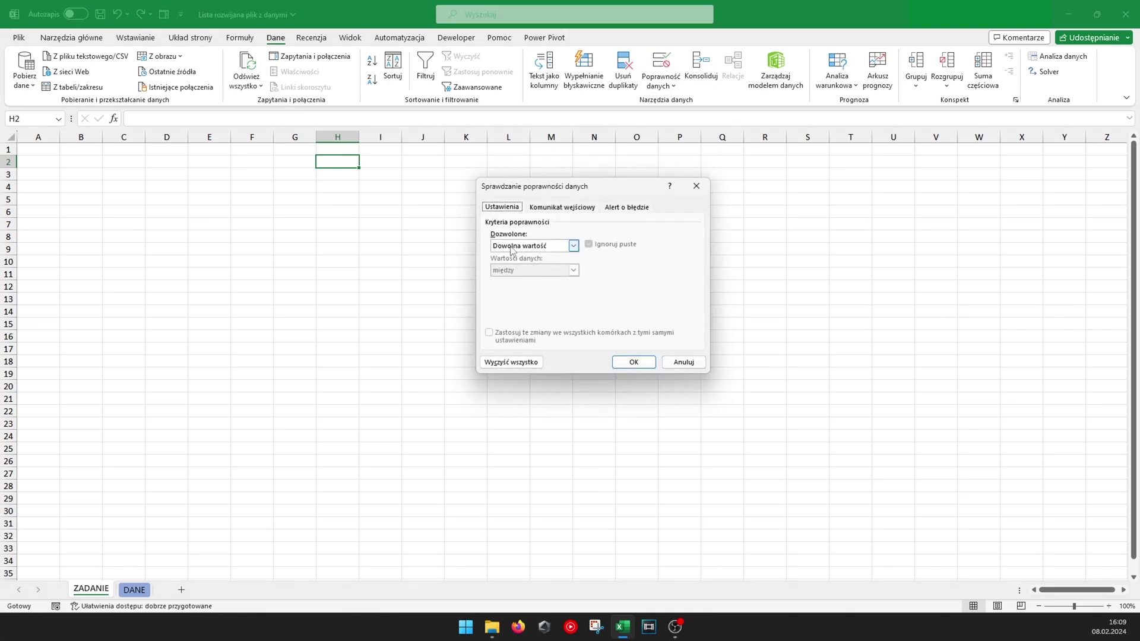
{"action": "left_click", "coordinate": [511, 250]}
{"action": "left_click", "coordinate": [512, 283]}
{"action": "left_click", "coordinate": [520, 296]}
{"action": "type", "text": "=płeć"}
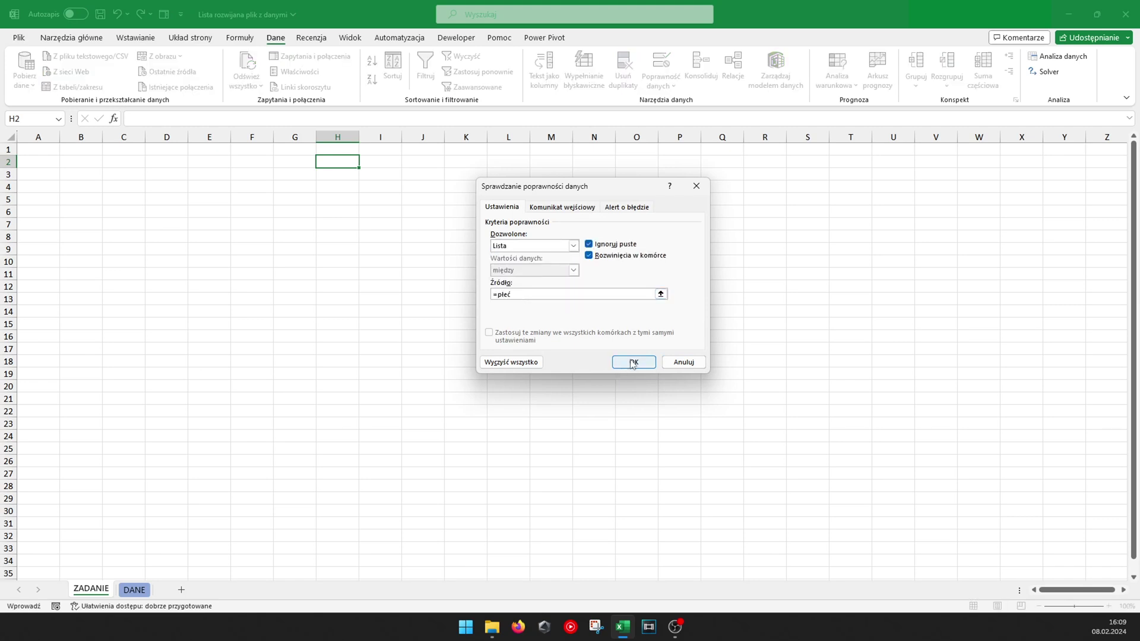
{"action": "left_click", "coordinate": [633, 362]}
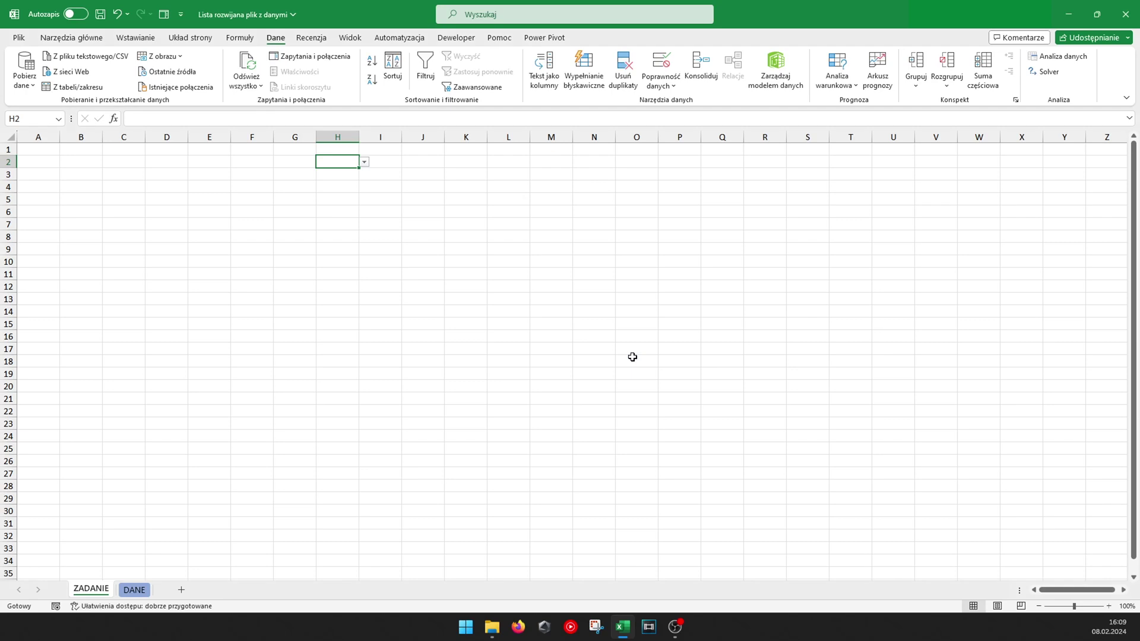
{"action": "left_click", "coordinate": [365, 162]}
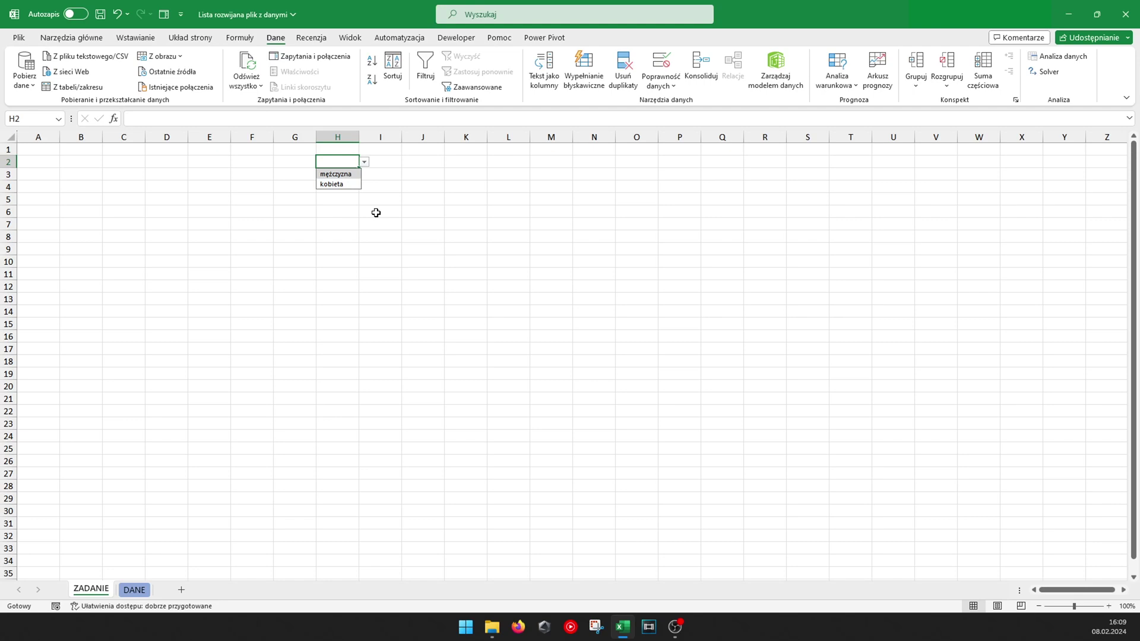
{"action": "key", "text": "Escape"}
{"action": "left_click", "coordinate": [134, 589]}
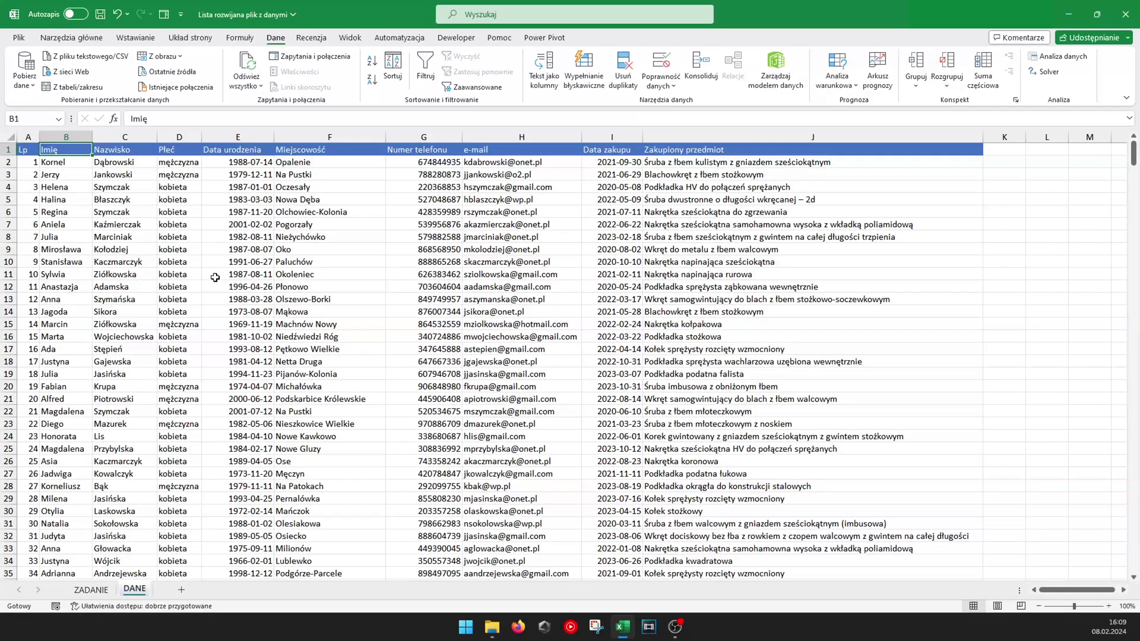
Enter =LICZ.JEŻELI($B$2:$B$601;B2) in K2, counting 2 Kornel entries.
{"action": "left_click", "coordinate": [1022, 160]}
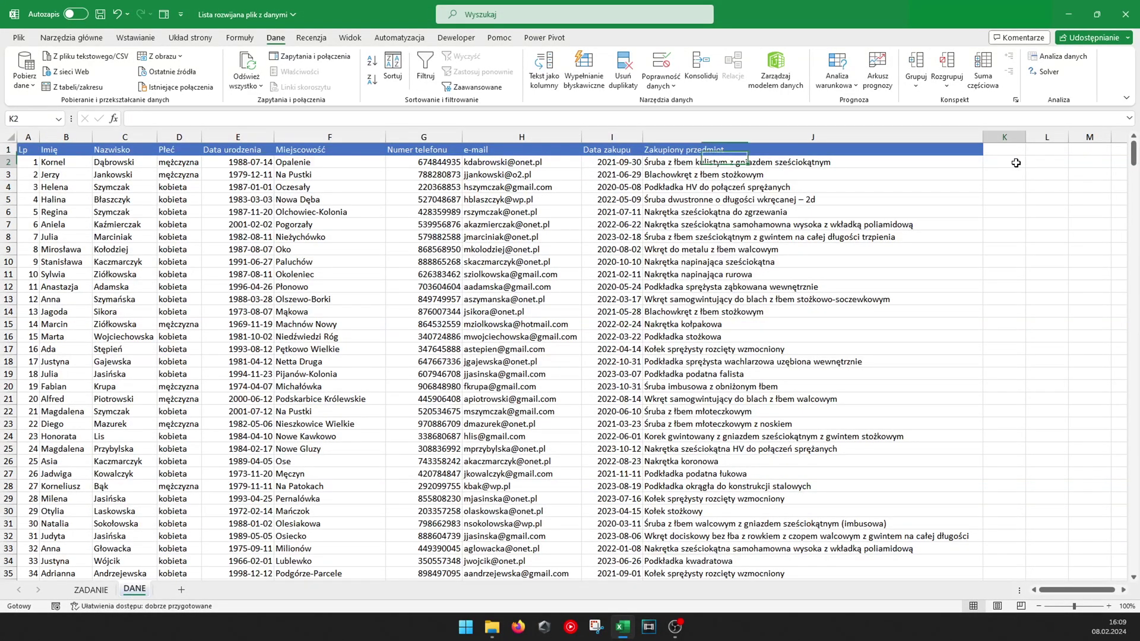
{"action": "type", "text": "="}
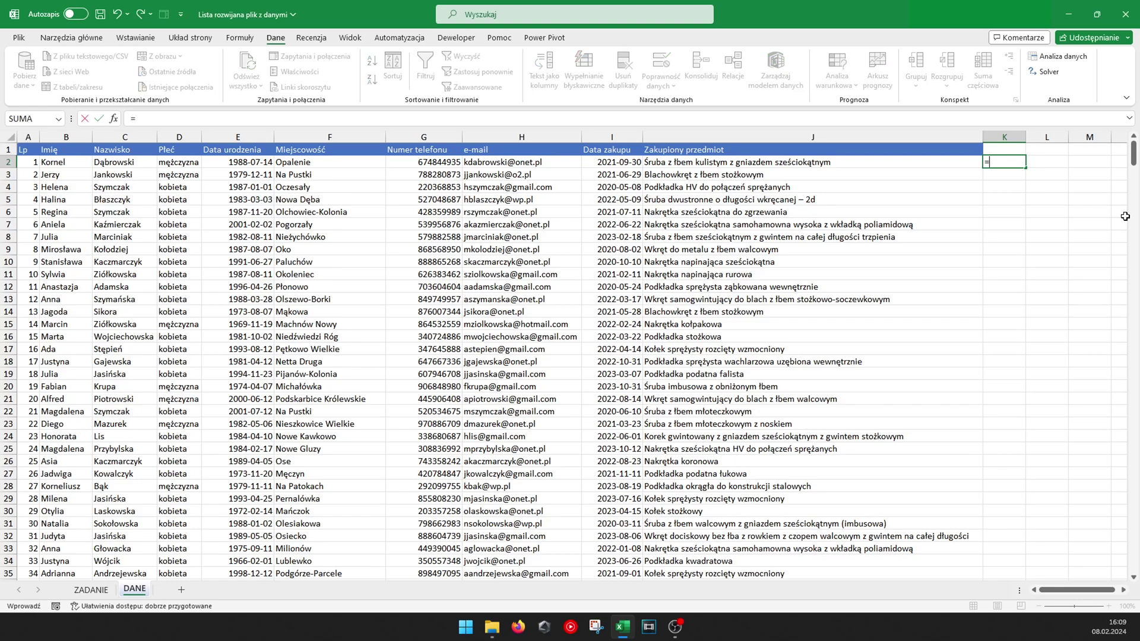
{"action": "type", "text": "lic"}
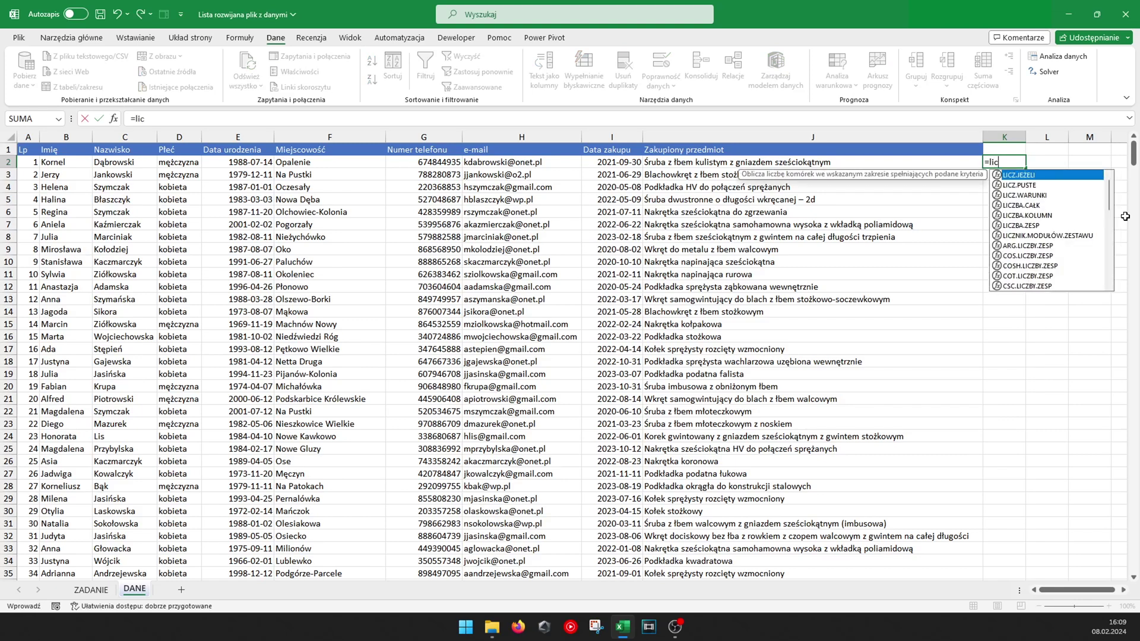
{"action": "key", "text": "Tab"}
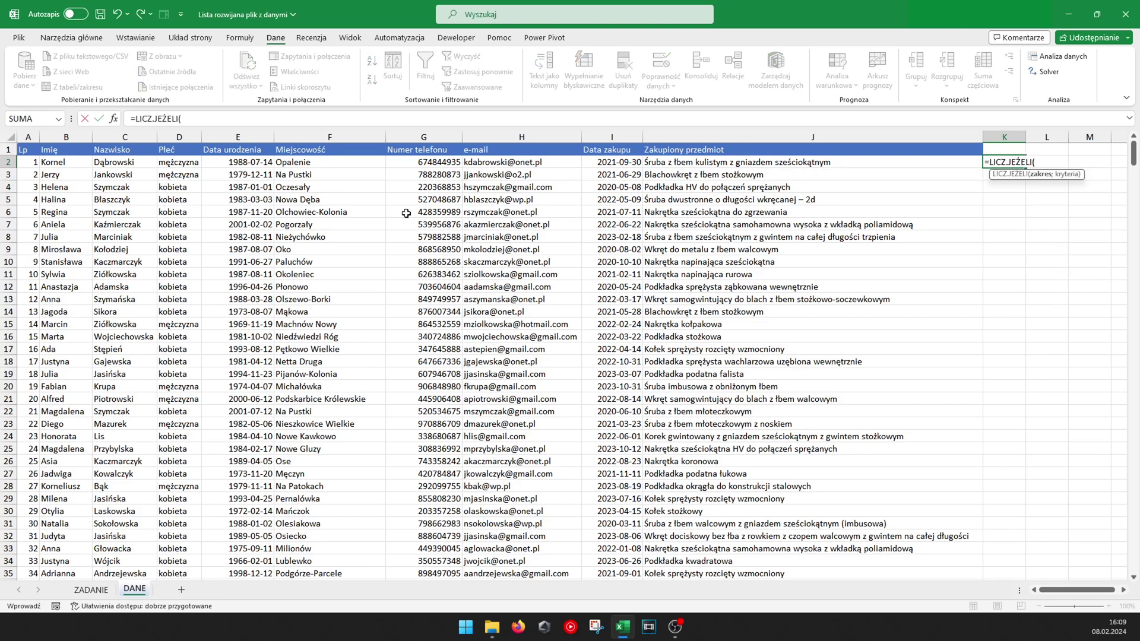
{"action": "left_click", "coordinate": [66, 167]}
{"action": "key", "text": "ctrl+shift+Down"}
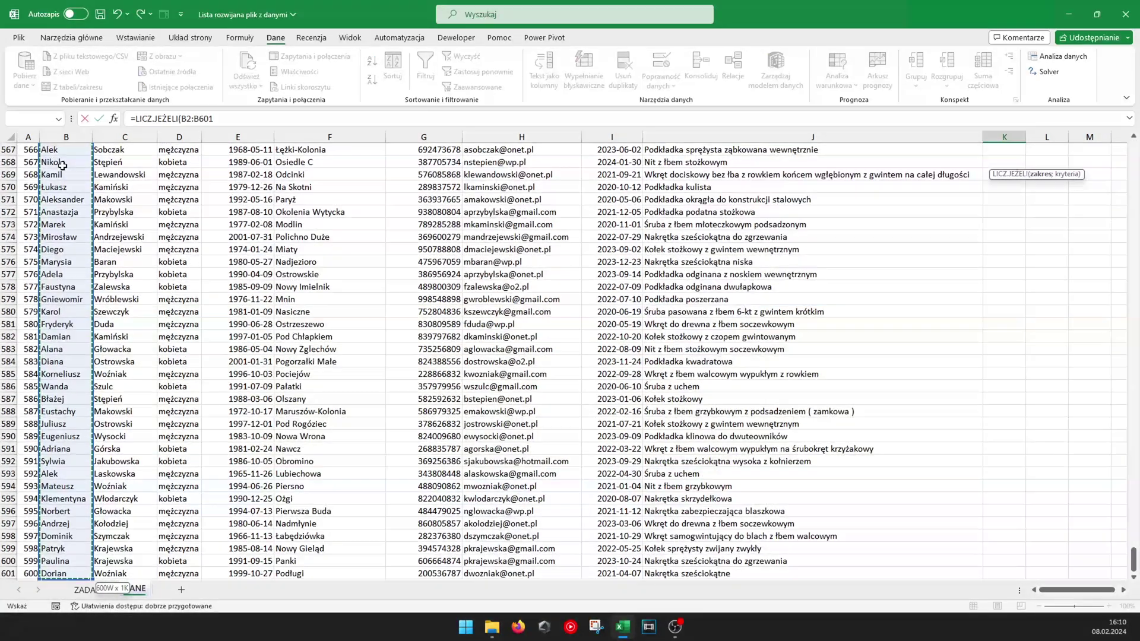
{"action": "key", "text": "F4"}
{"action": "type", "text": ";"}
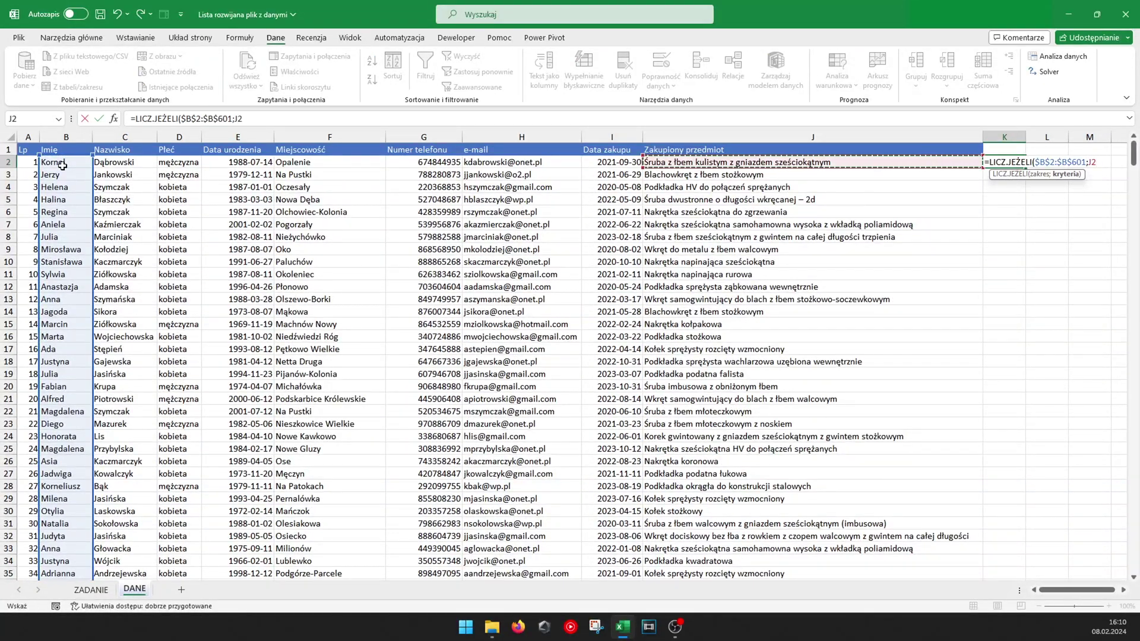
{"action": "left_click", "coordinate": [64, 168]}
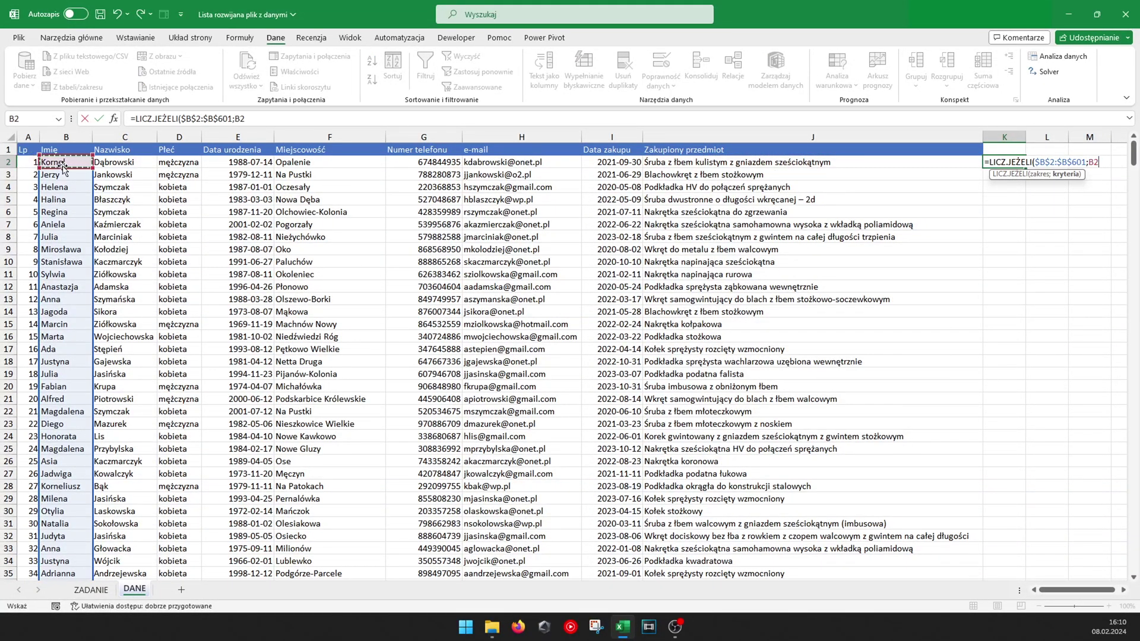
{"action": "key", "text": "Return"}
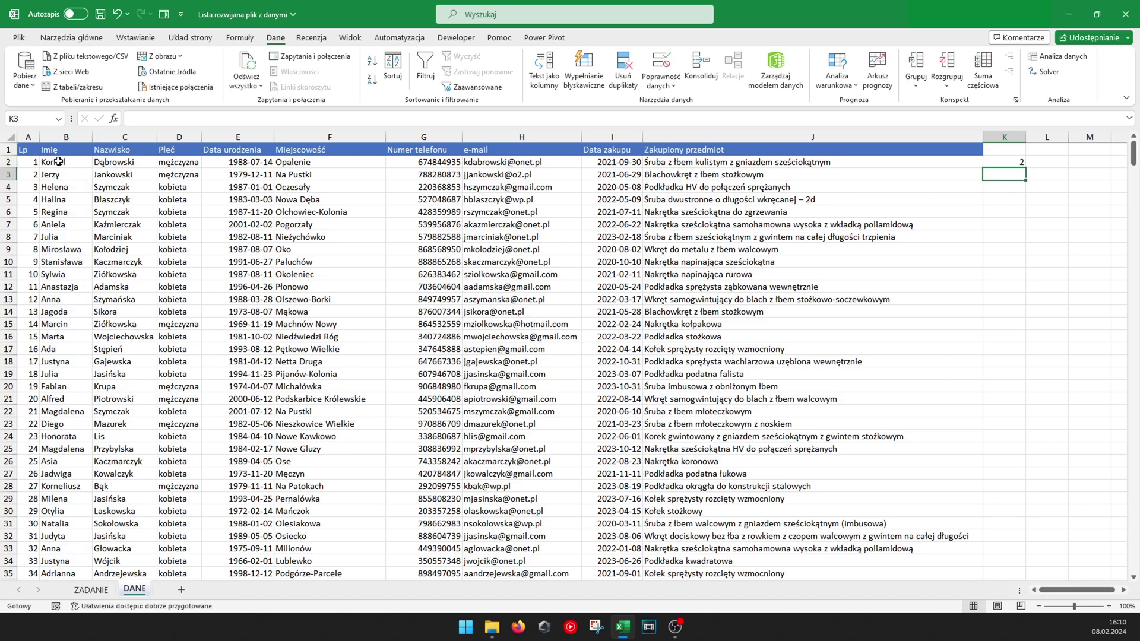
Turn on table filters and filter the Imię column by 'ko', then return to ZADANIE.
{"action": "left_click", "coordinate": [60, 161]}
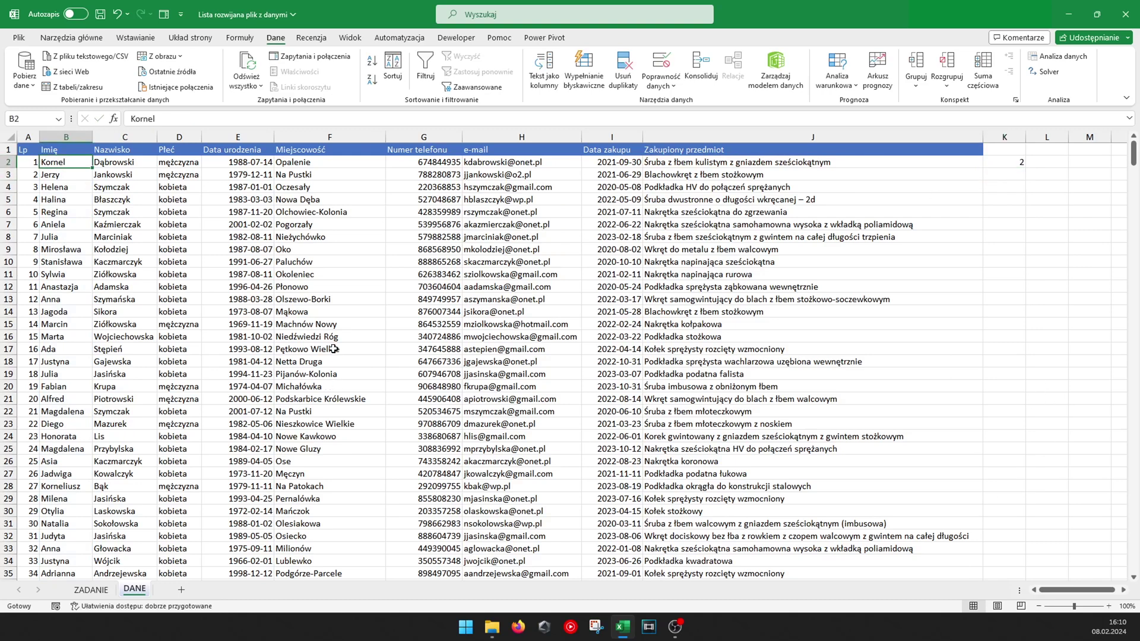
{"action": "left_click", "coordinate": [185, 152]}
{"action": "key", "text": "ctrl+shift+l"}
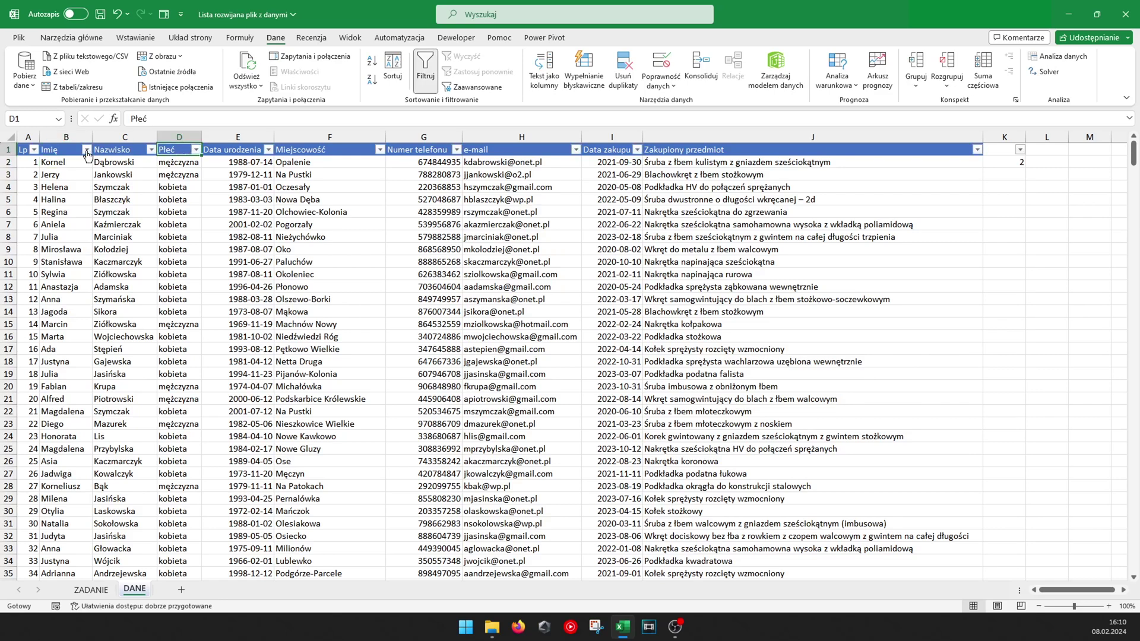
{"action": "left_click", "coordinate": [87, 149]}
{"action": "type", "text": "kornel"}
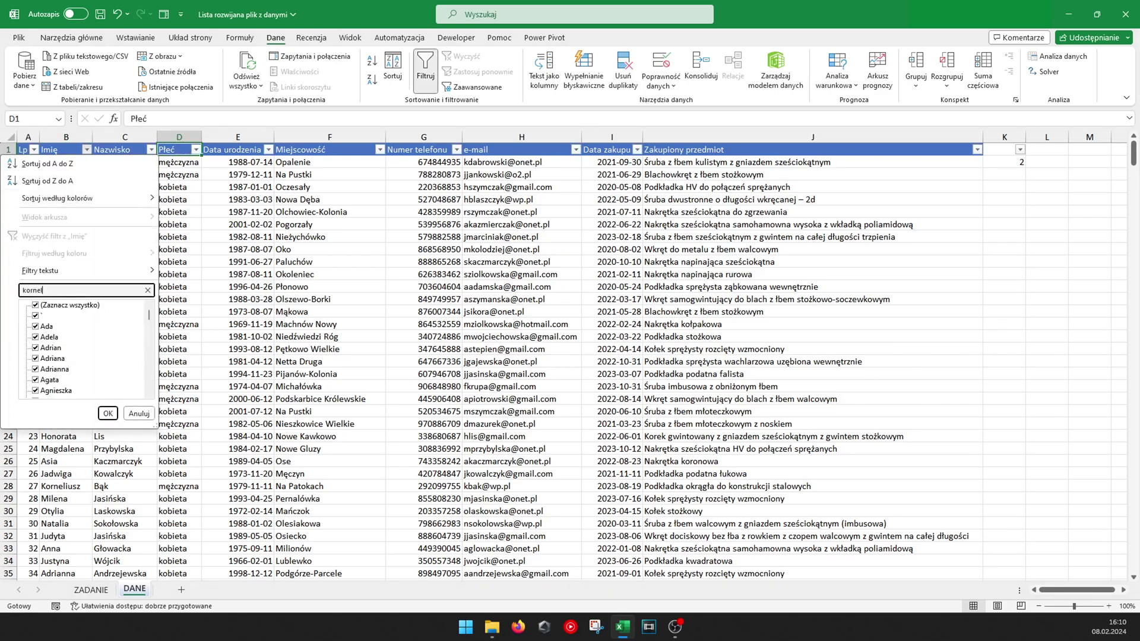
{"action": "key", "text": "Return"}
{"action": "left_click", "coordinate": [119, 249]}
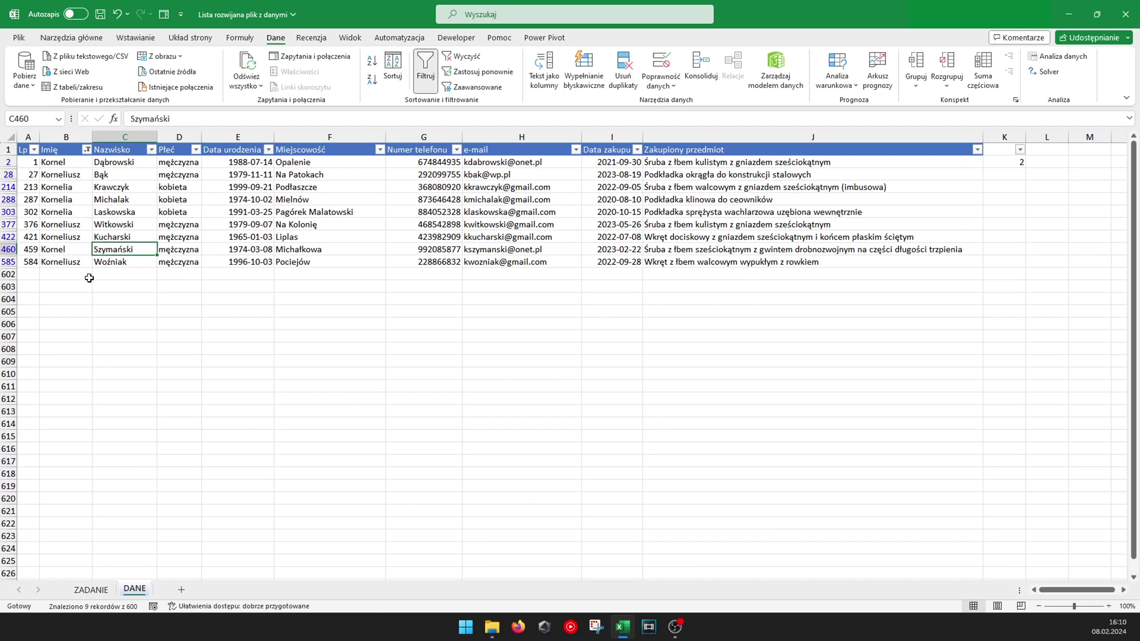
{"action": "left_click", "coordinate": [8, 249]}
{"action": "left_click", "coordinate": [91, 589]}
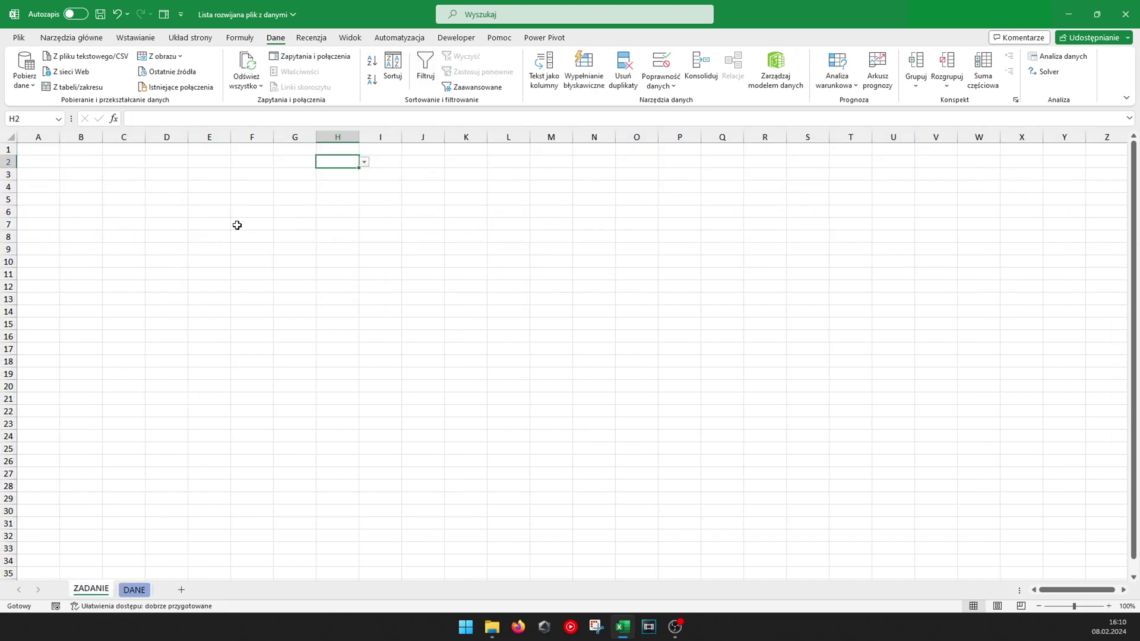
Check the first-name drop-down in G2 on ZADANIE.
{"action": "left_click", "coordinate": [321, 163]}
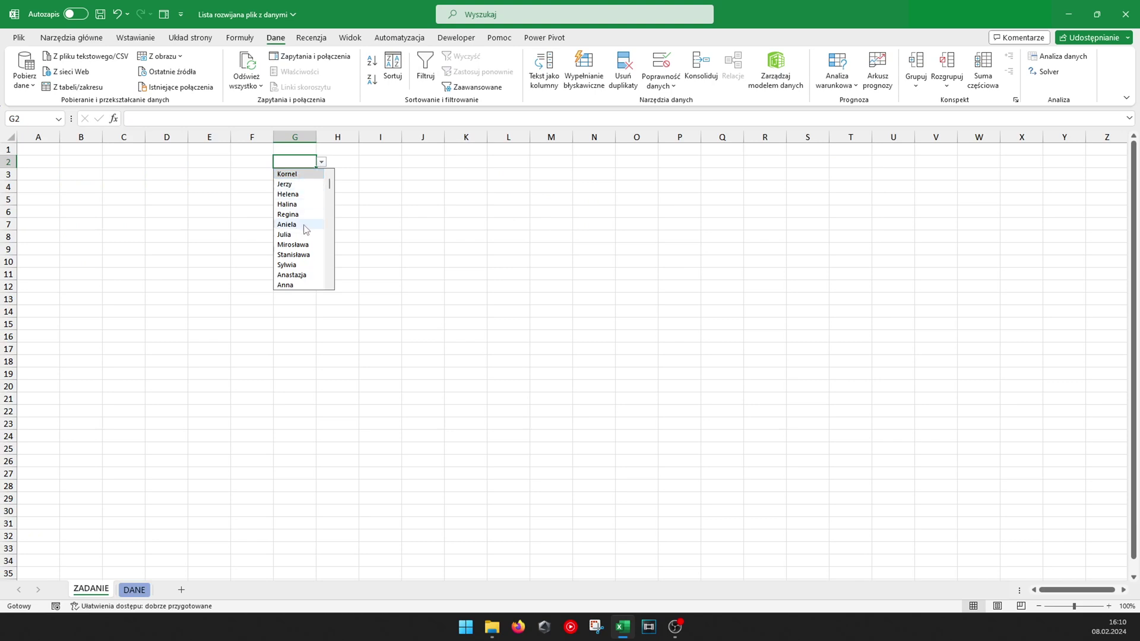
{"action": "scroll", "coordinate": [303, 228], "scroll_direction": "down", "scroll_amount": 4}
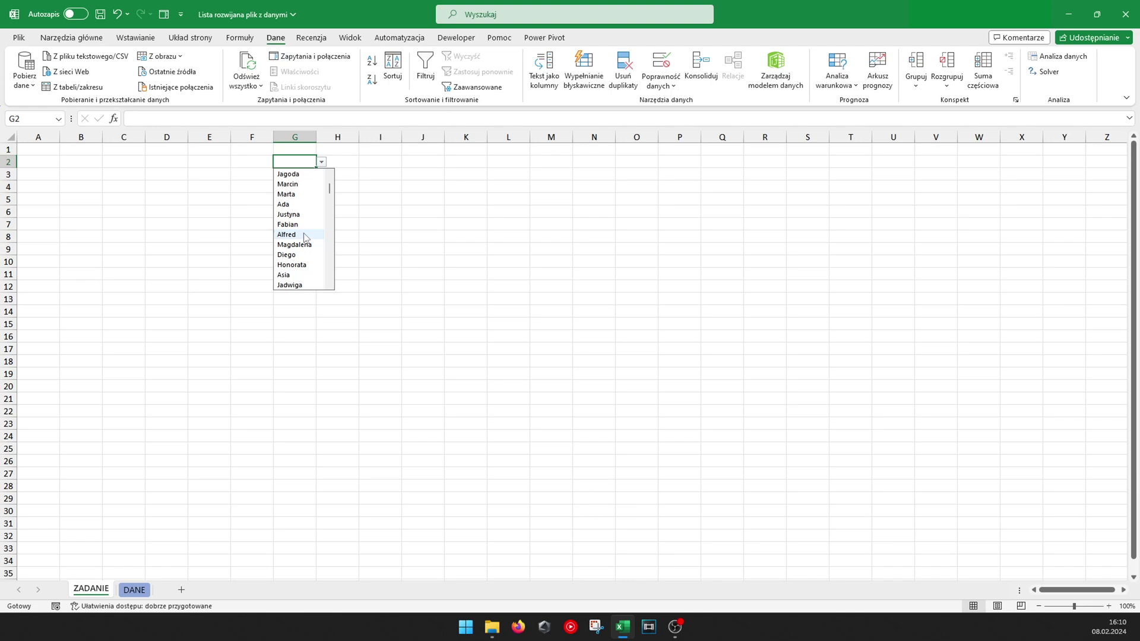
{"action": "left_click", "coordinate": [304, 237]}
{"action": "left_click", "coordinate": [279, 386]}
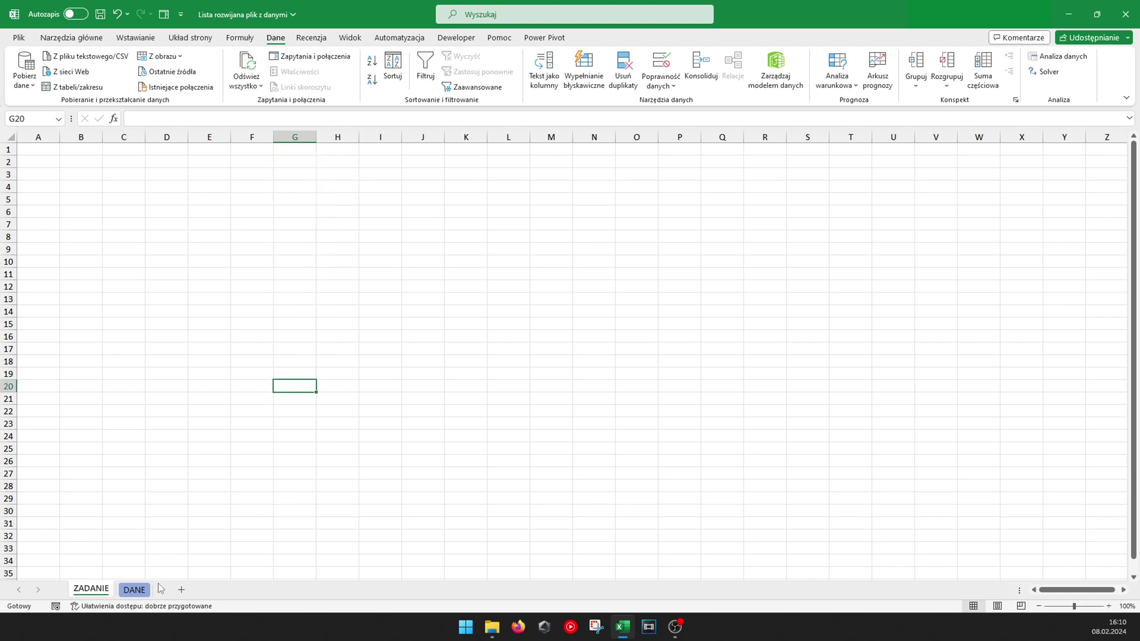
On DANE, remove the table filter and delete the test count in K2.
{"action": "left_click", "coordinate": [134, 589]}
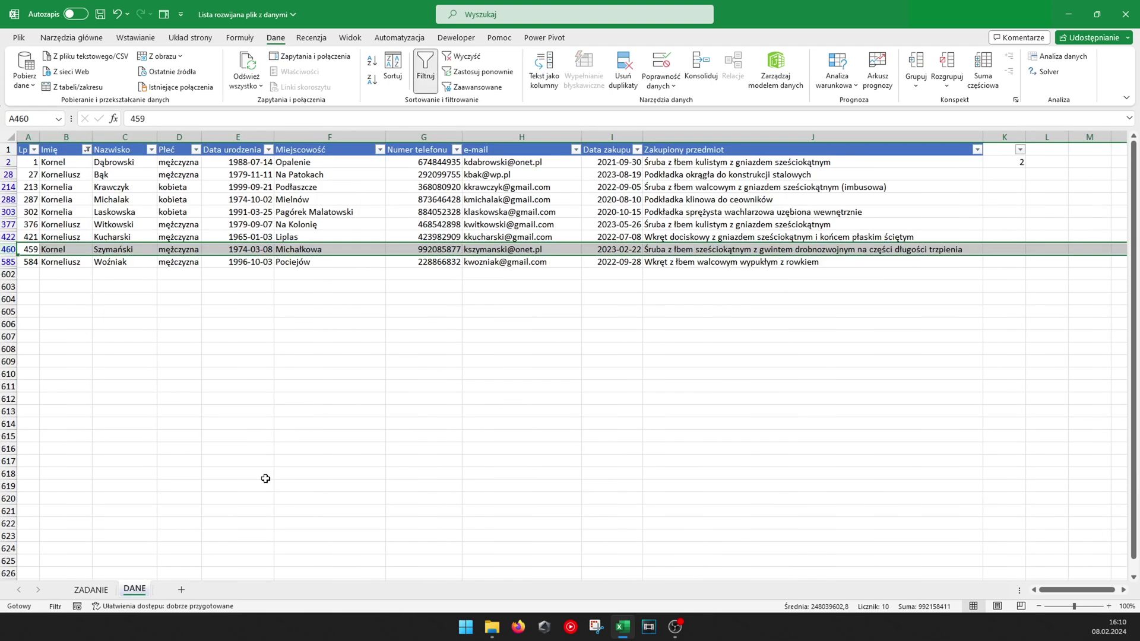
{"action": "left_click", "coordinate": [1036, 150]}
{"action": "key", "text": "ctrl+shift+l"}
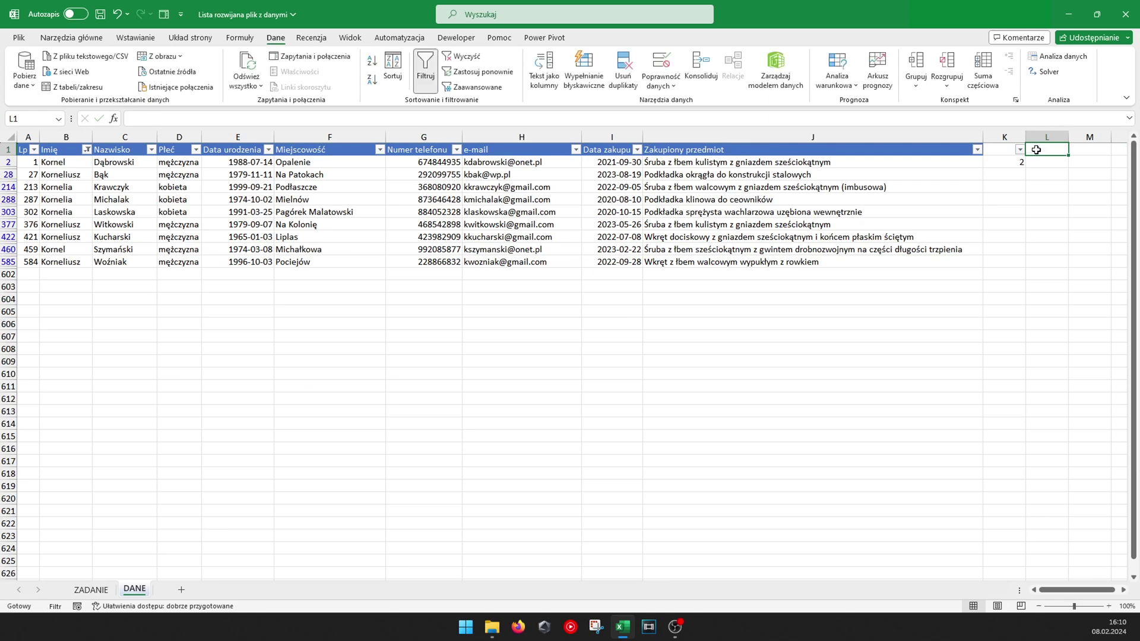
{"action": "key", "text": "Left"}
{"action": "key", "text": "Down"}
{"action": "key", "text": "Delete"}
{"action": "key", "text": "Up"}
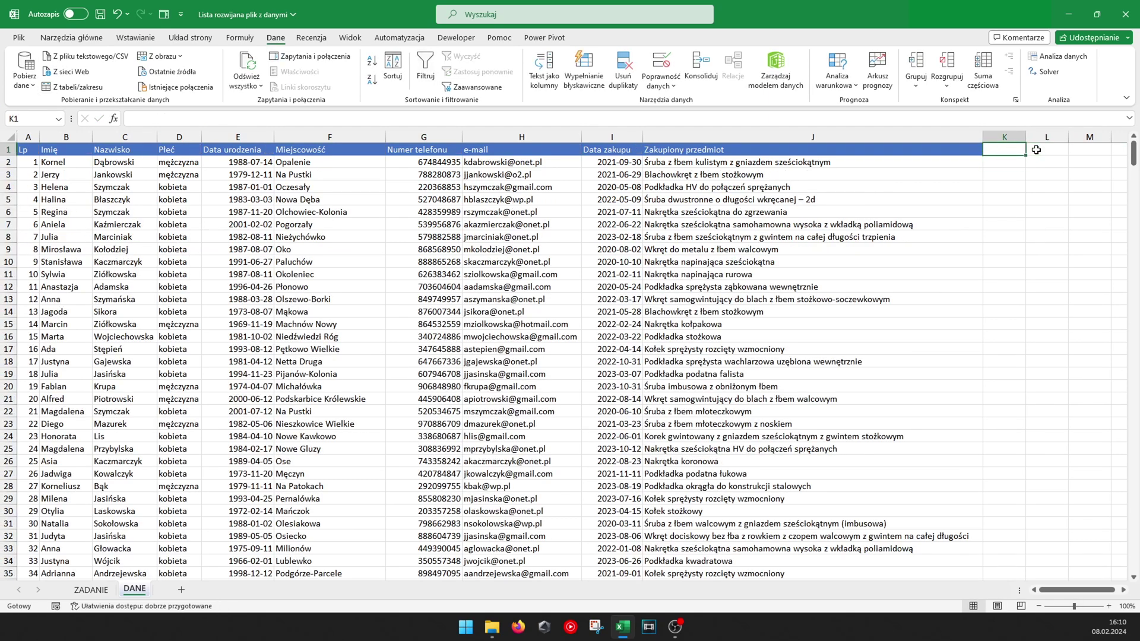
Enter =Imię&Nazwisko in K2 to join each first name with its surname.
{"action": "key", "text": "Down"}
{"action": "type", "text": "=imię"}
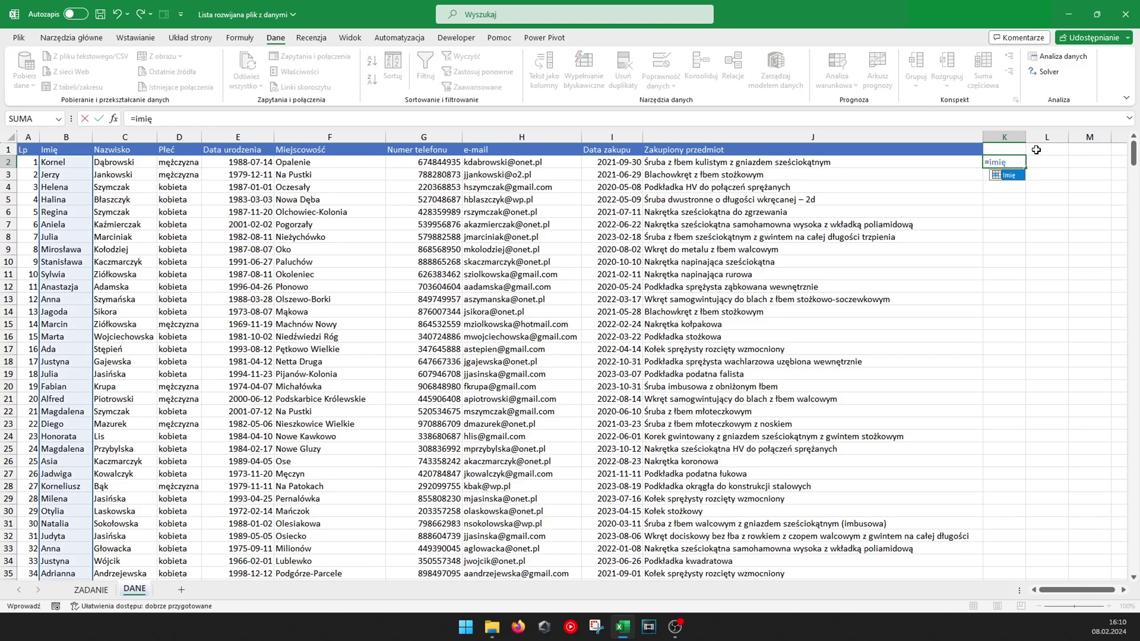
{"action": "type", "text": "&"}
{"action": "type", "text": "nazw"}
{"action": "key", "text": "Tab"}
{"action": "key", "text": "Return"}
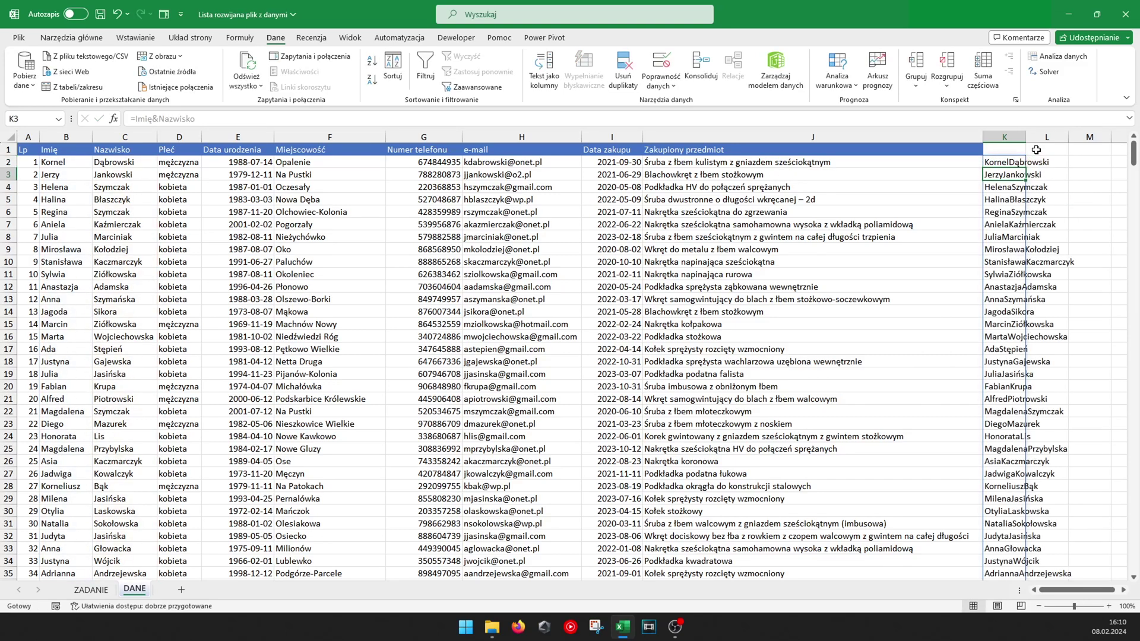
Select the spilled joined-name range from K2 down to row 601.
{"action": "left_click", "coordinate": [1008, 165]}
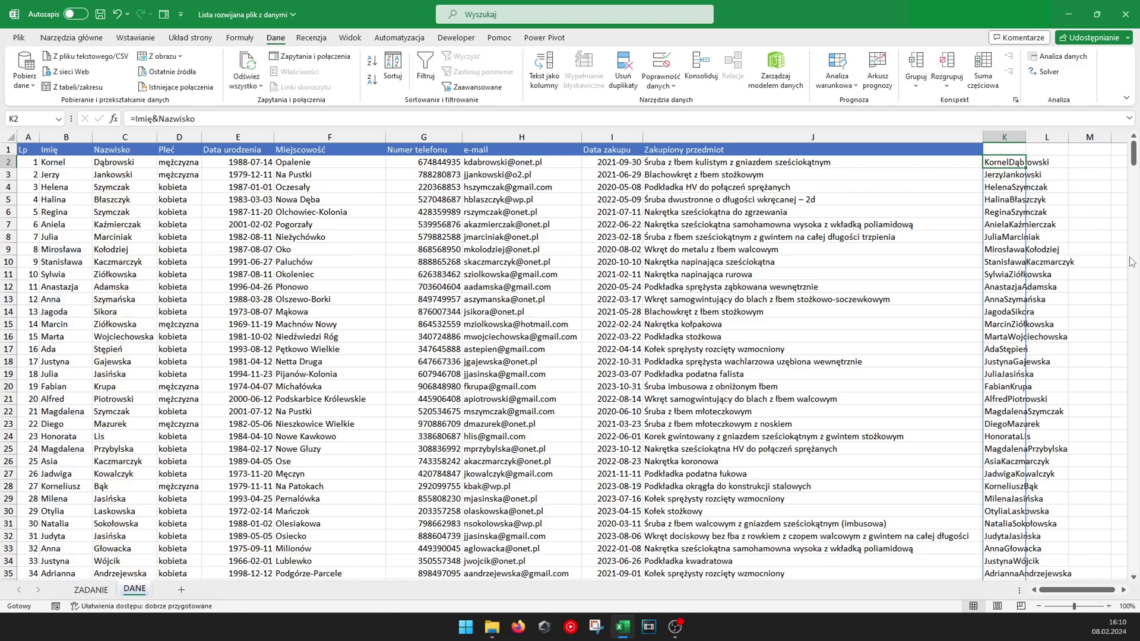
{"action": "left_click", "coordinate": [1112, 211]}
{"action": "left_click", "coordinate": [1023, 166]}
{"action": "key", "text": "ctrl+shift+Down"}
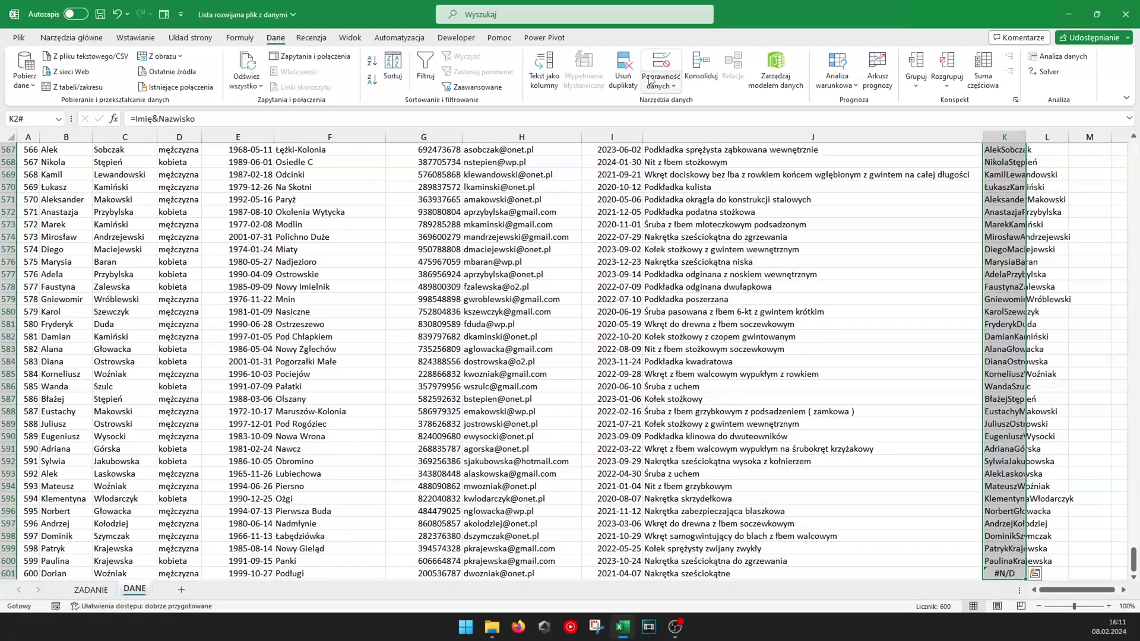
Try to delete the spilled #N/D in K601, which Excel refuses.
{"action": "scroll", "coordinate": [911, 356], "scroll_direction": "down", "scroll_amount": 3}
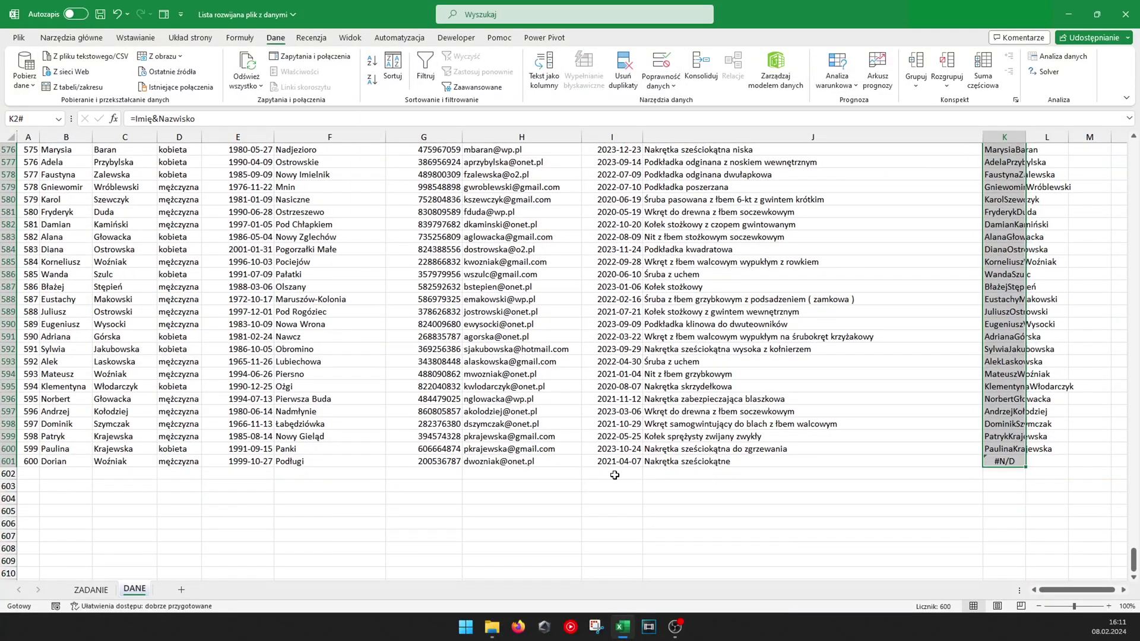
{"action": "left_click", "coordinate": [1009, 462]}
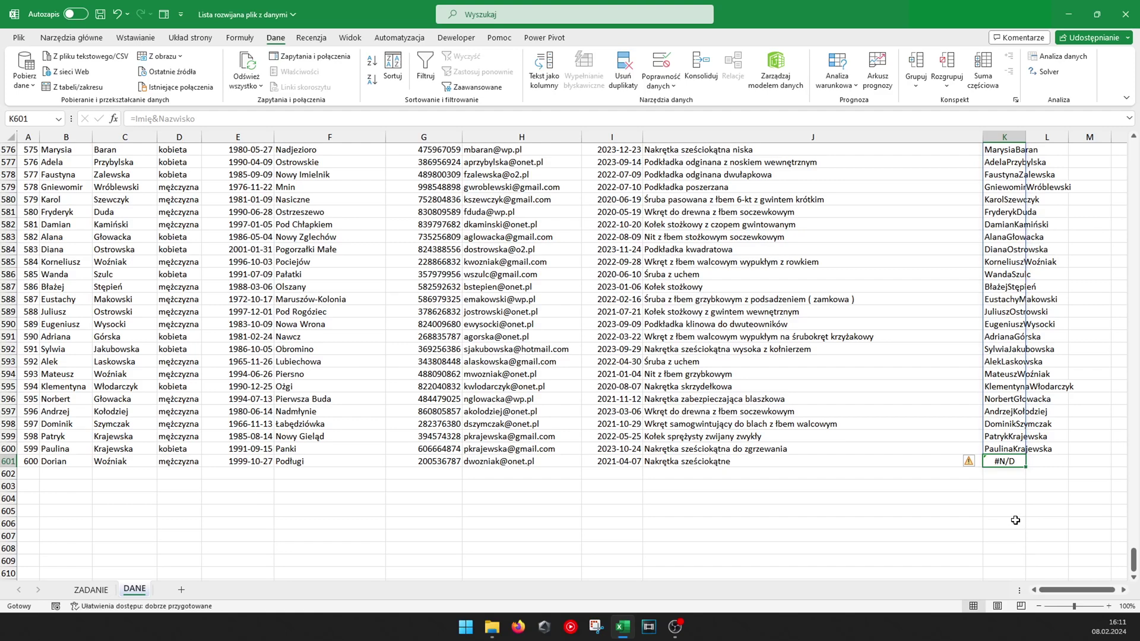
{"action": "key", "text": "Delete"}
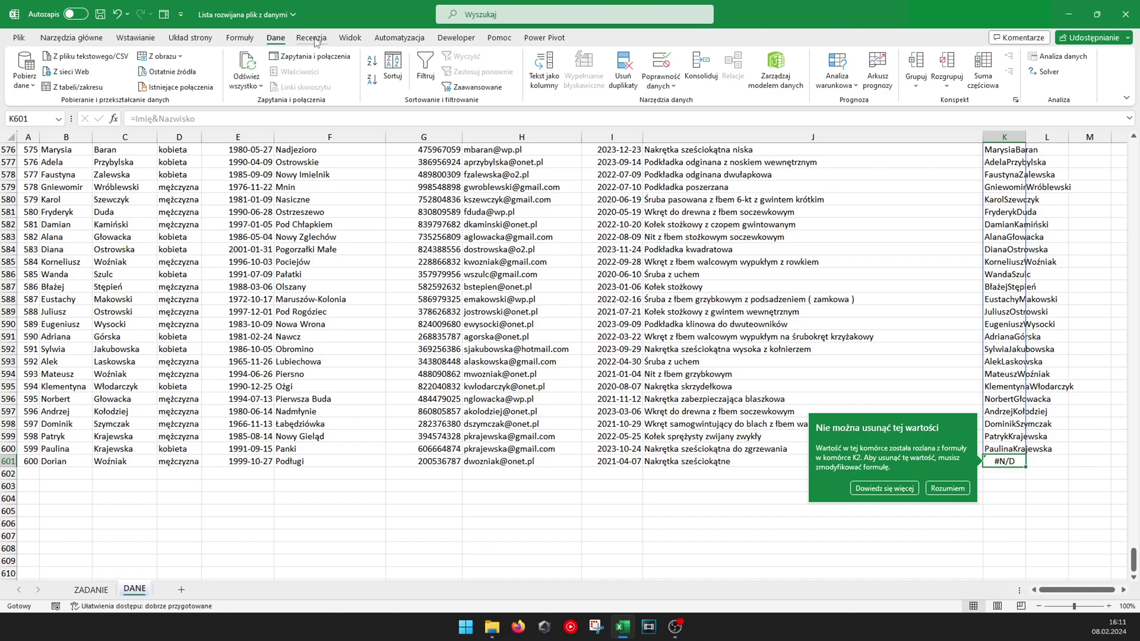
{"action": "left_click", "coordinate": [239, 38]}
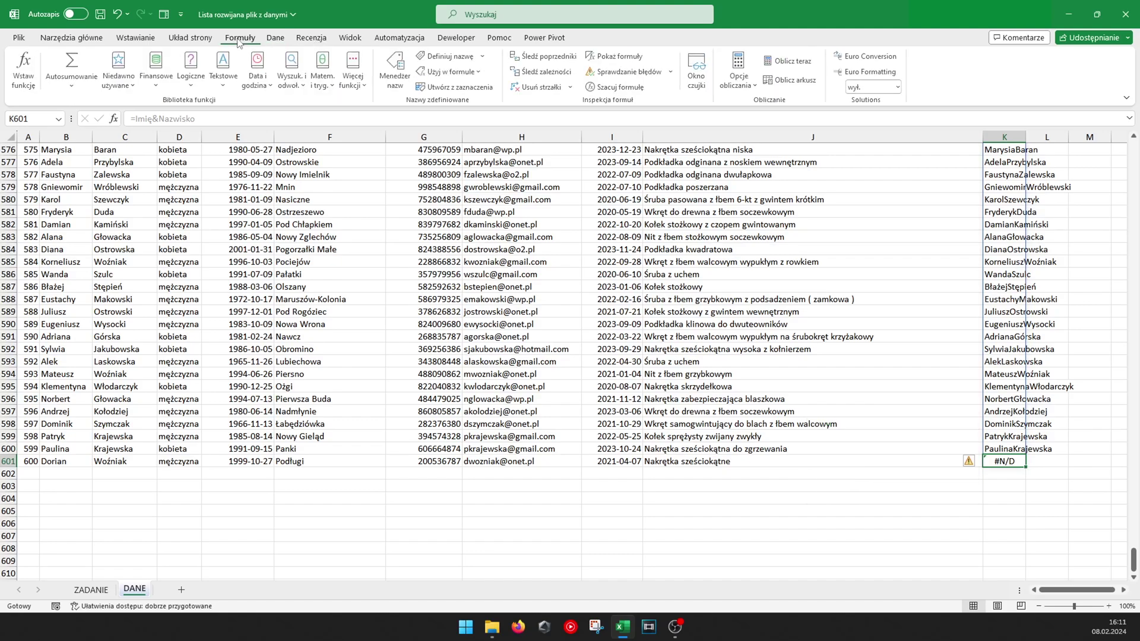
Change the Imię named range to refer to =DANE!$B$2:$B$601 in the Name Manager.
{"action": "left_click", "coordinate": [396, 68]}
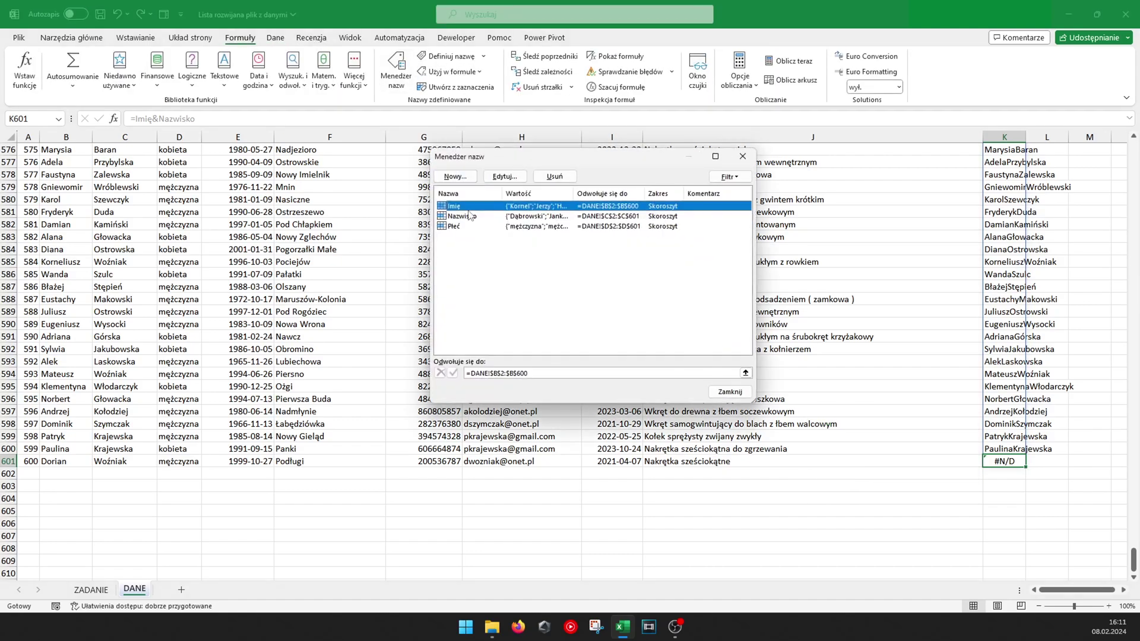
{"action": "left_click", "coordinate": [534, 372]}
{"action": "key", "text": "BackSpace"}
{"action": "type", "text": "1"}
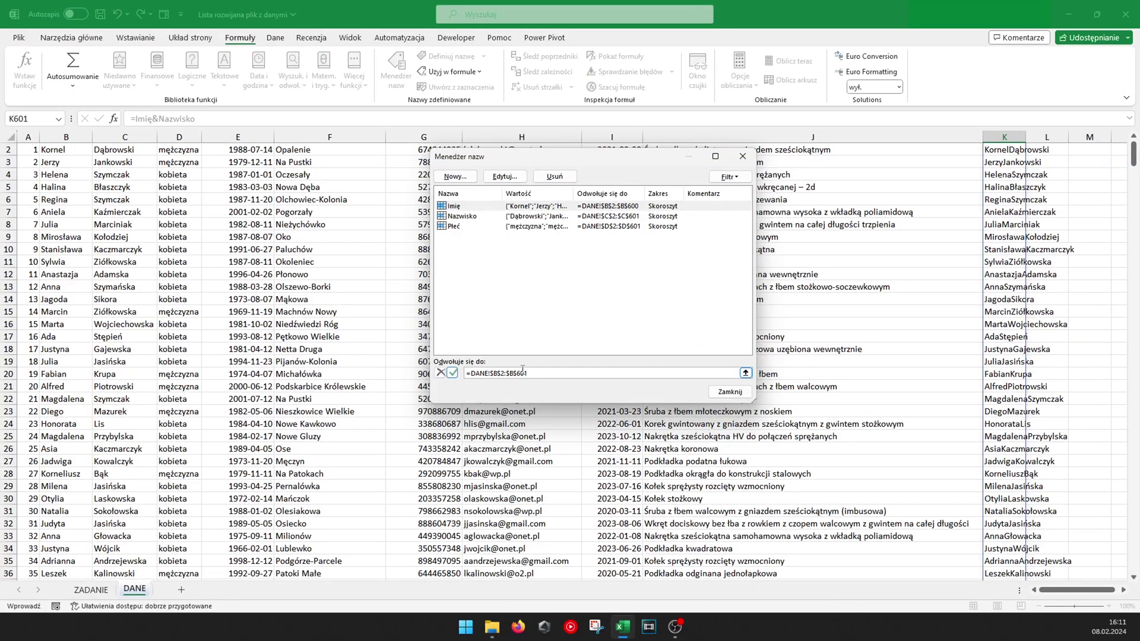
{"action": "left_click", "coordinate": [452, 372]}
{"action": "left_click", "coordinate": [742, 156]}
Check the bottom of column K, where K601 now shows a joined name instead of #N/D.
{"action": "left_click", "coordinate": [1007, 226]}
{"action": "key", "text": "ctrl+Down"}
{"action": "key", "text": "Down"}
{"action": "key", "text": "Up"}
{"action": "key", "text": "Up"}
{"action": "key", "text": "Up"}
{"action": "key", "text": "Up"}
{"action": "key", "text": "Up"}
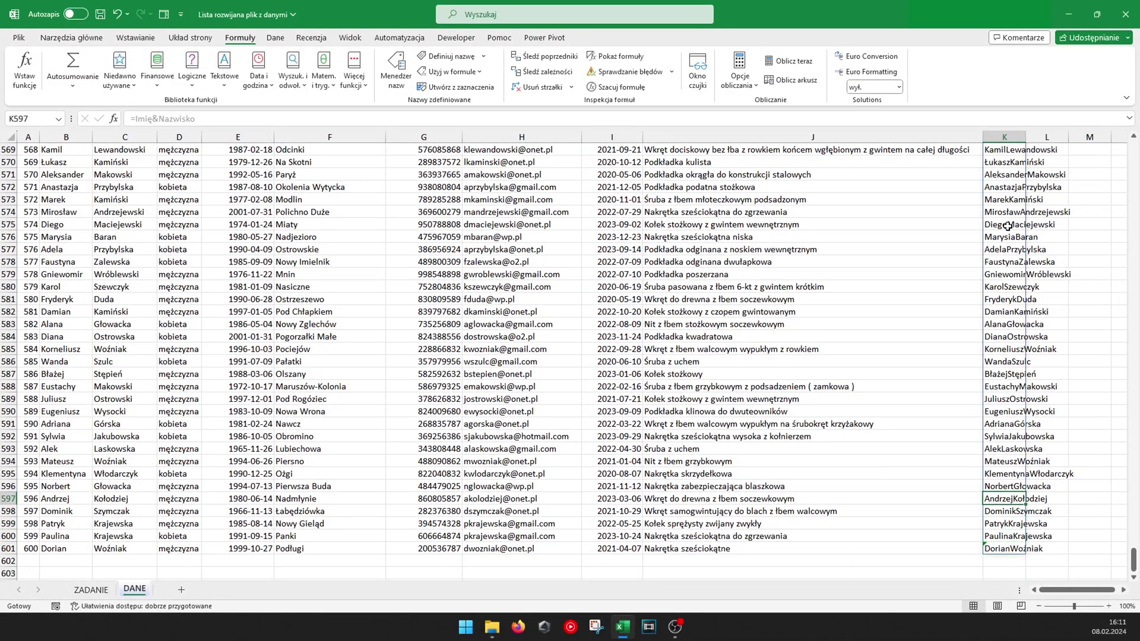
{"action": "key", "text": "ctrl+Up"}
{"action": "key", "text": "Up"}
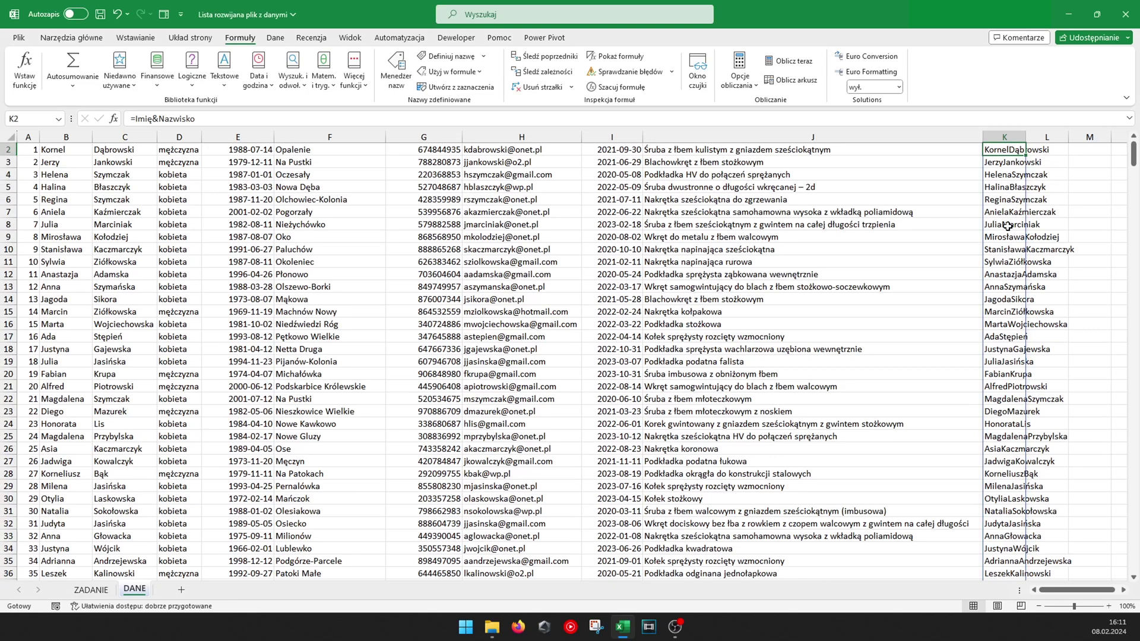
Head column K 'Imię i Nazwisko' and define K2:K601 as the named range IN.
{"action": "type", "text": "Imię"}
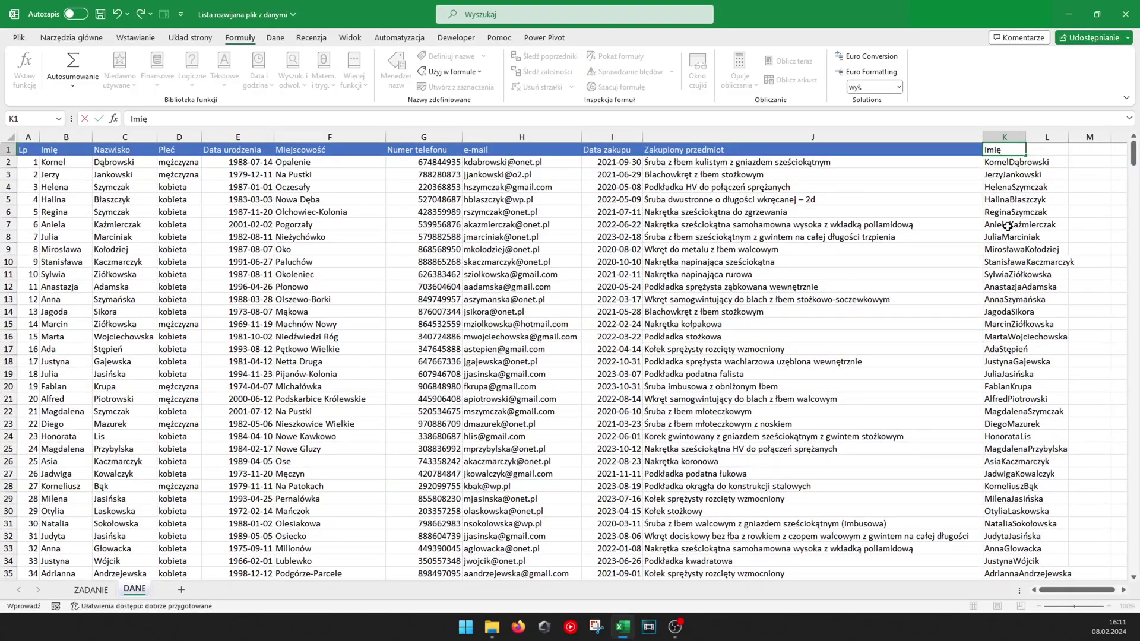
{"action": "type", "text": "&Naz"}
{"action": "type", "text": "wisko"}
{"action": "key", "text": "Return"}
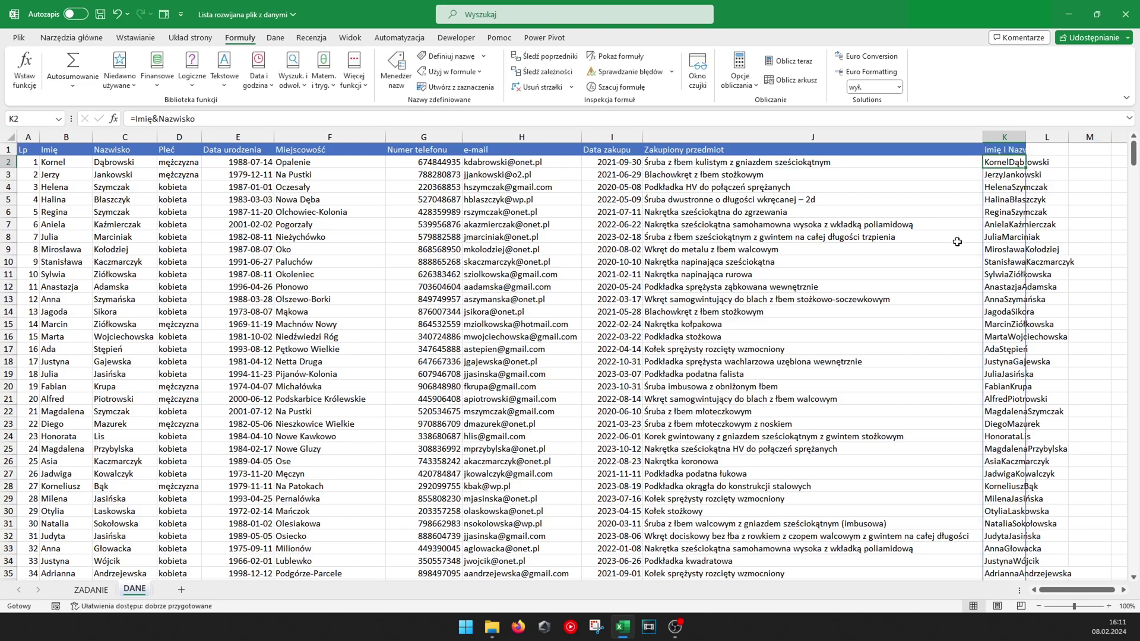
{"action": "key", "text": "ctrl+shift+Down"}
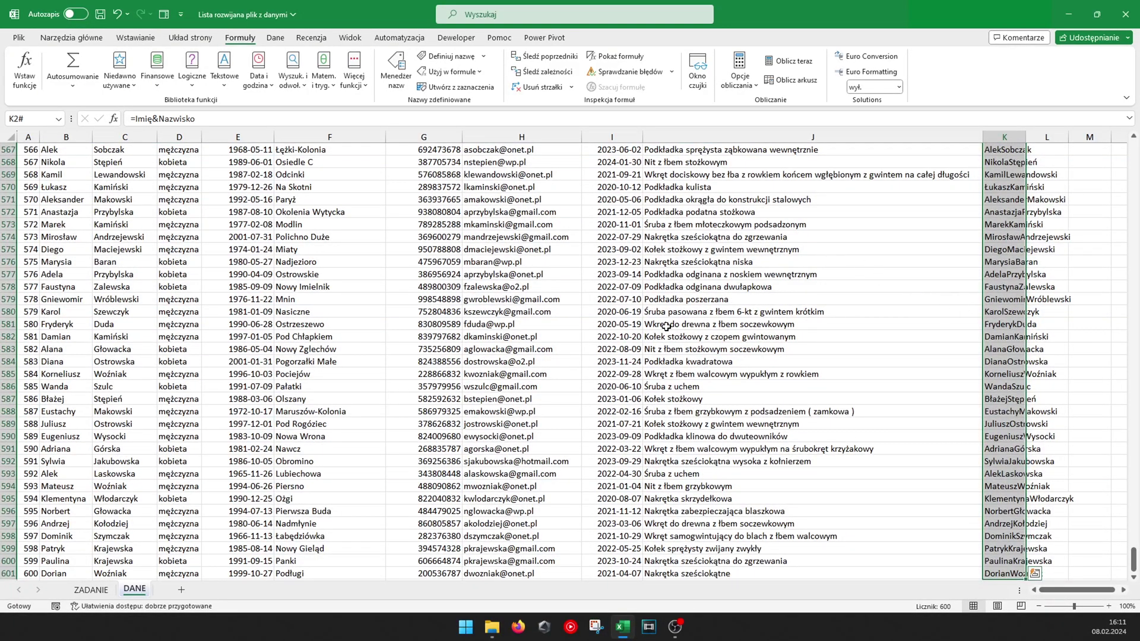
{"action": "left_click", "coordinate": [446, 56]}
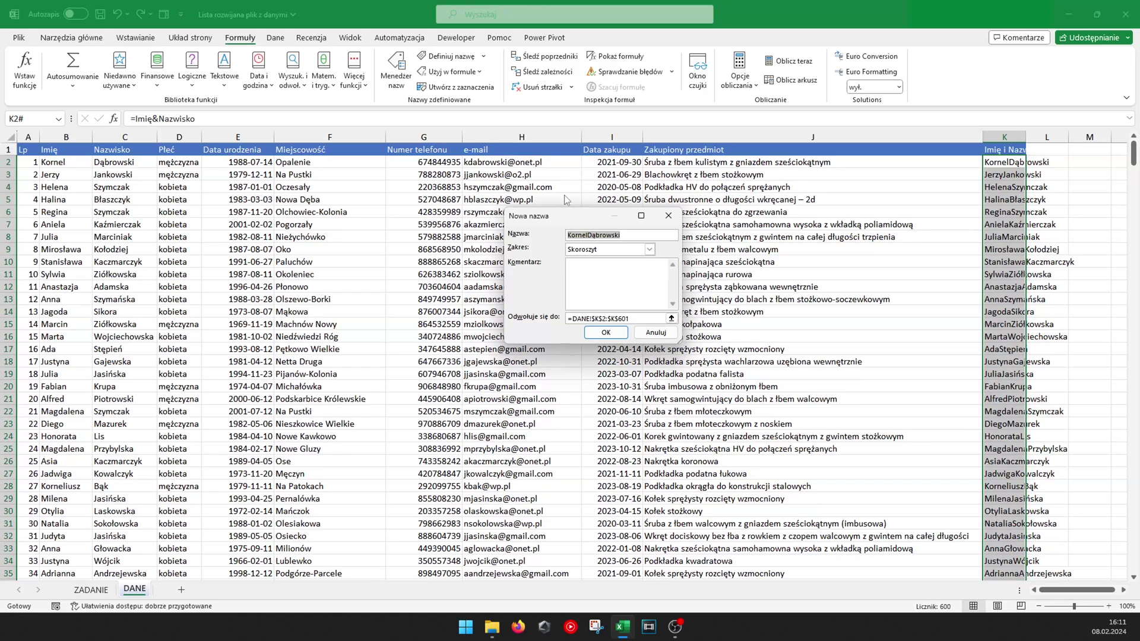
{"action": "key", "text": "BackSpace"}
{"action": "type", "text": "IN"}
{"action": "left_click", "coordinate": [603, 334]}
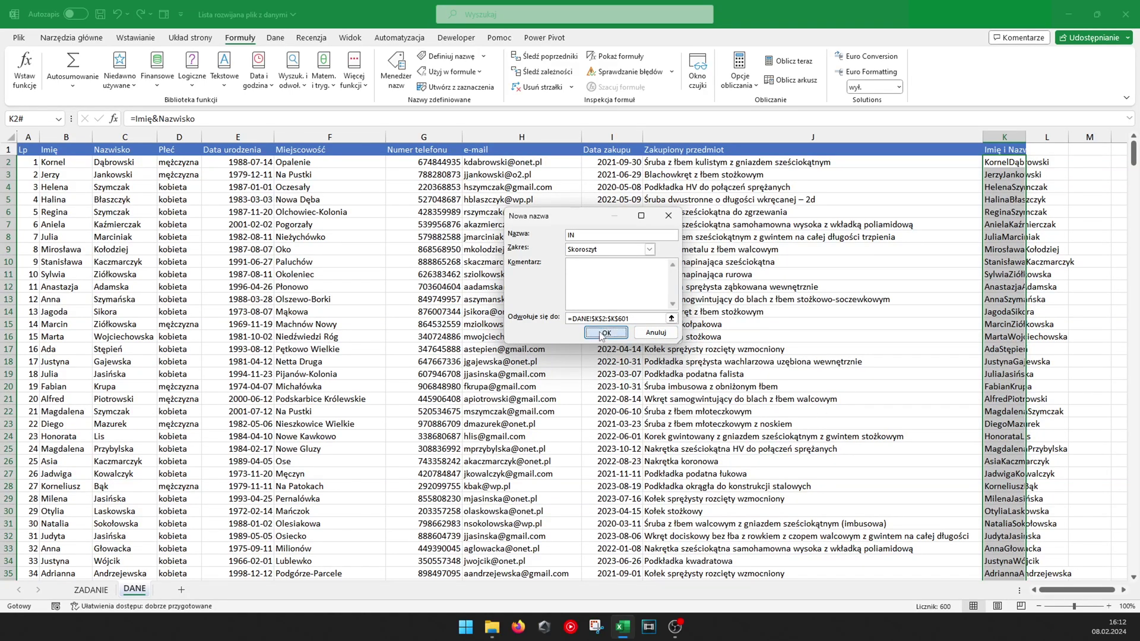
{"action": "left_click", "coordinate": [90, 588]}
Give I2 list data validation with the source =IN.
{"action": "left_click", "coordinate": [343, 160]}
{"action": "left_click", "coordinate": [395, 162]}
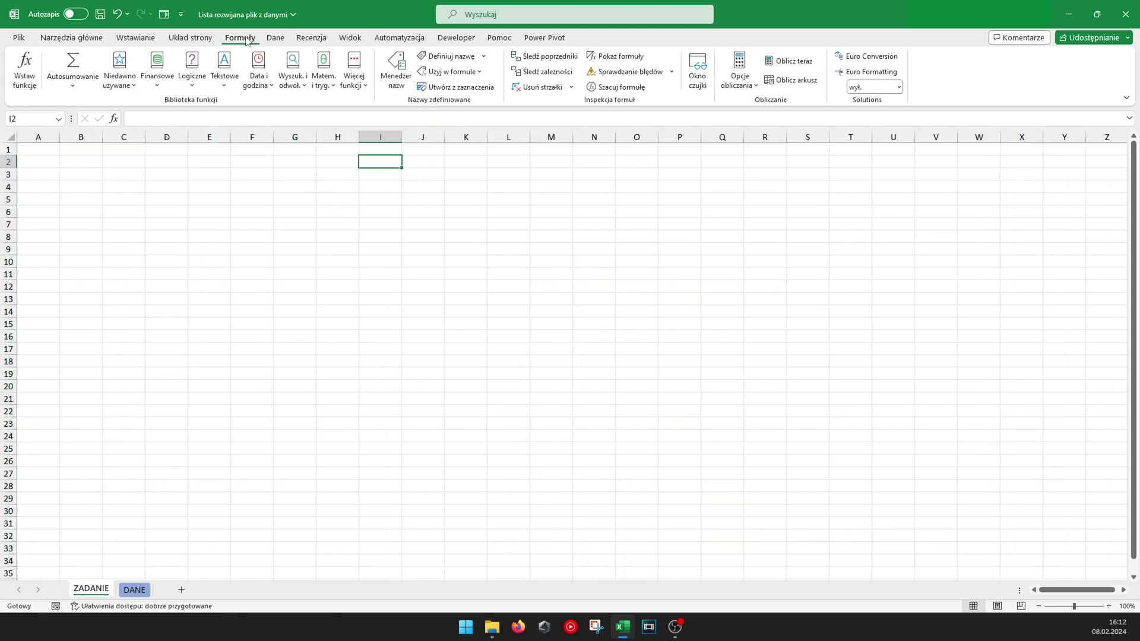
{"action": "left_click", "coordinate": [276, 40]}
{"action": "left_click", "coordinate": [659, 63]}
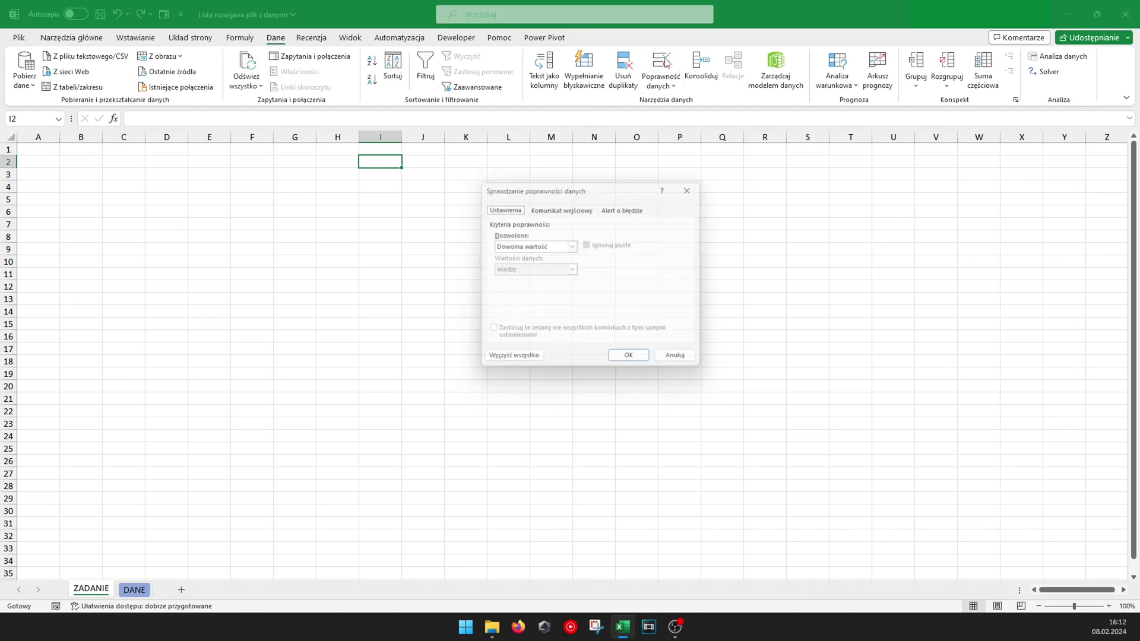
{"action": "left_click", "coordinate": [574, 245]}
{"action": "left_click", "coordinate": [522, 278]}
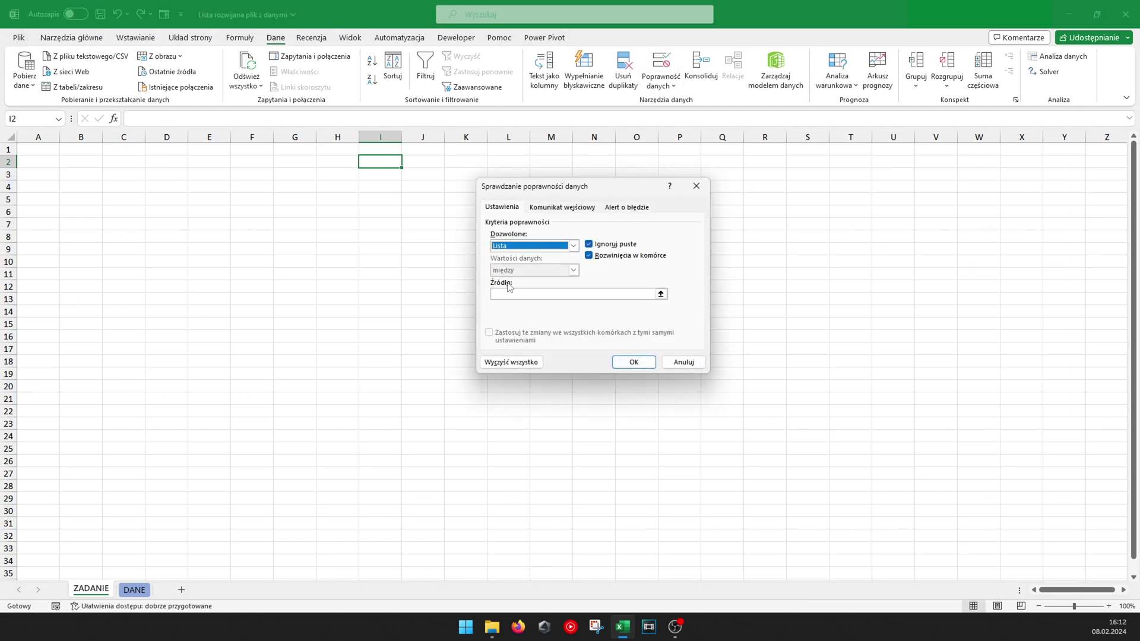
{"action": "left_click", "coordinate": [525, 293]}
{"action": "type", "text": "=IN"}
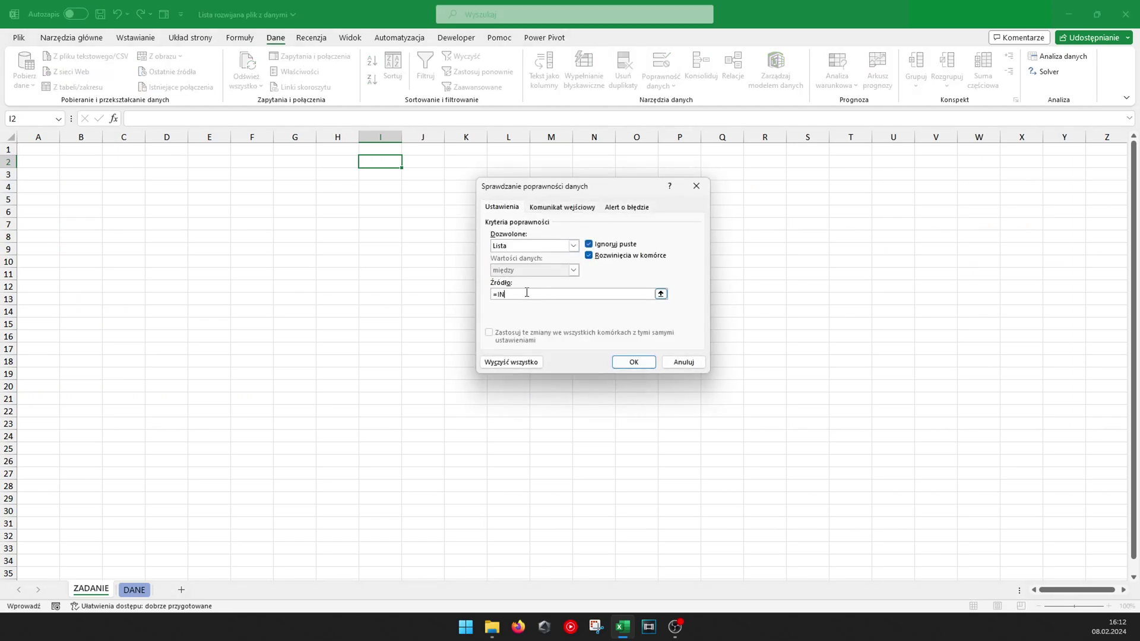
{"action": "left_click", "coordinate": [631, 362]}
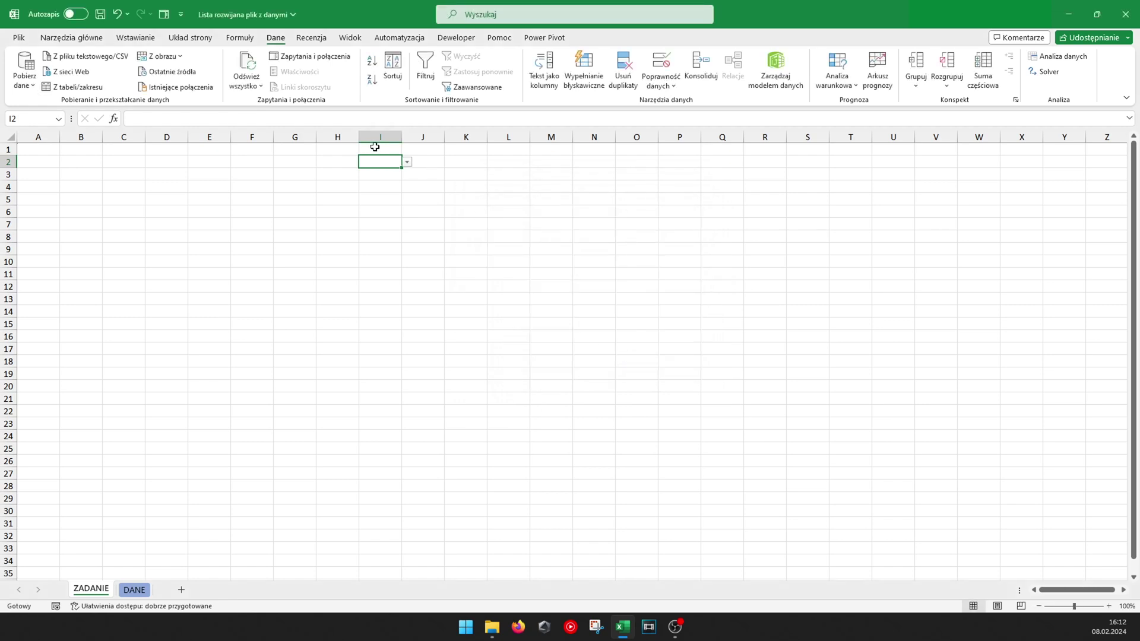
Scroll through I2's drop-down of full names and close it without choosing.
{"action": "left_click", "coordinate": [407, 162]}
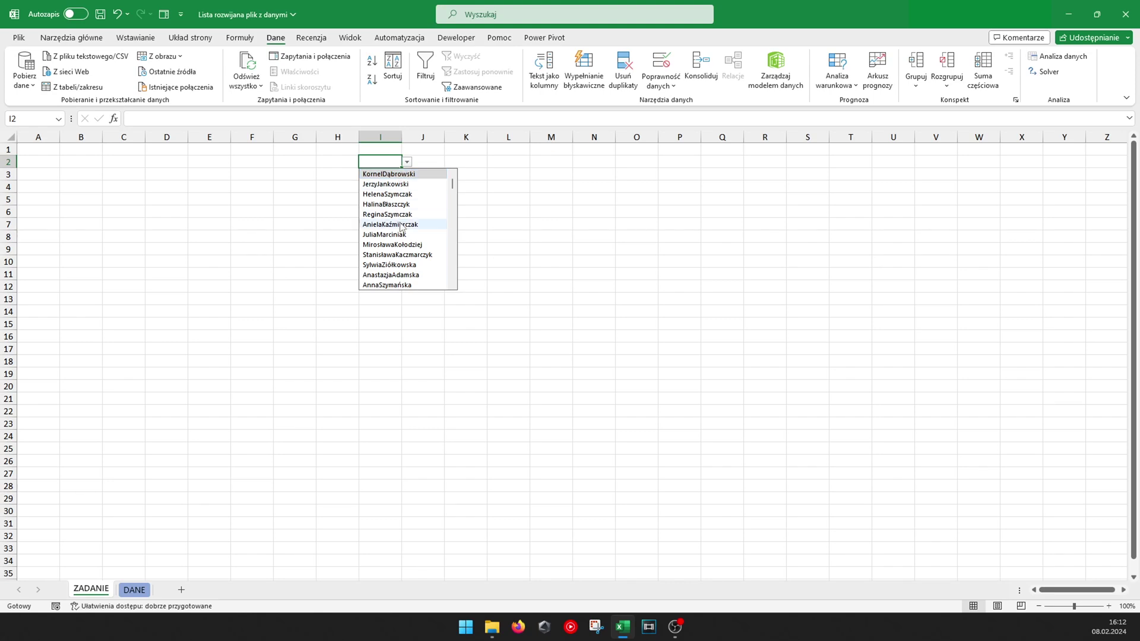
{"action": "scroll", "coordinate": [406, 232], "scroll_direction": "down", "scroll_amount": 3}
{"action": "scroll", "coordinate": [408, 235], "scroll_direction": "down", "scroll_amount": 2}
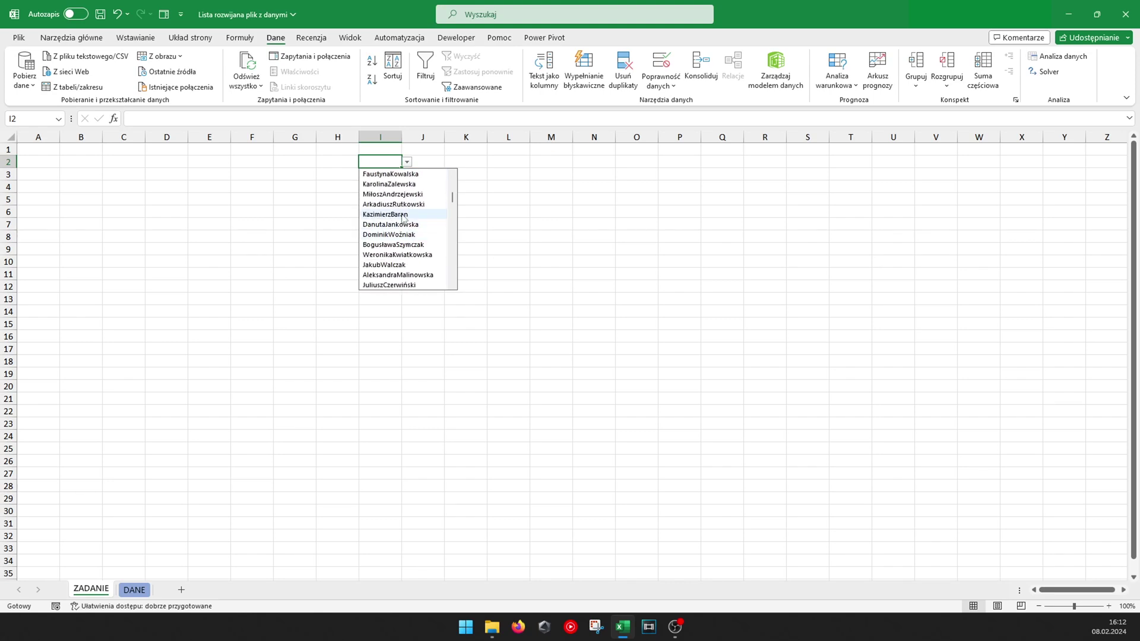
{"action": "key", "text": "Escape"}
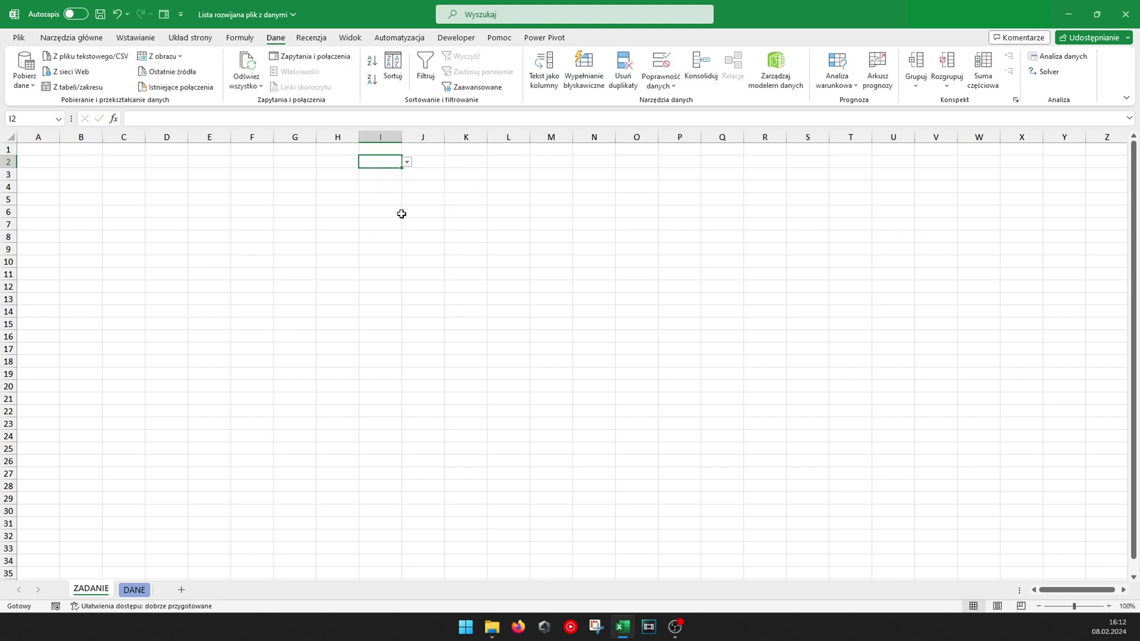
Recheck the I2 and G2 drop-downs, then select K2:K17 for the next validation.
{"action": "key", "text": "alt+Down"}
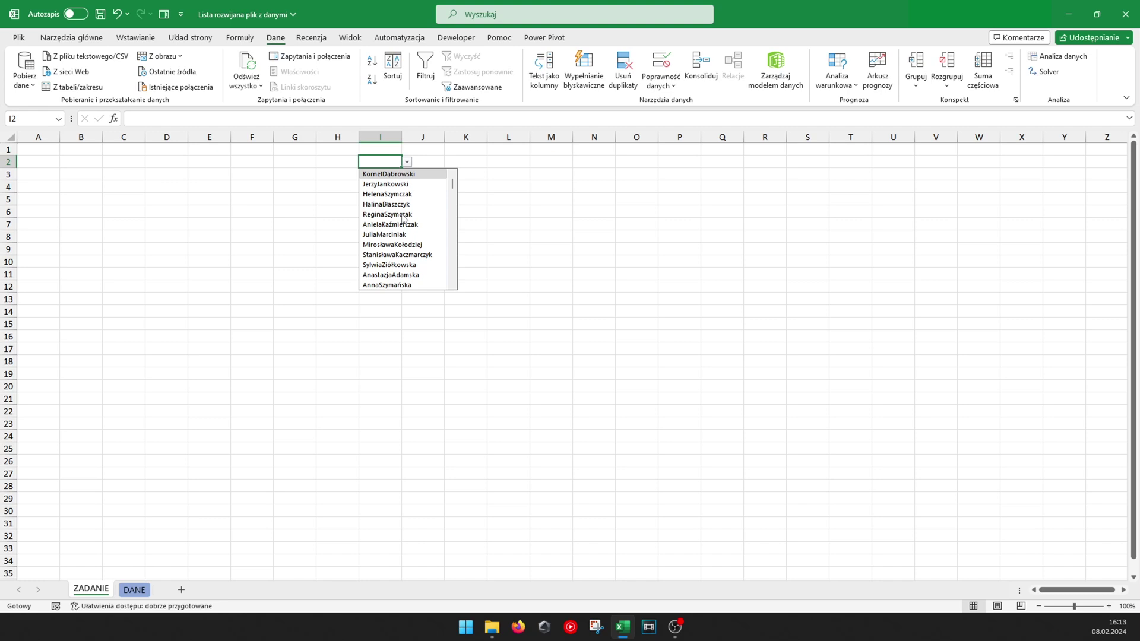
{"action": "key", "text": "Escape"}
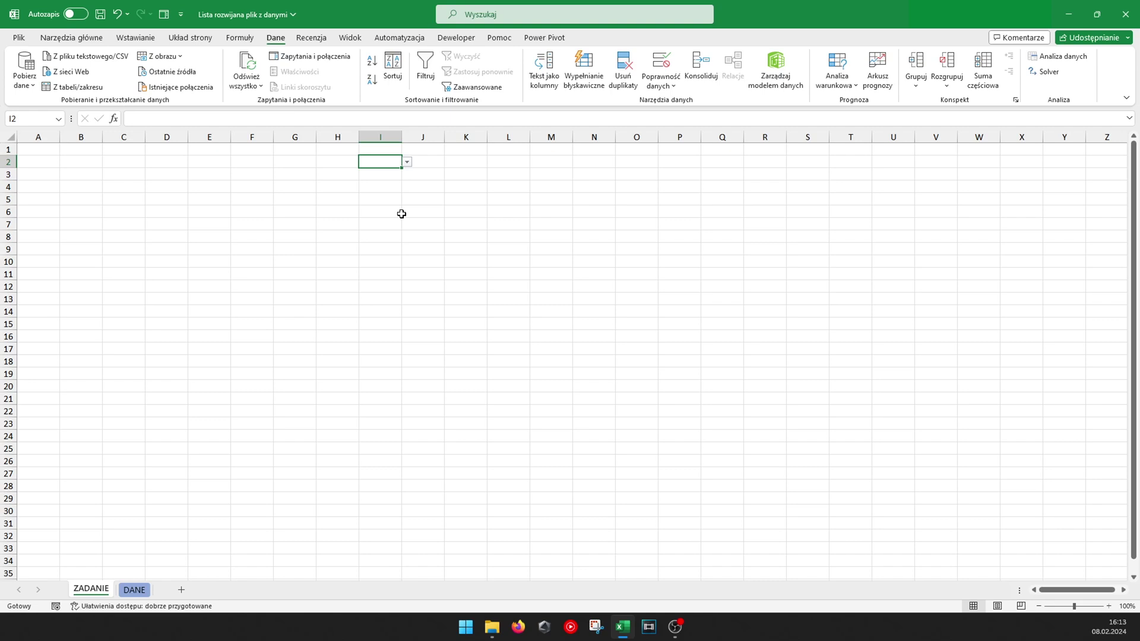
{"action": "key", "text": "Right"}
{"action": "key", "text": "Right"}
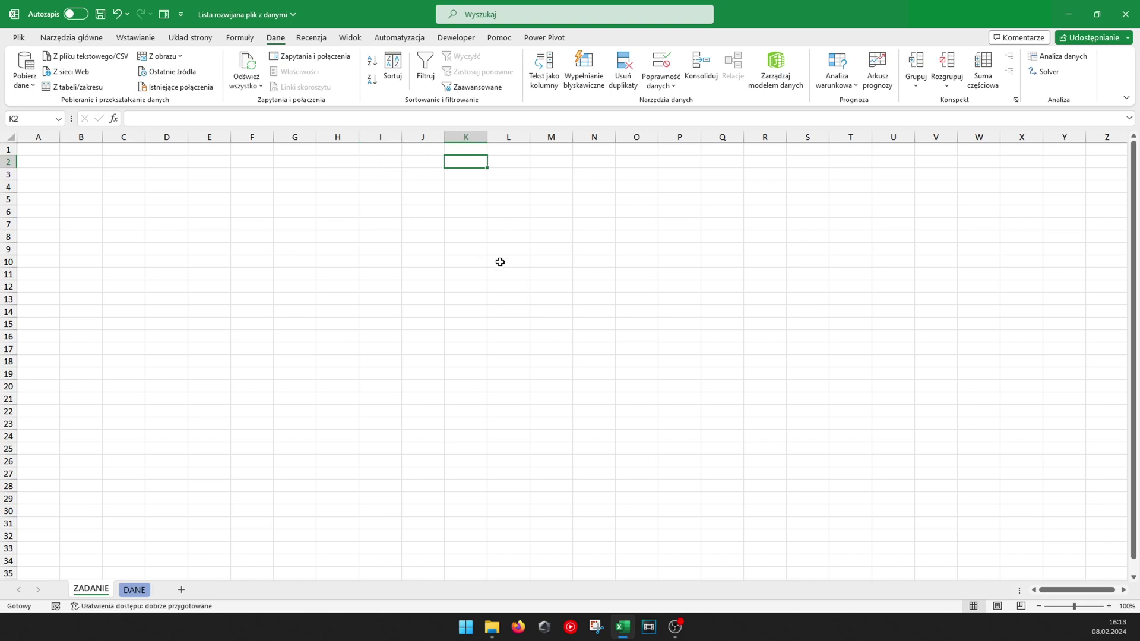
{"action": "left_click", "coordinate": [301, 162]}
{"action": "left_click", "coordinate": [321, 162]}
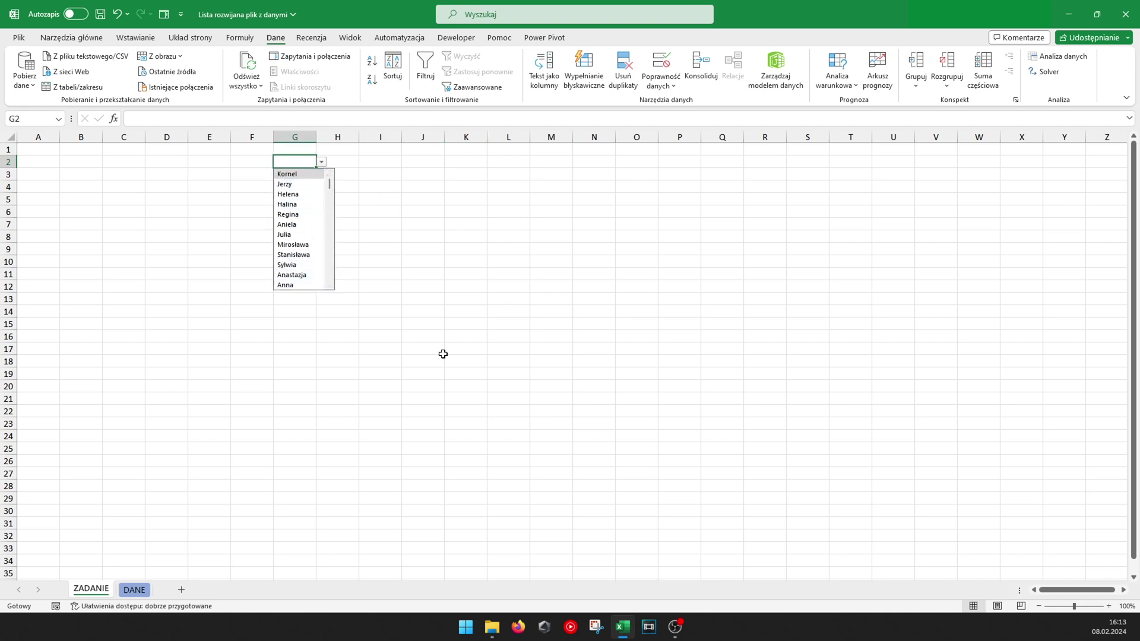
{"action": "key", "text": "Escape"}
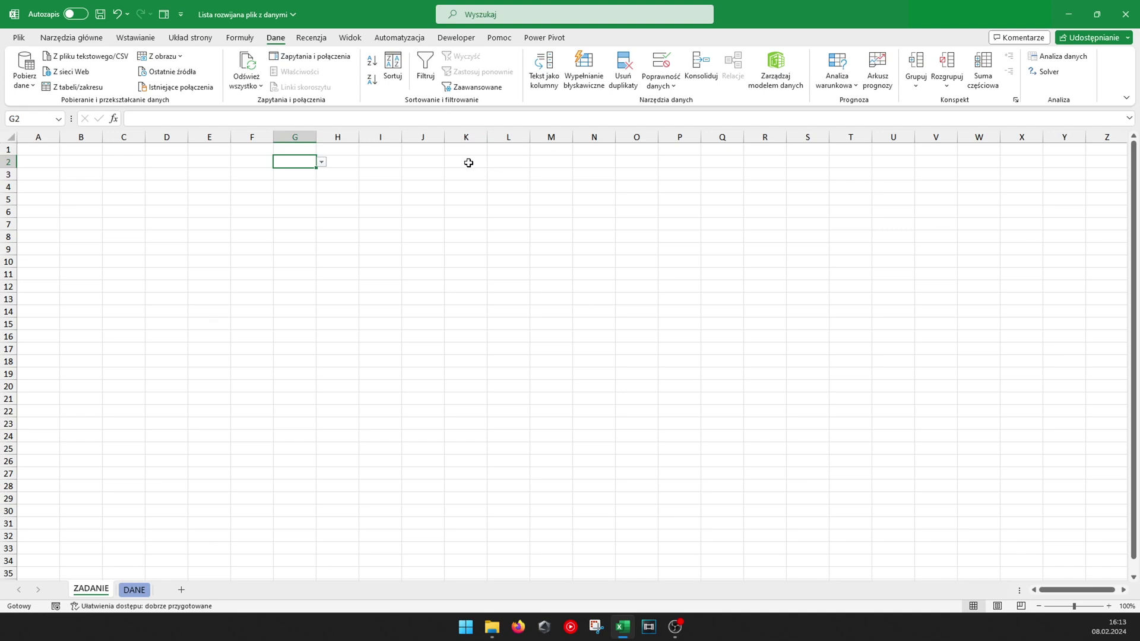
{"action": "left_click_drag", "start_coordinate": [469, 163], "coordinate": [467, 350]}
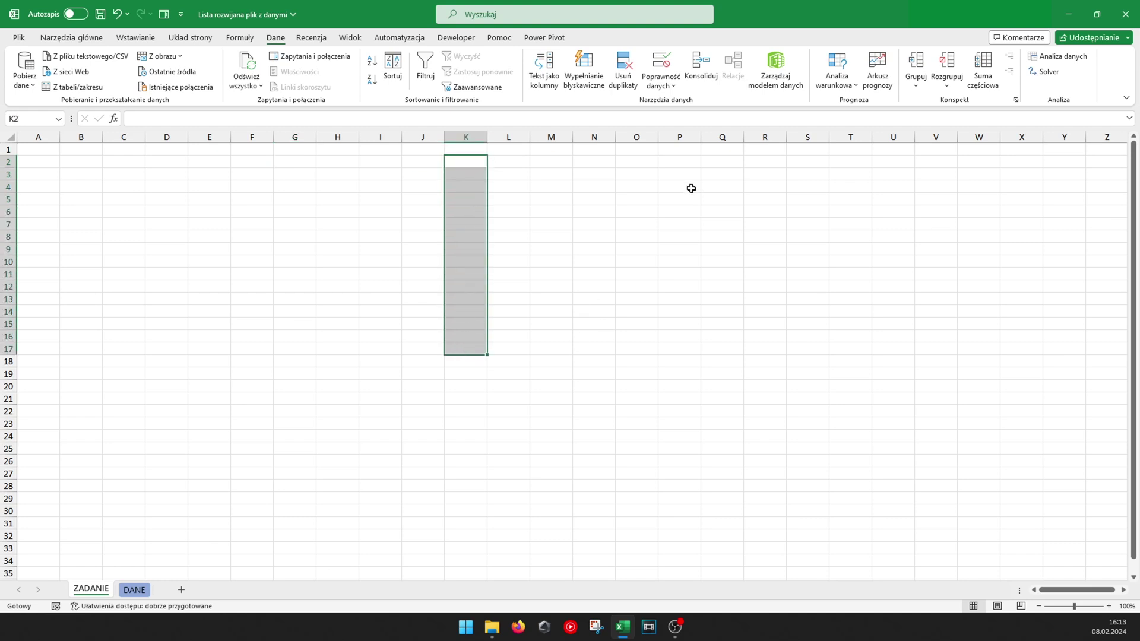
Apply list validation with the full-names source to K2:K17.
{"action": "left_click", "coordinate": [665, 64]}
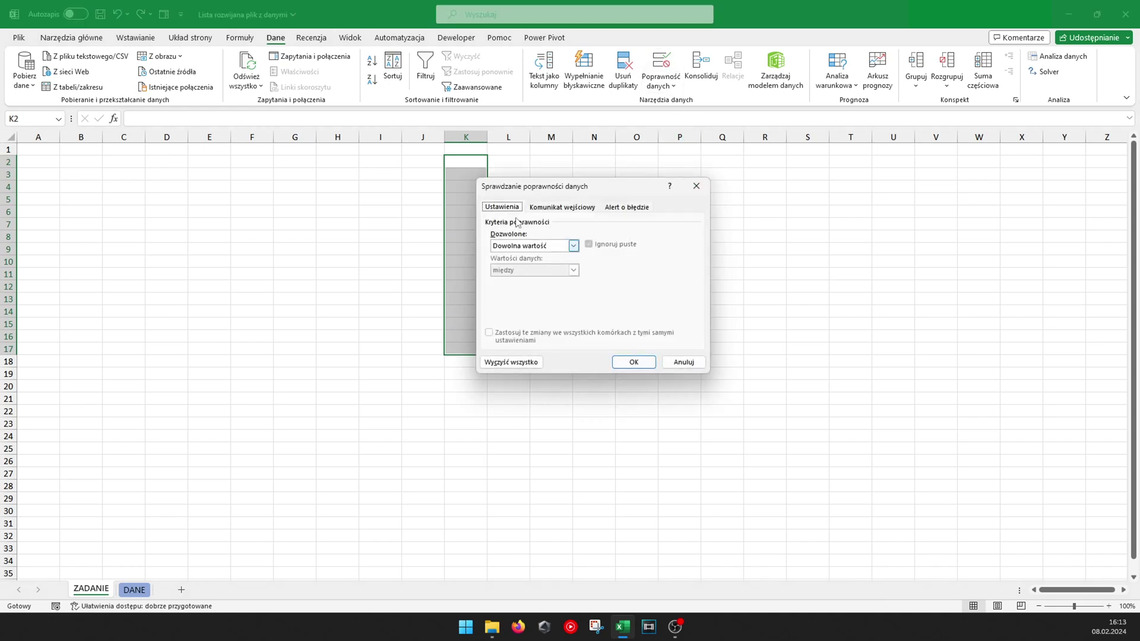
{"action": "left_click_drag", "start_coordinate": [501, 186], "coordinate": [568, 180]}
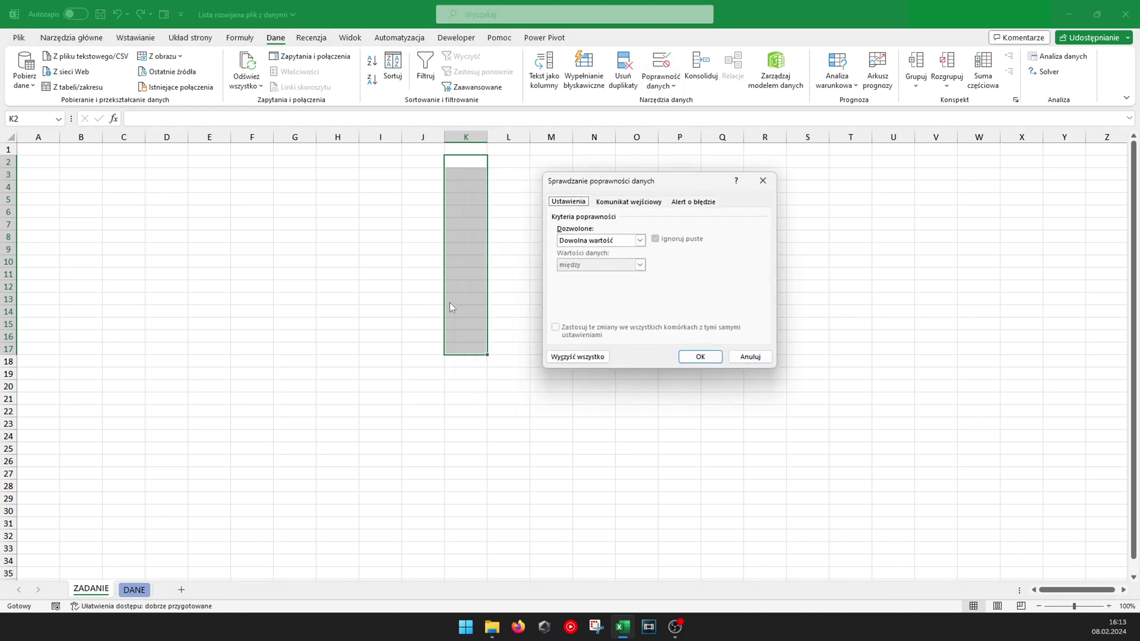
{"action": "left_click", "coordinate": [585, 240]}
{"action": "left_click", "coordinate": [582, 277]}
{"action": "type", "text": "=IN"}
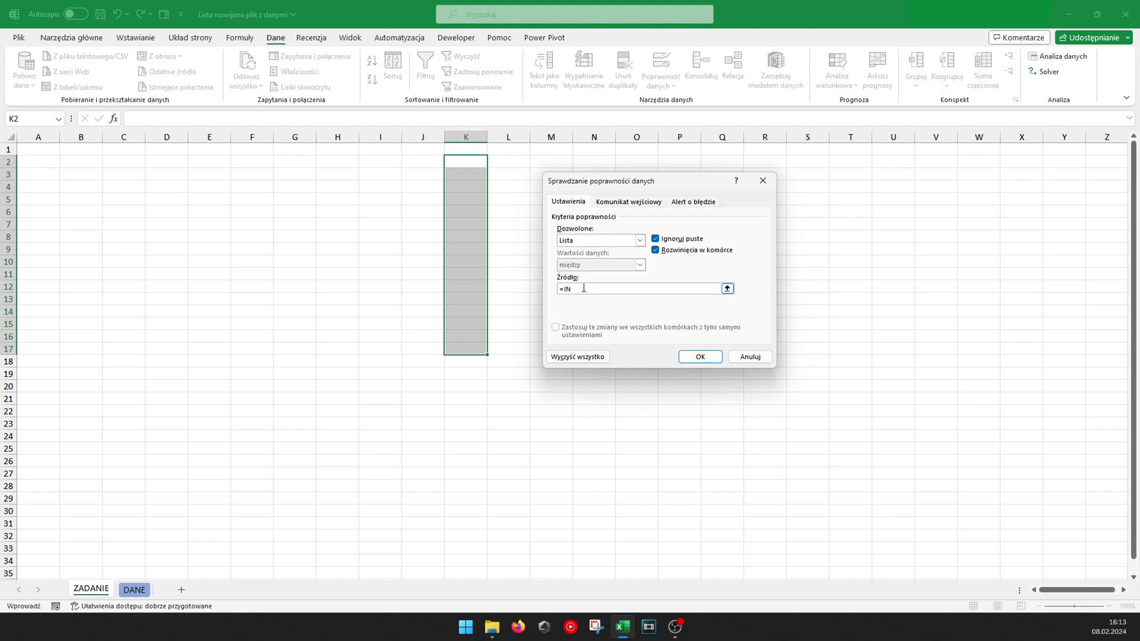
{"action": "key", "text": "Return"}
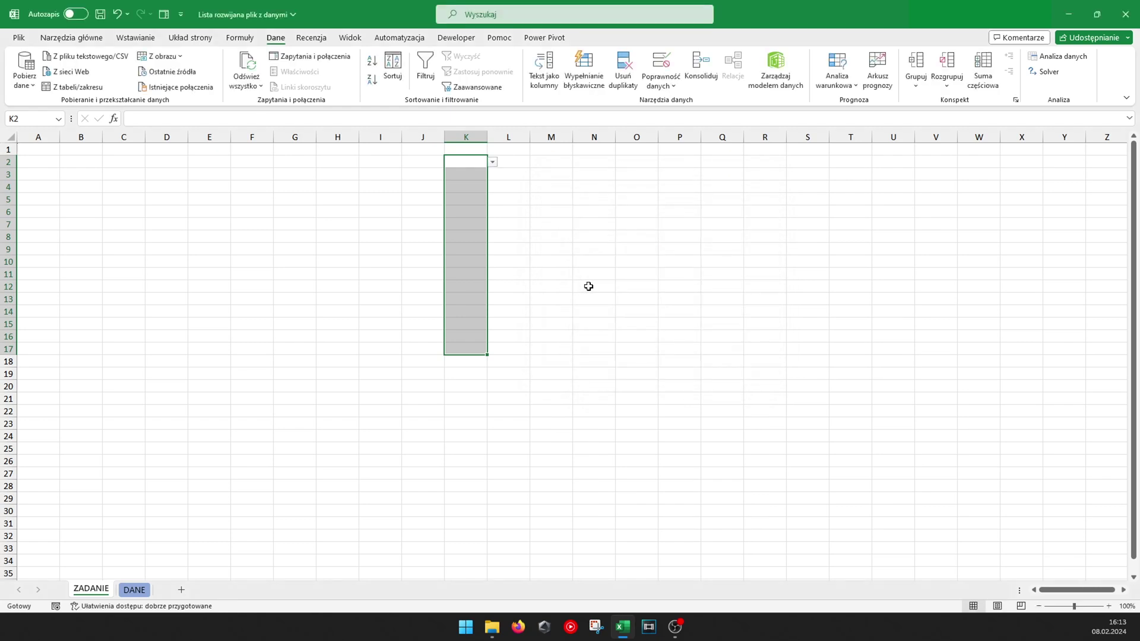
{"action": "key", "text": "Down"}
{"action": "key", "text": "Down"}
{"action": "key", "text": "Down"}
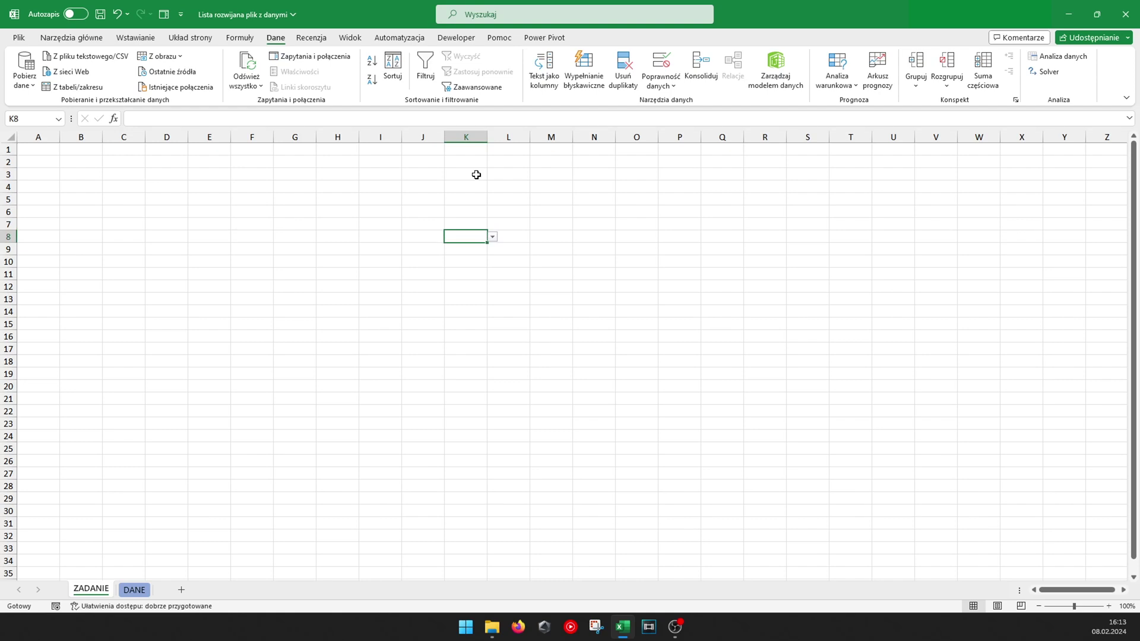
Test K3's name drop-down, browsing a few names without choosing one.
{"action": "key", "text": "Down"}
{"action": "key", "text": "Down"}
{"action": "key", "text": "alt"}
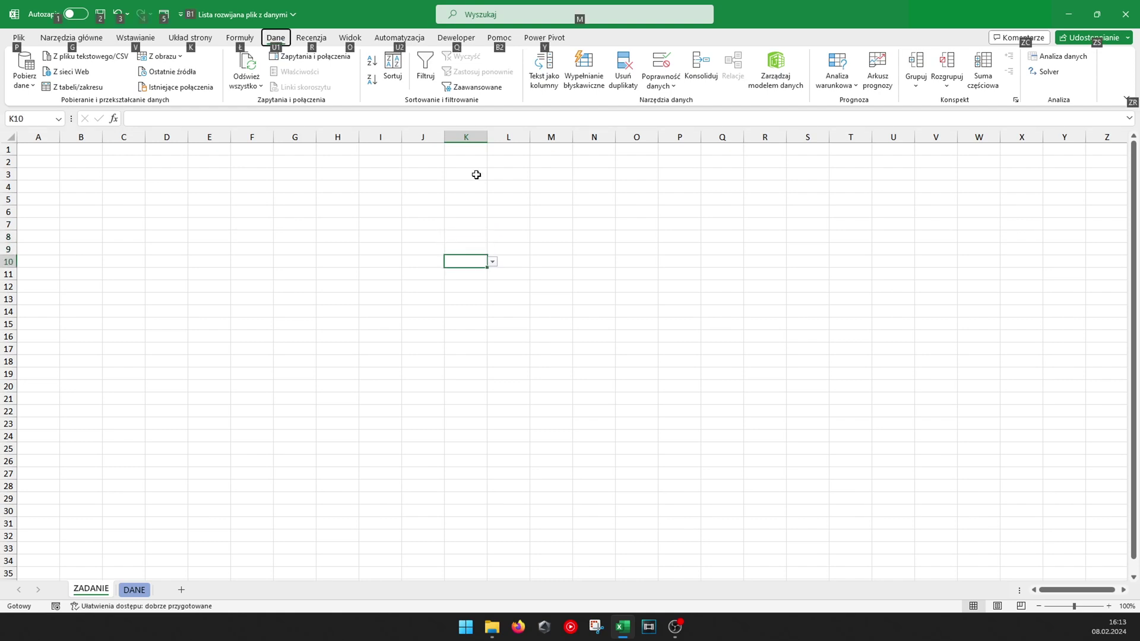
{"action": "left_click", "coordinate": [468, 170]}
{"action": "left_click", "coordinate": [493, 175]}
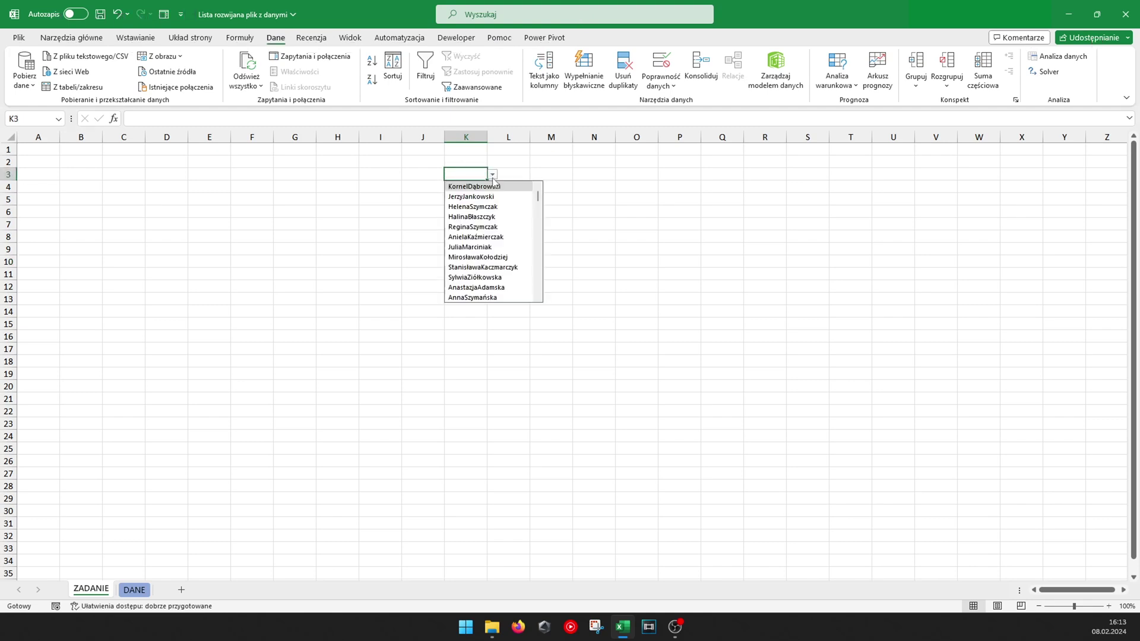
{"action": "left_click", "coordinate": [492, 174]}
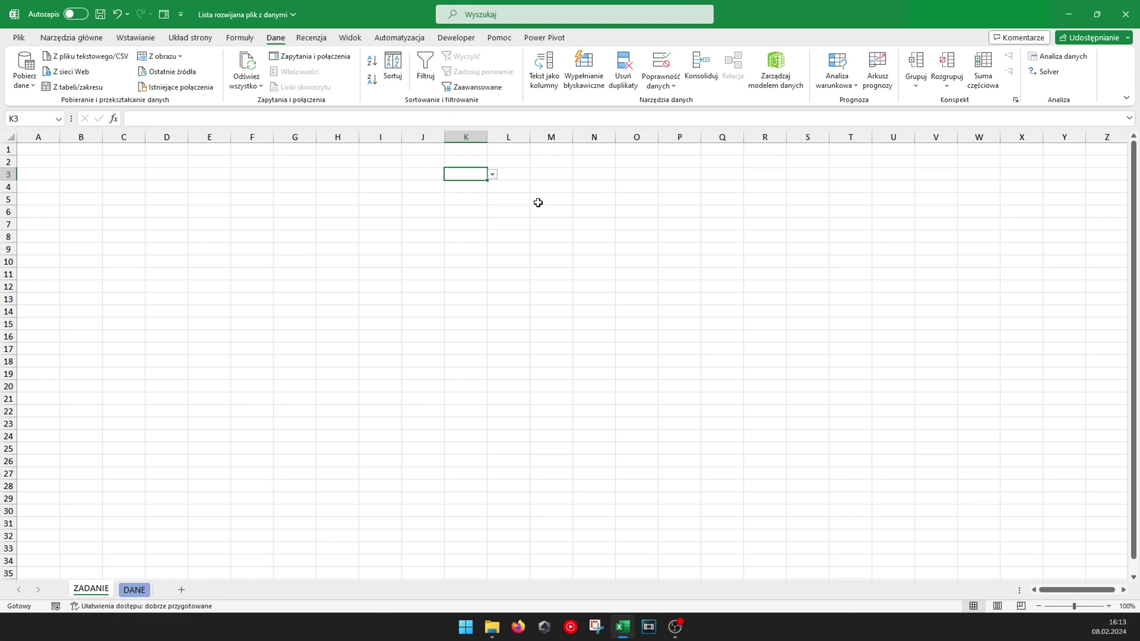
{"action": "key", "text": "alt+Down"}
{"action": "key", "text": "Down"}
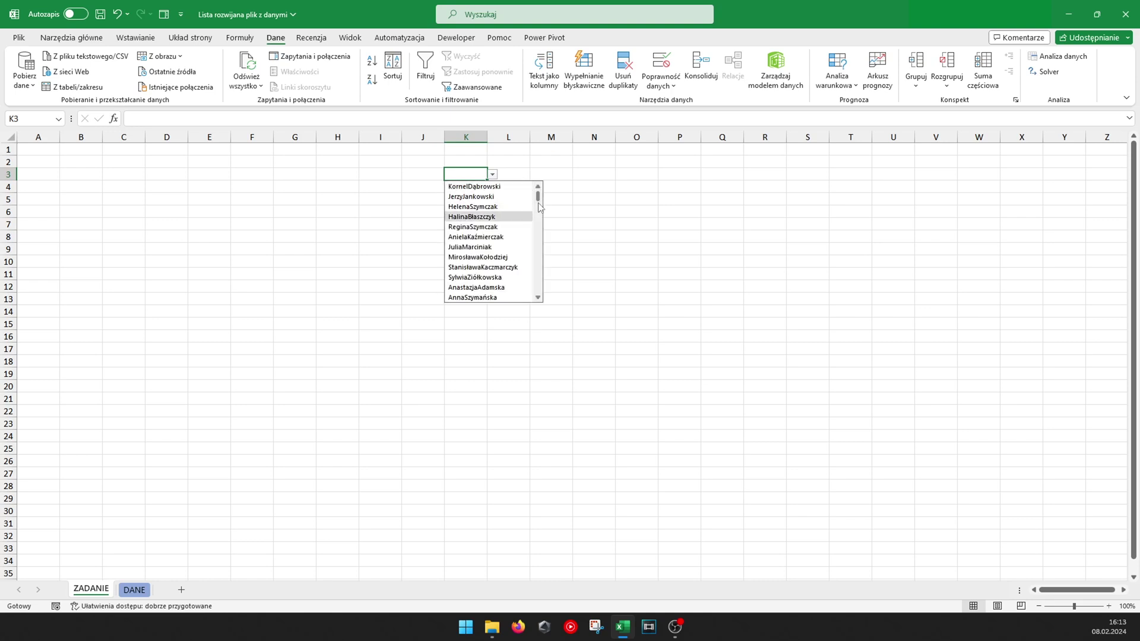
{"action": "key", "text": "Down"}
{"action": "key", "text": "Down"}
{"action": "key", "text": "Down"}
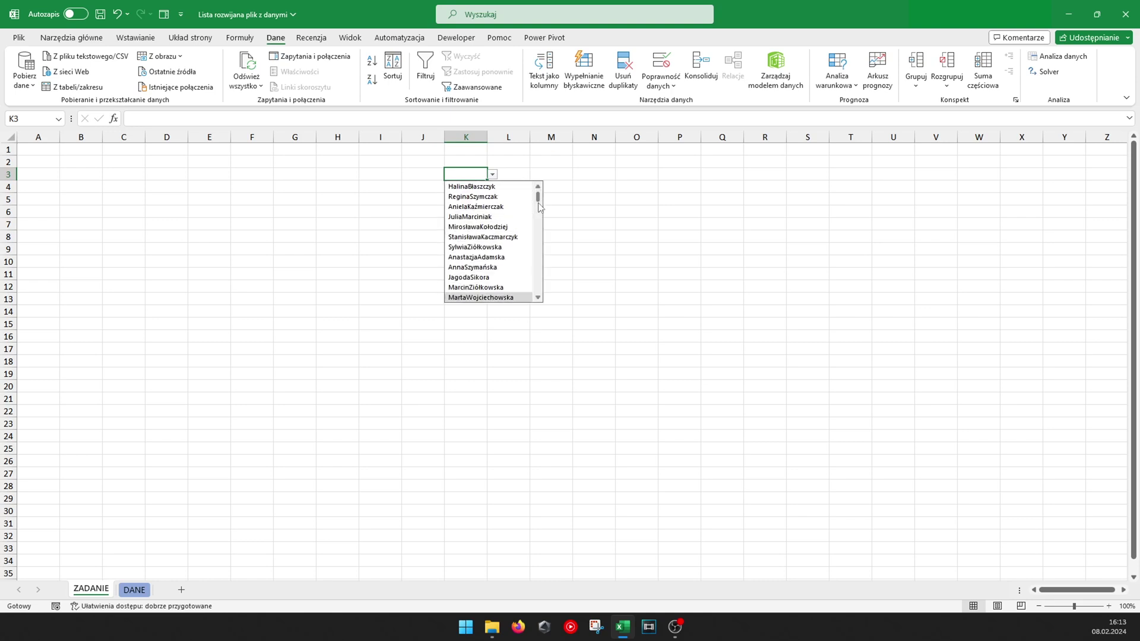
{"action": "key", "text": "Escape"}
Check the name drop-downs in K4, K5 and K6 without picking any name.
{"action": "key", "text": "Down"}
{"action": "key", "text": "alt+Down"}
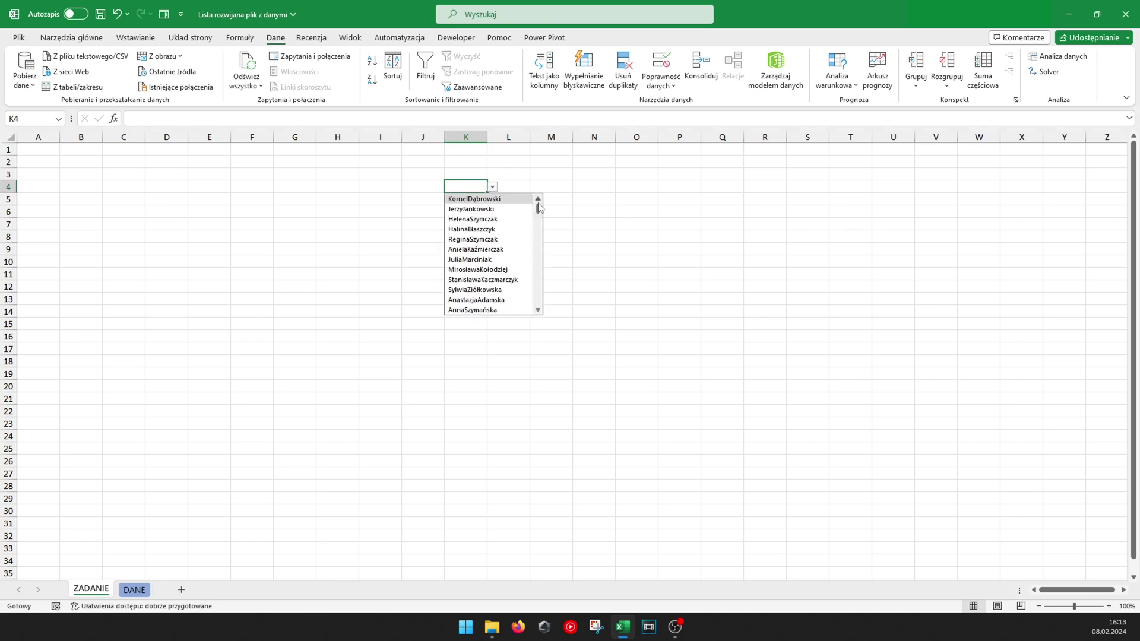
{"action": "key", "text": "Escape"}
{"action": "key", "text": "Down"}
{"action": "key", "text": "alt+Down"}
{"action": "key", "text": "Escape"}
{"action": "key", "text": "Down"}
{"action": "key", "text": "alt+Down"}
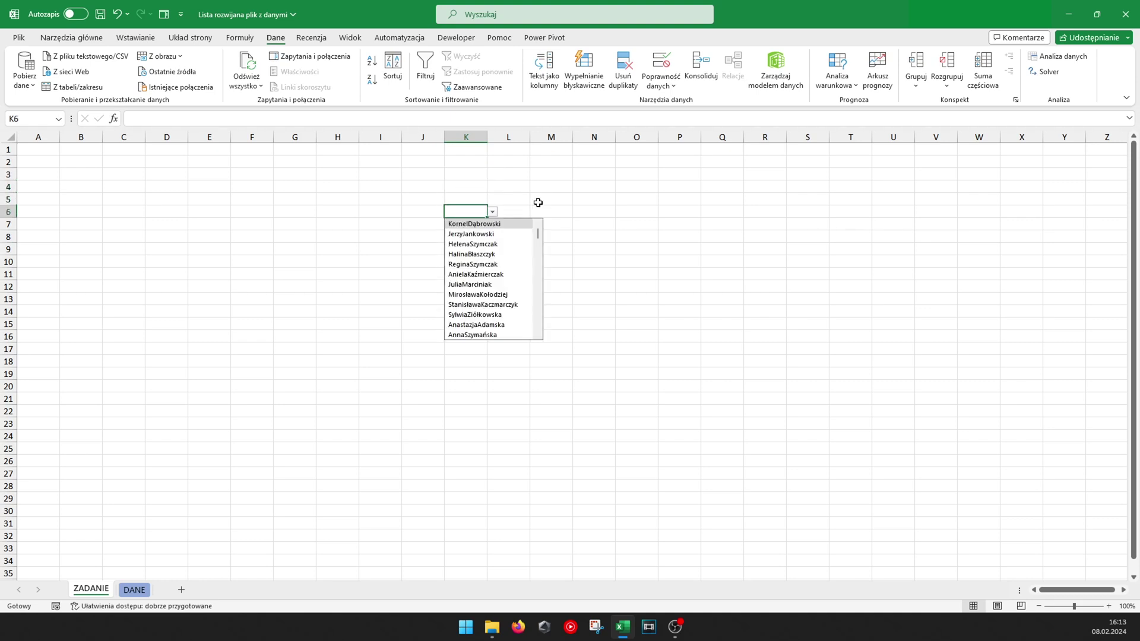
{"action": "key", "text": "Escape"}
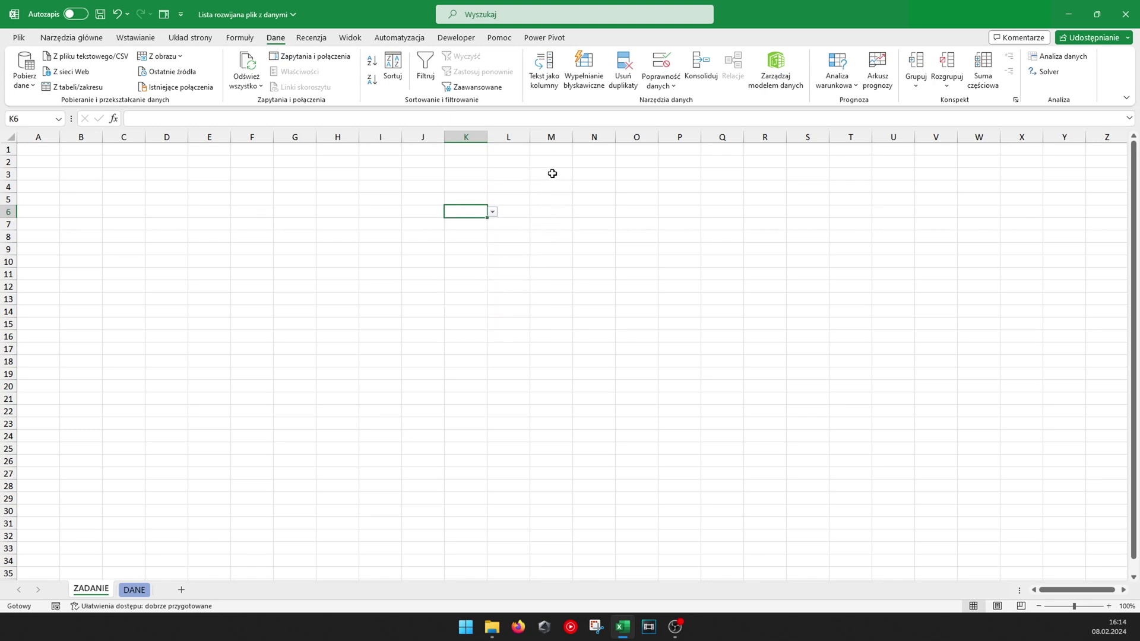
{"action": "left_click", "coordinate": [592, 169]}
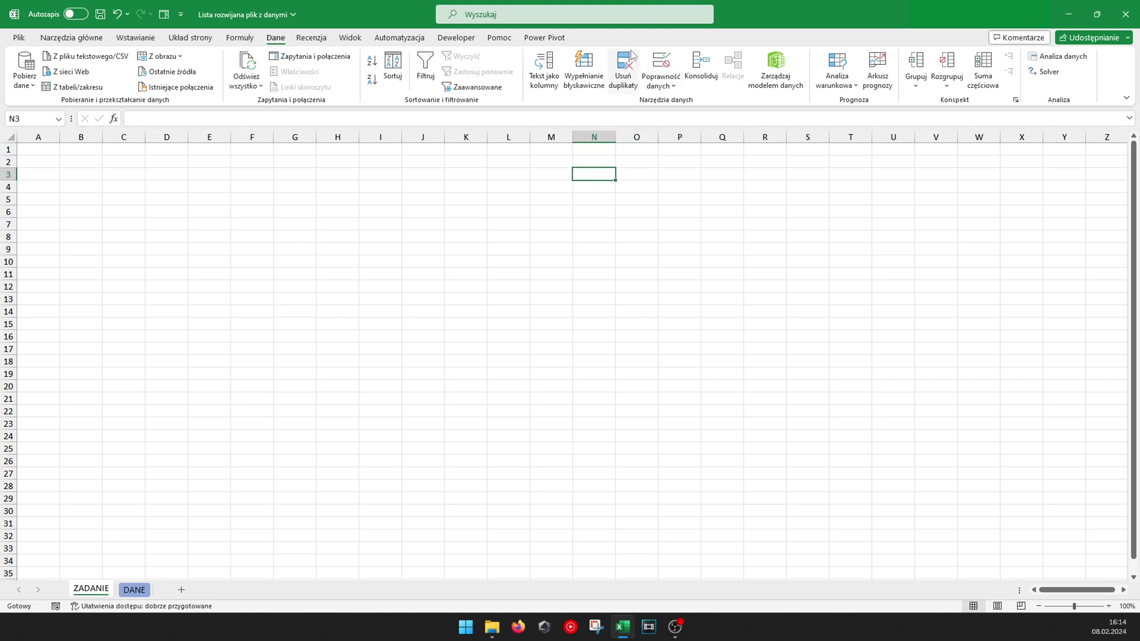
Restrict N3 to a list drop-down with the source 1;2.
{"action": "left_click", "coordinate": [660, 60]}
{"action": "left_click", "coordinate": [640, 240]}
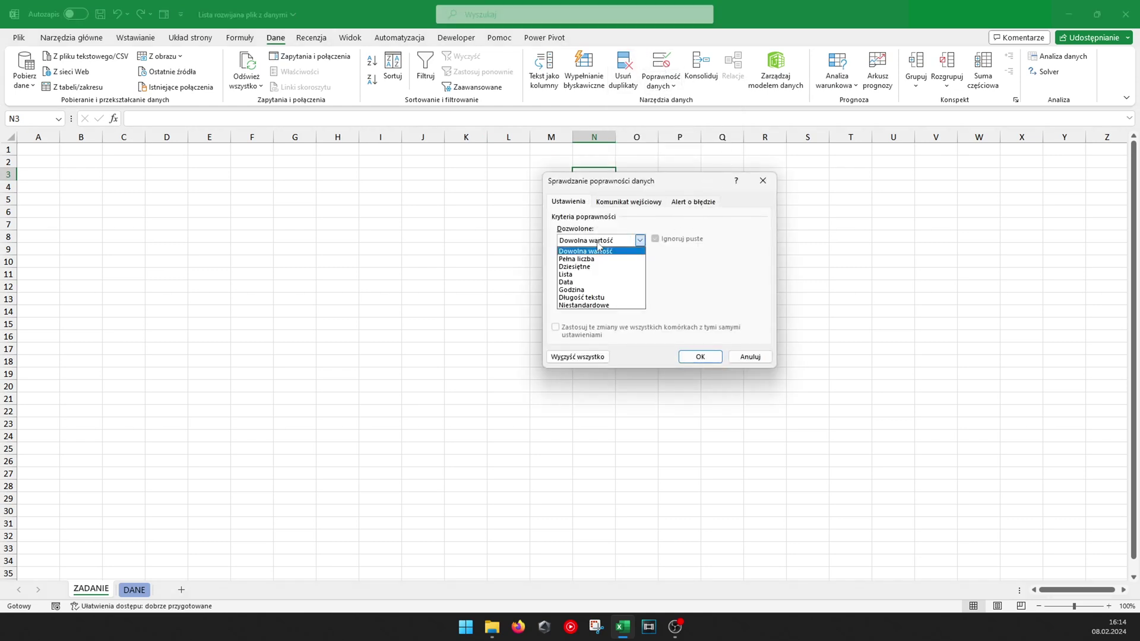
{"action": "left_click", "coordinate": [570, 275]}
{"action": "left_click", "coordinate": [577, 289]}
{"action": "type", "text": "1;2"}
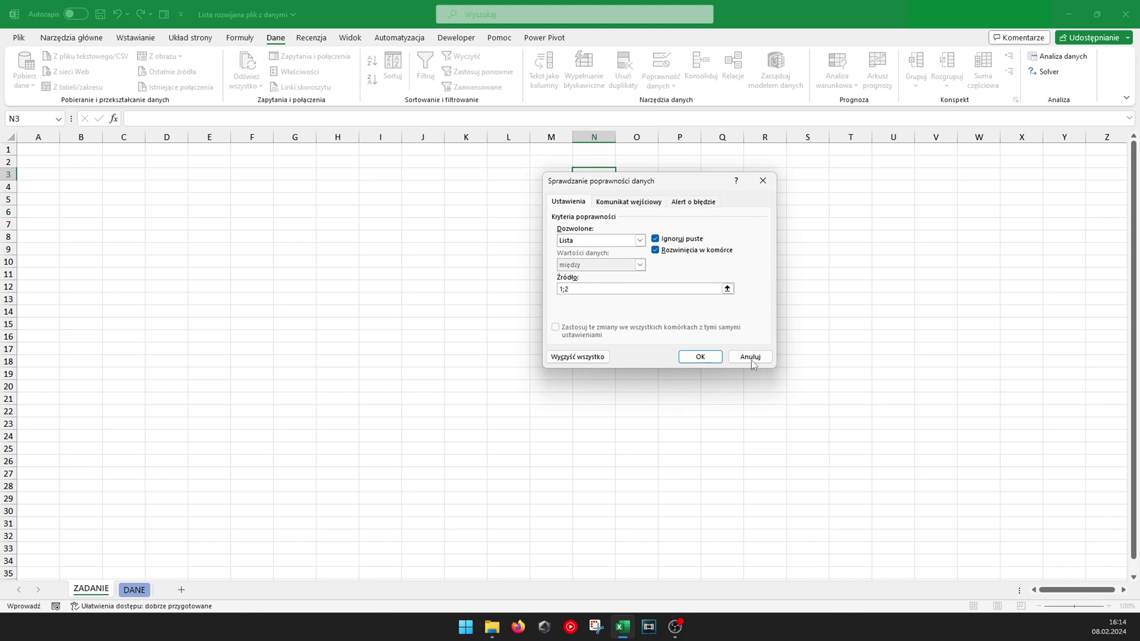
{"action": "left_click", "coordinate": [700, 356]}
Test N3's drop-down by picking 2, undoing it and leaving the cell empty.
{"action": "left_click", "coordinate": [621, 175]}
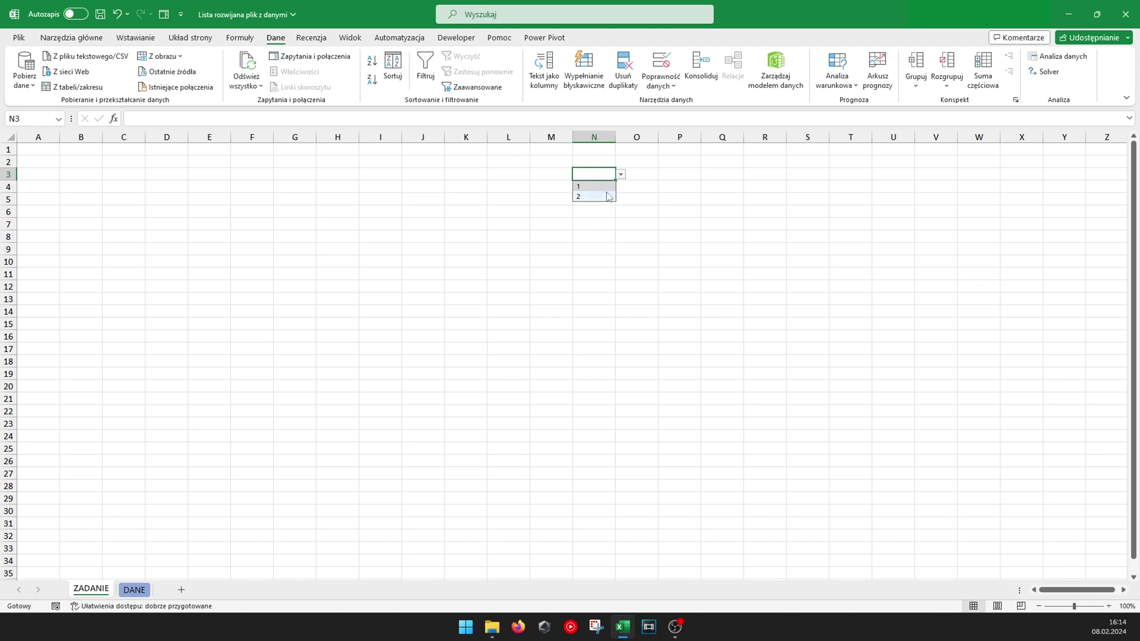
{"action": "left_click", "coordinate": [593, 195]}
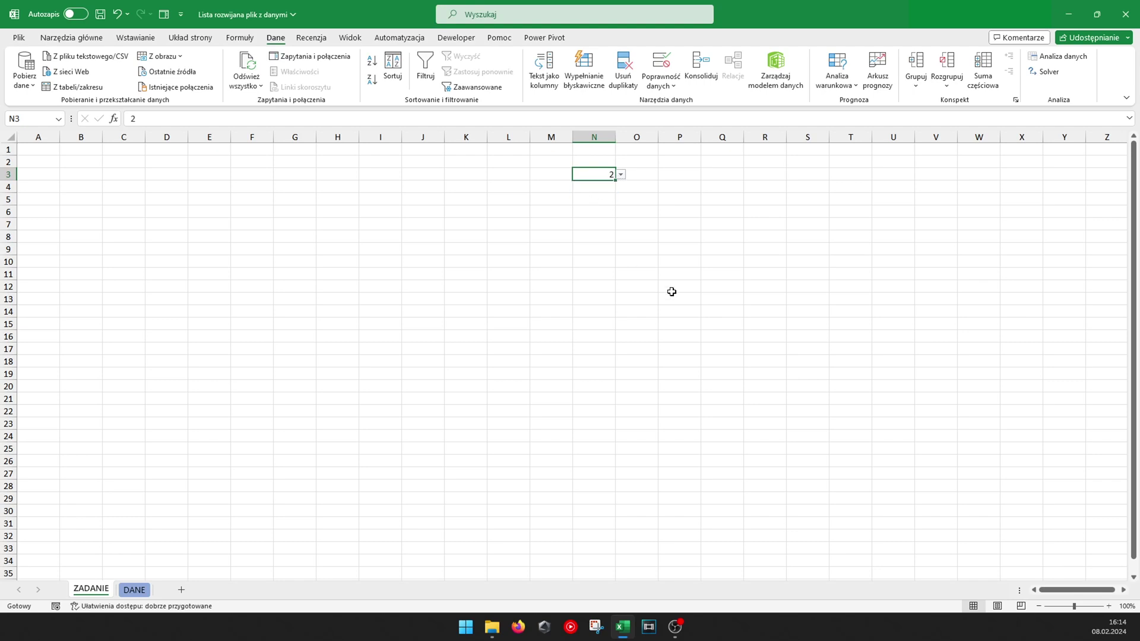
{"action": "key", "text": "ctrl+z"}
{"action": "key", "text": "alt+Down"}
{"action": "key", "text": "Escape"}
{"action": "key", "text": "alt+Down"}
{"action": "key", "text": "Escape"}
{"action": "left_click", "coordinate": [669, 173]}
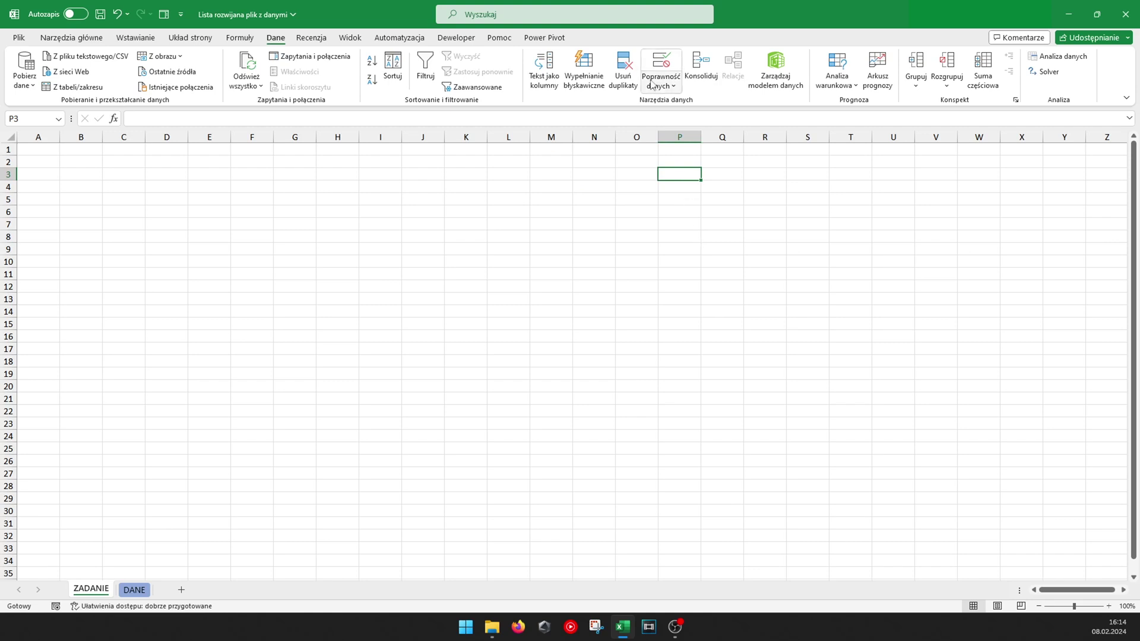
Give P3 a list drop-down sourced from the phone numbers in DANE!$G$2:$G$8, then check it.
{"action": "left_click", "coordinate": [666, 60]}
{"action": "left_click", "coordinate": [590, 240]}
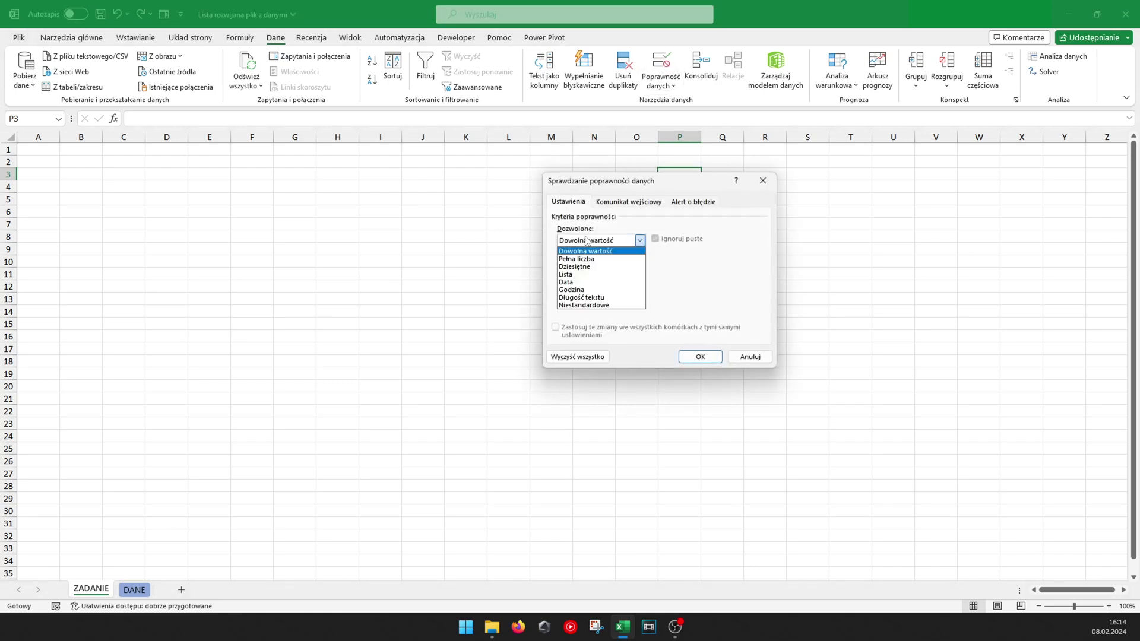
{"action": "left_click", "coordinate": [571, 276]}
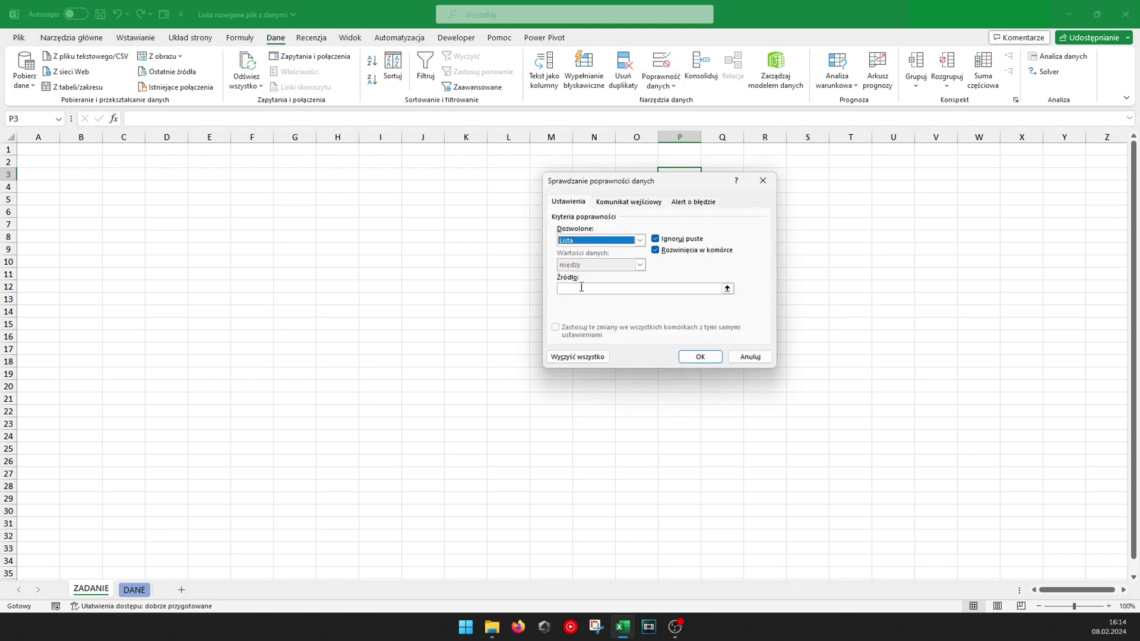
{"action": "left_click", "coordinate": [693, 290]}
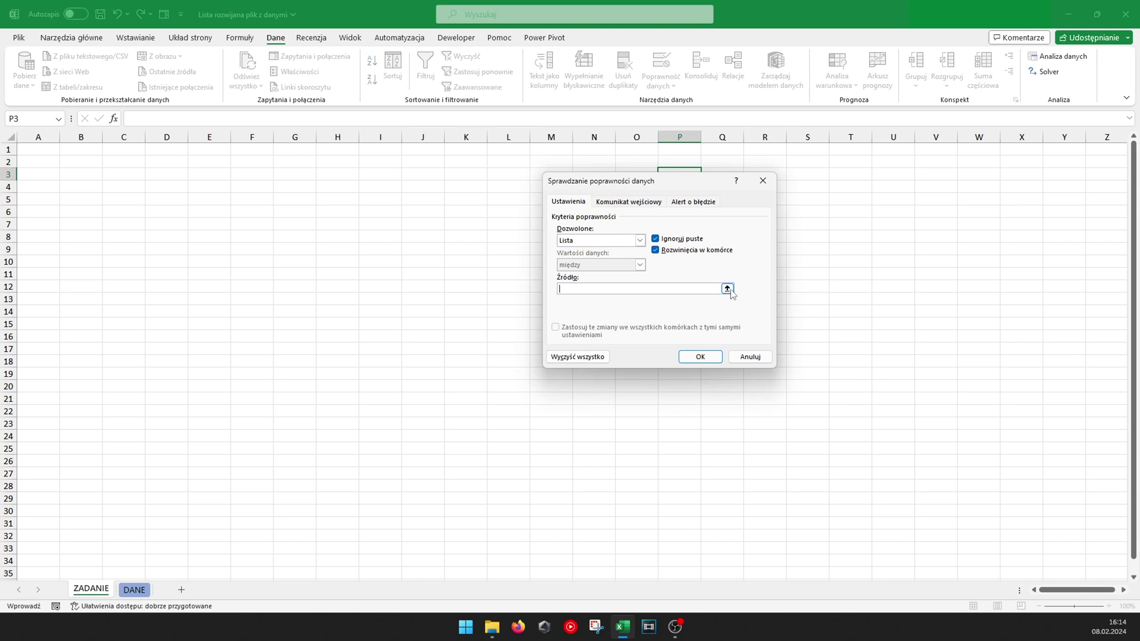
{"action": "left_click", "coordinate": [727, 290]}
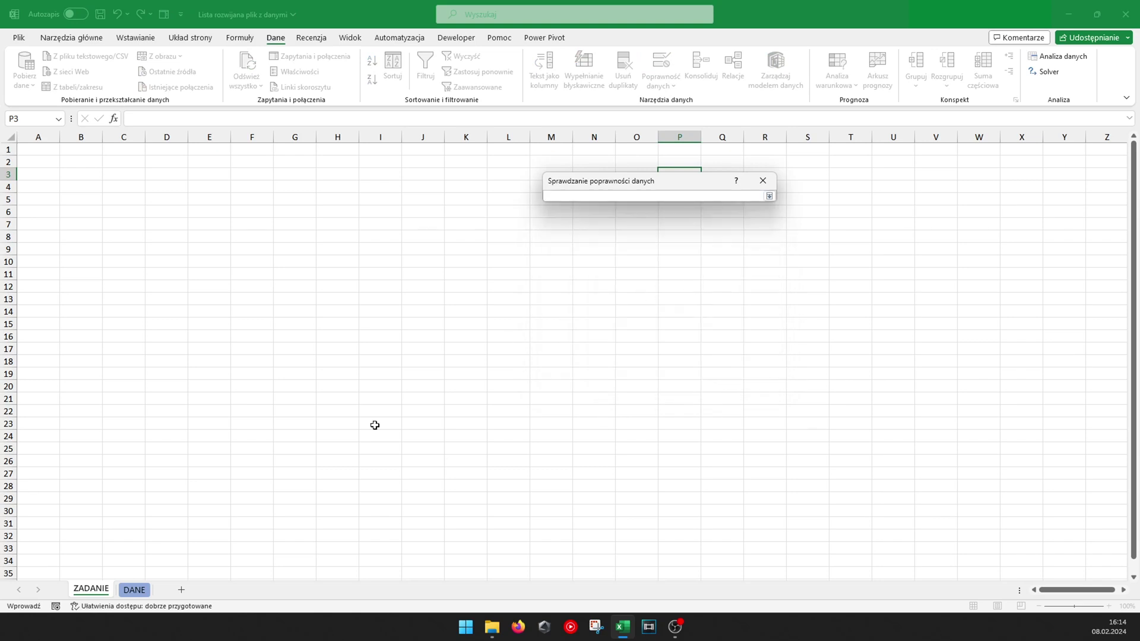
{"action": "left_click", "coordinate": [147, 588]}
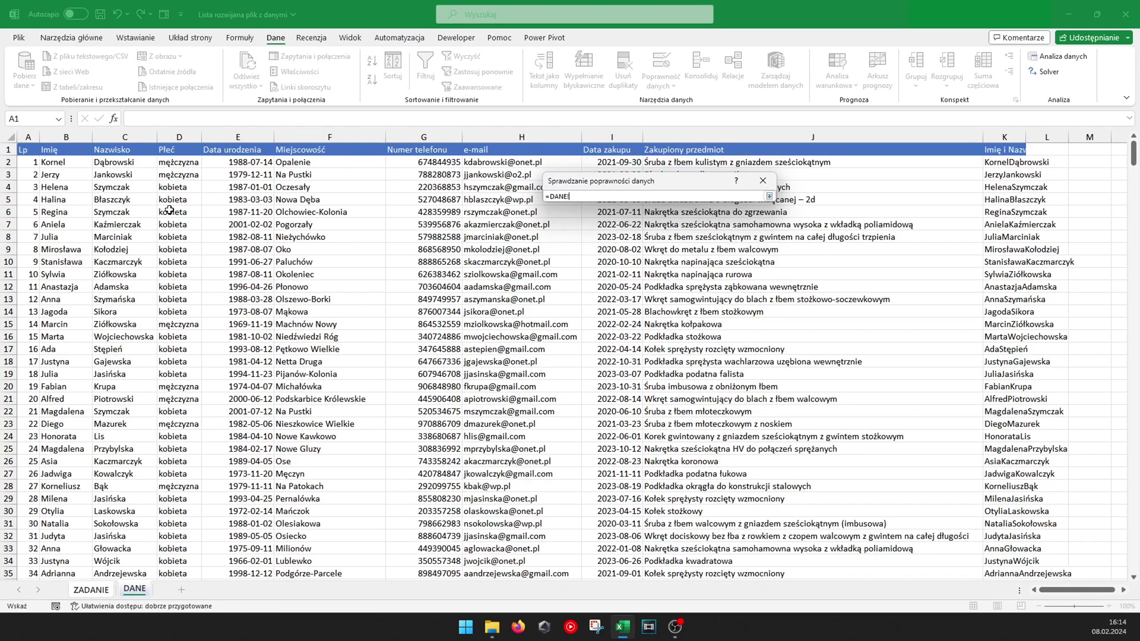
{"action": "left_click", "coordinate": [439, 160]}
{"action": "left_click_drag", "start_coordinate": [439, 161], "coordinate": [439, 236]}
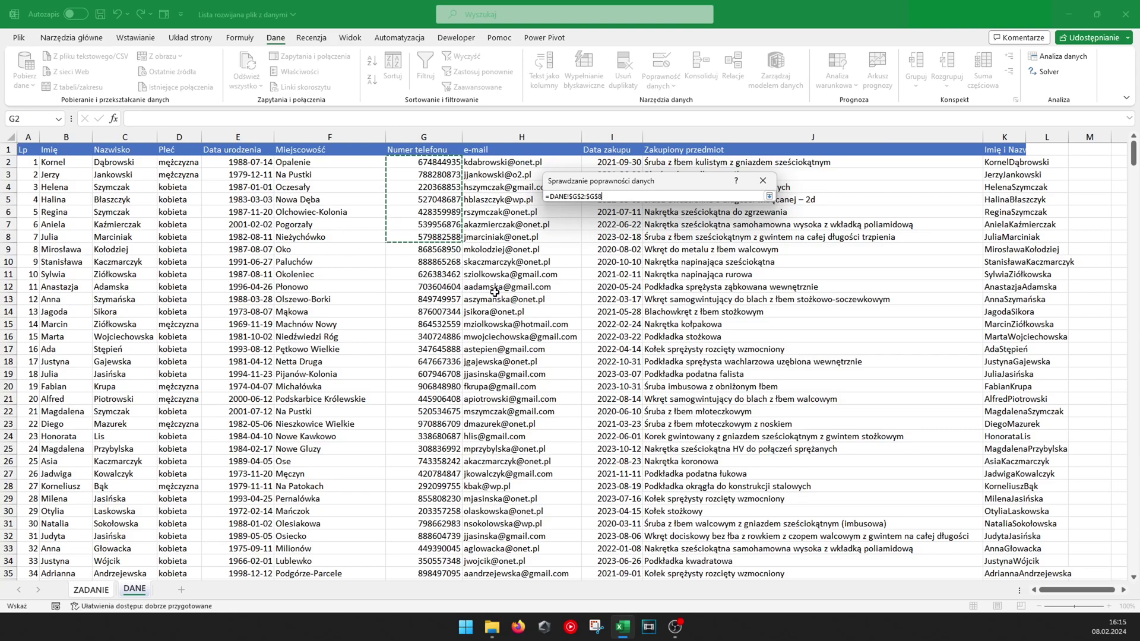
{"action": "key", "text": "Return"}
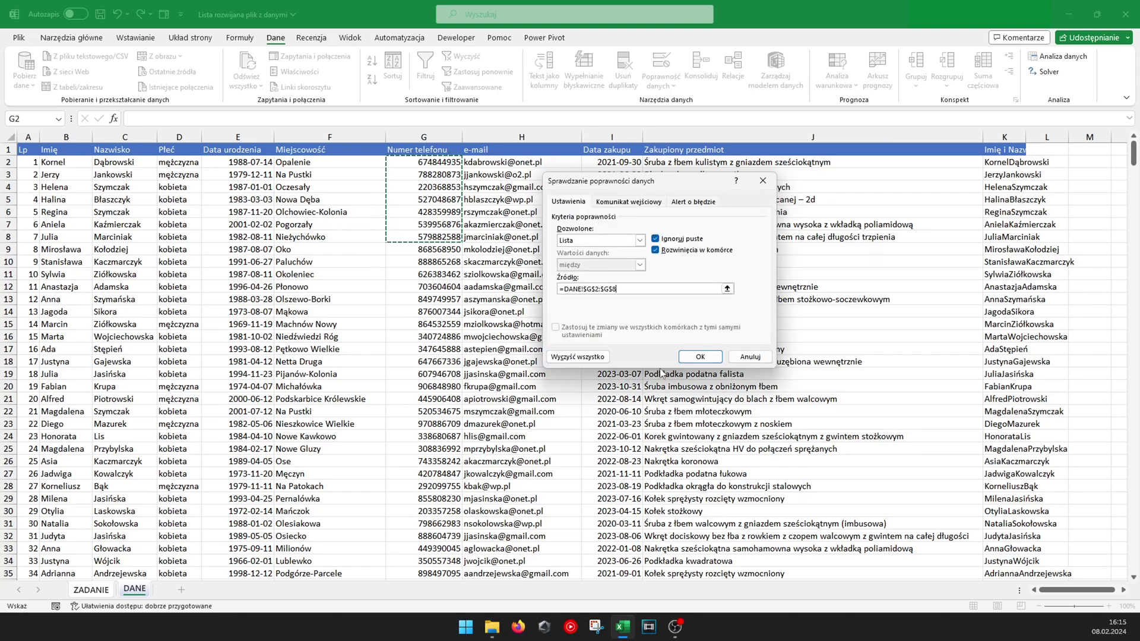
{"action": "left_click", "coordinate": [700, 357]}
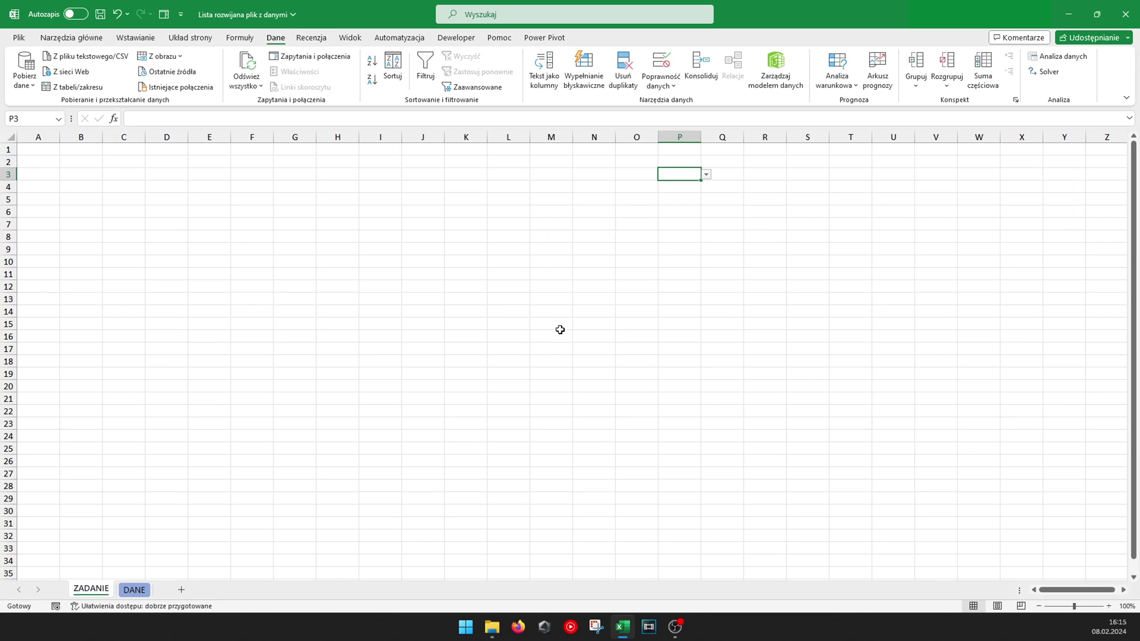
{"action": "left_click", "coordinate": [706, 174]}
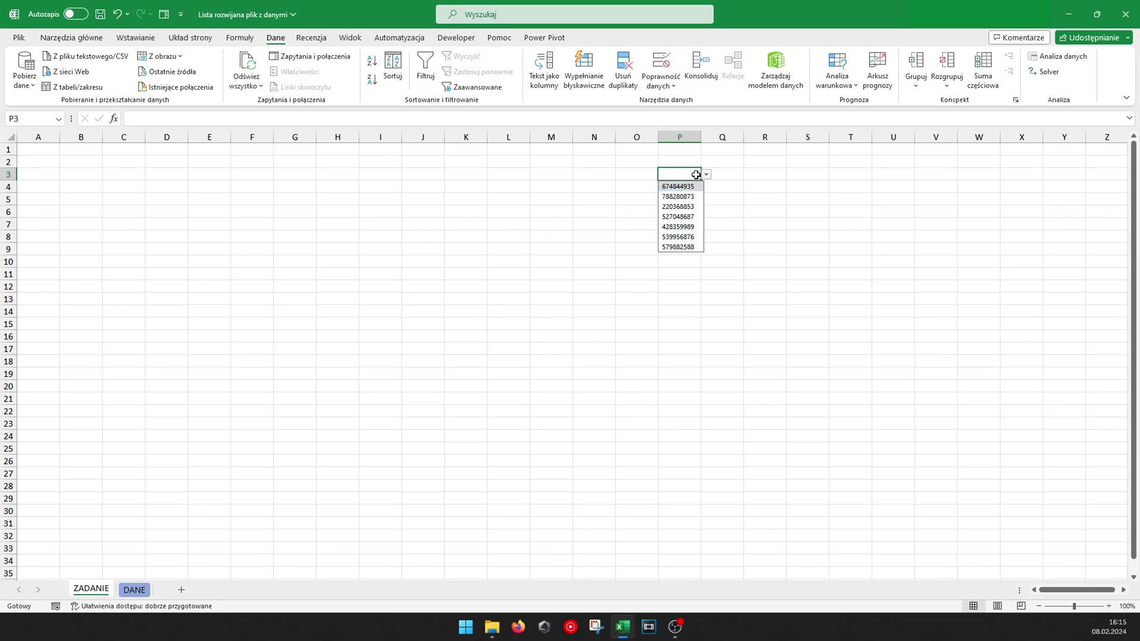
{"action": "left_click", "coordinate": [717, 176]}
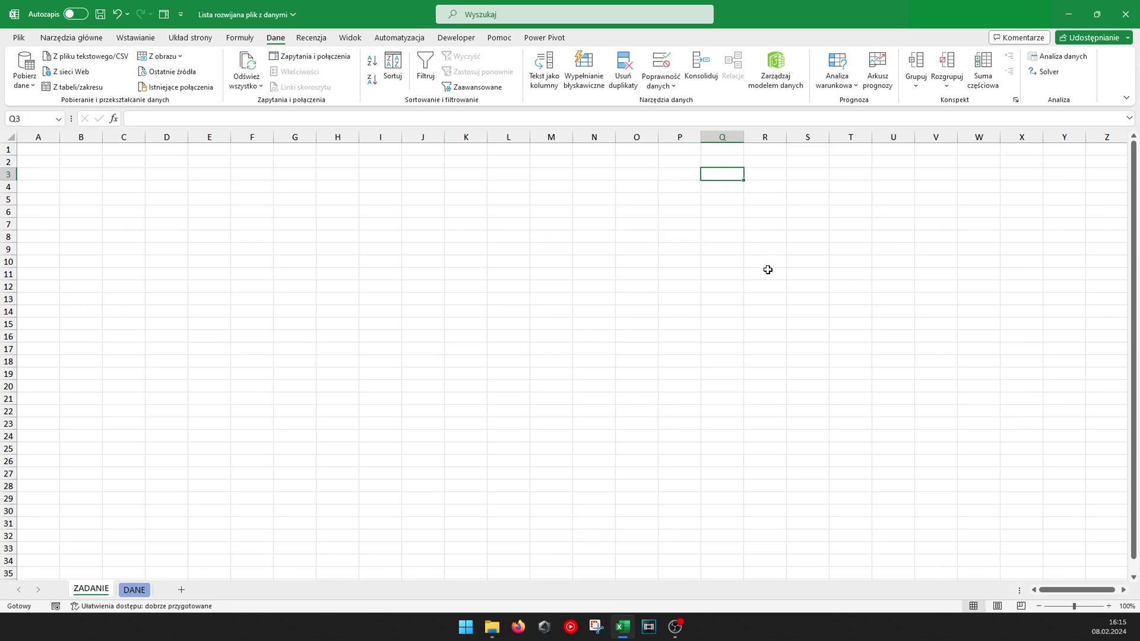
Pick a full name from K3's drop-down.
{"action": "key", "text": "Left"}
{"action": "key", "text": "Left"}
{"action": "key", "text": "Left"}
{"action": "key", "text": "Left"}
{"action": "key", "text": "Left"}
{"action": "key", "text": "Left"}
{"action": "key", "text": "Left"}
{"action": "key", "text": "Left"}
{"action": "key", "text": "Right"}
{"action": "key", "text": "Right"}
Choose the value 2 from N3's drop-down.
{"action": "key", "text": "Right"}
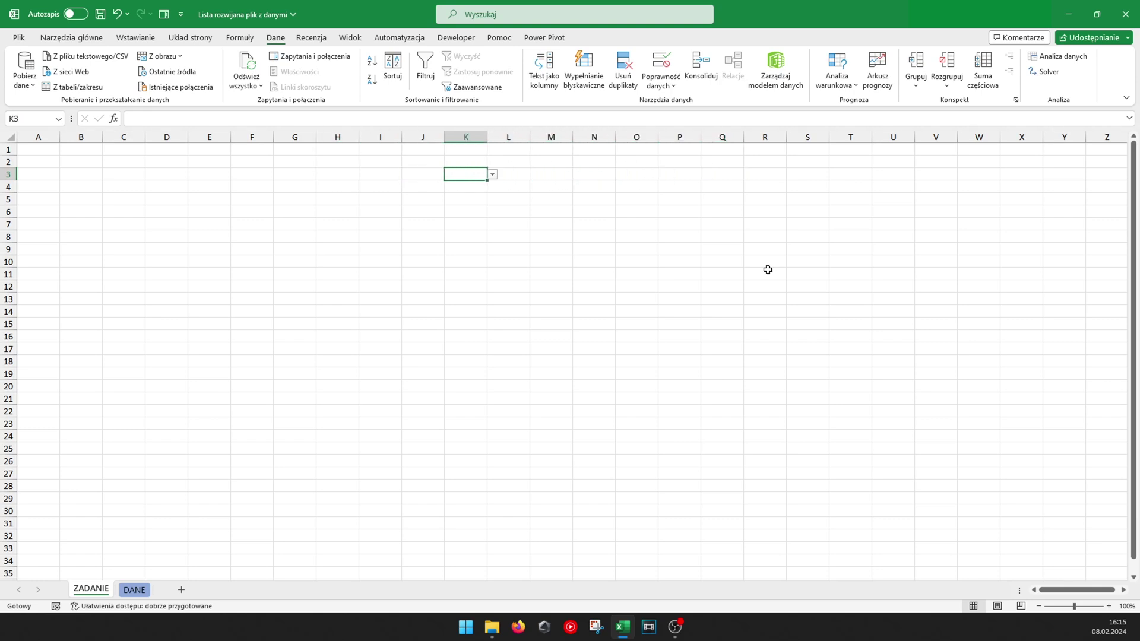
{"action": "key", "text": "alt+Down"}
{"action": "key", "text": "Return"}
{"action": "key", "text": "Left"}
{"action": "key", "text": "Left"}
{"action": "key", "text": "Left"}
{"action": "key", "text": "Left"}
{"action": "key", "text": "Left"}
{"action": "key", "text": "Left"}
{"action": "key", "text": "Right"}
{"action": "key", "text": "Right"}
{"action": "key", "text": "Right"}
{"action": "key", "text": "Right"}
{"action": "key", "text": "Right"}
{"action": "key", "text": "Right"}
{"action": "key", "text": "Right"}
{"action": "key", "text": "Right"}
{"action": "key", "text": "Right"}
{"action": "key", "text": "alt+Down"}
{"action": "key", "text": "Down"}
{"action": "key", "text": "Return"}
{"action": "key", "text": "Right"}
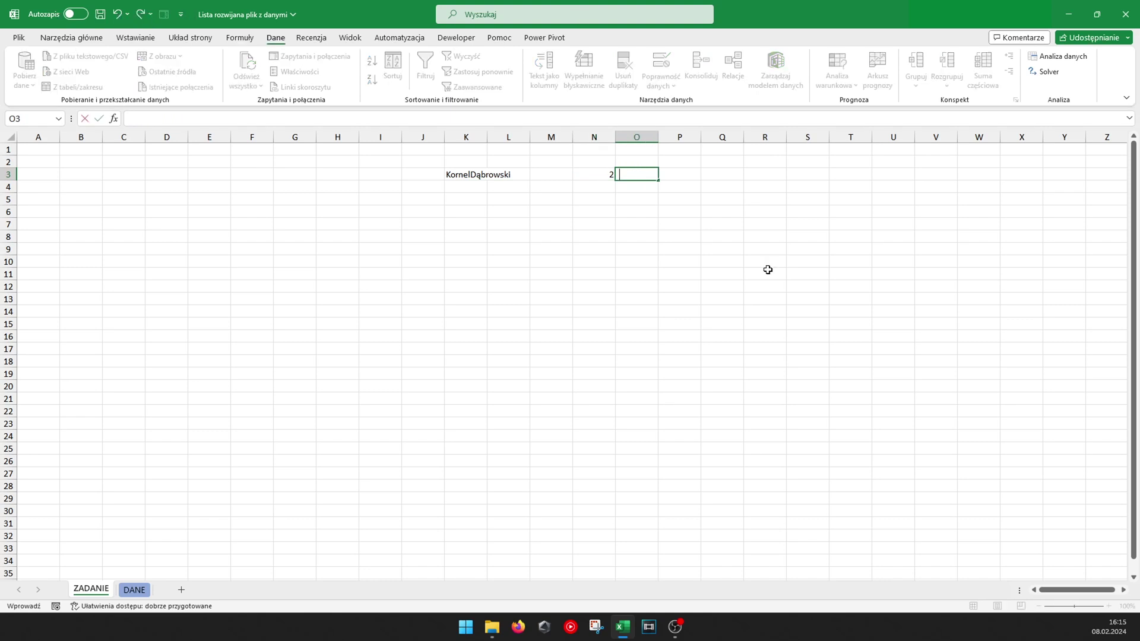
Pick a phone number from P3's drop-down.
{"action": "key", "text": "Right"}
{"action": "key", "text": "alt+Down"}
{"action": "key", "text": "Down"}
{"action": "key", "text": "Return"}
{"action": "key", "text": "Left"}
{"action": "key", "text": "Left"}
{"action": "key", "text": "Left"}
{"action": "key", "text": "Left"}
{"action": "key", "text": "Left"}
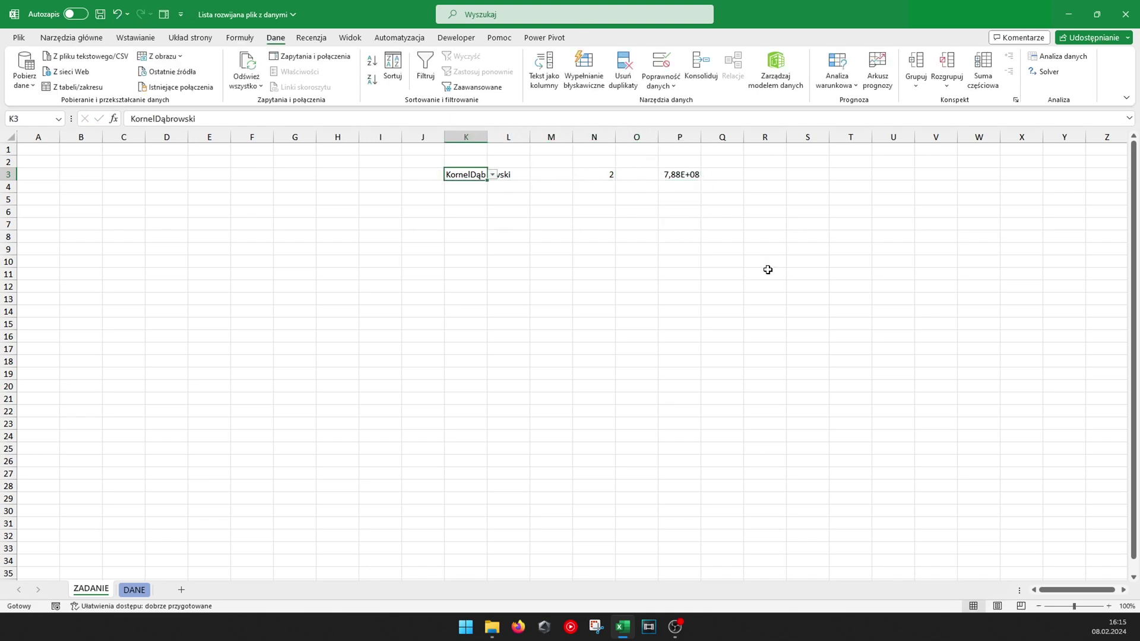
{"action": "key", "text": "Right"}
{"action": "key", "text": "Right"}
{"action": "key", "text": "Right"}
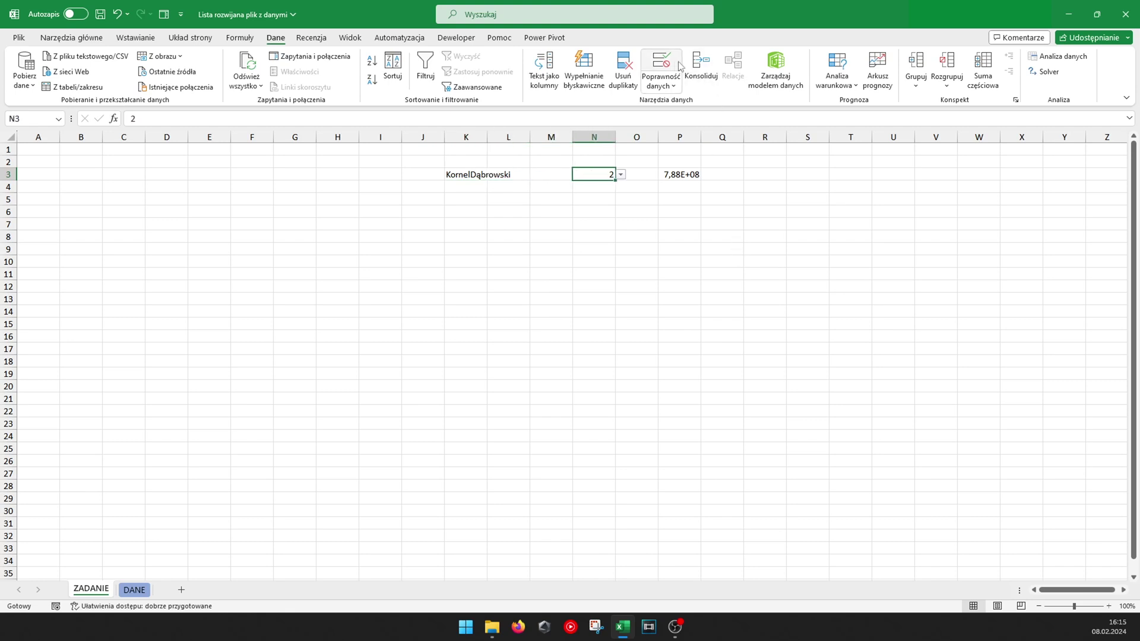
{"action": "left_click", "coordinate": [680, 65]}
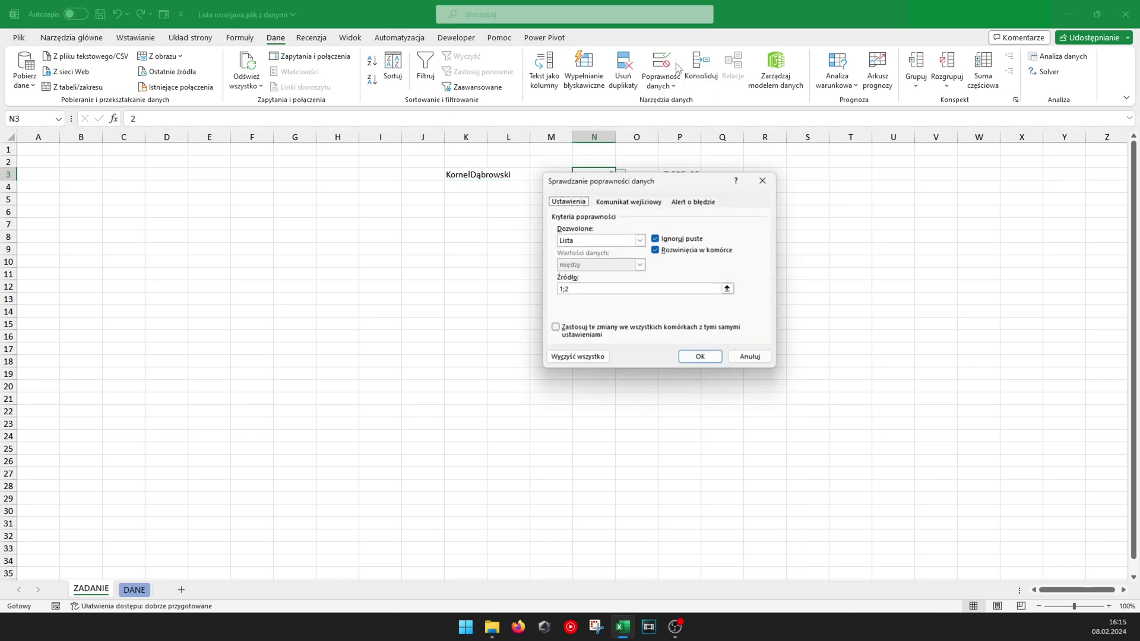
{"action": "left_click", "coordinate": [690, 203]}
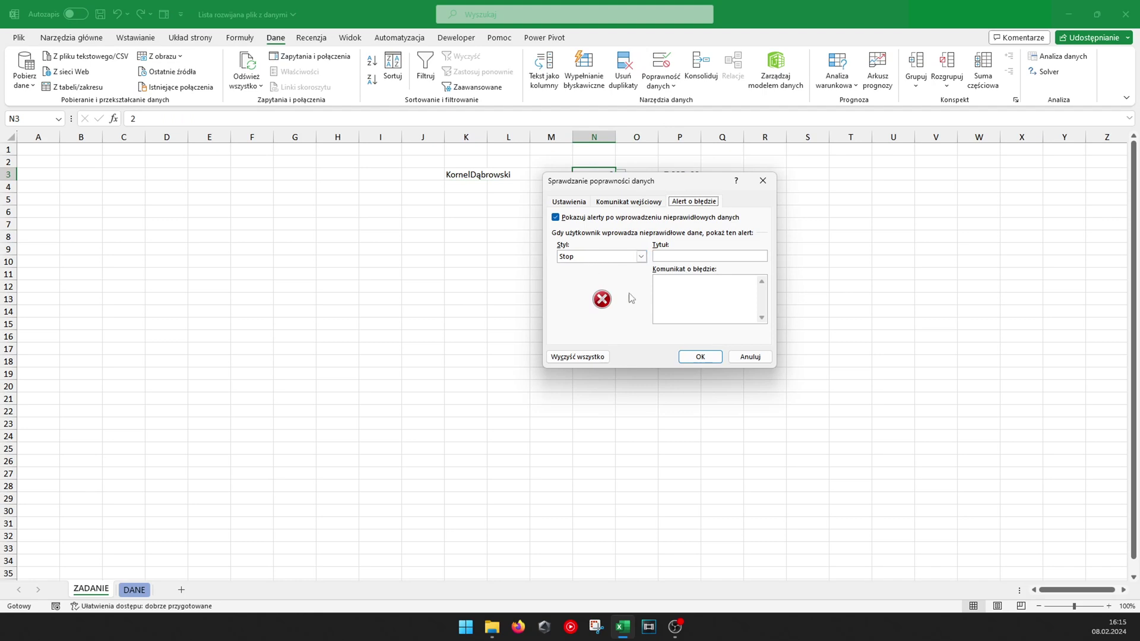
{"action": "left_click", "coordinate": [640, 256]}
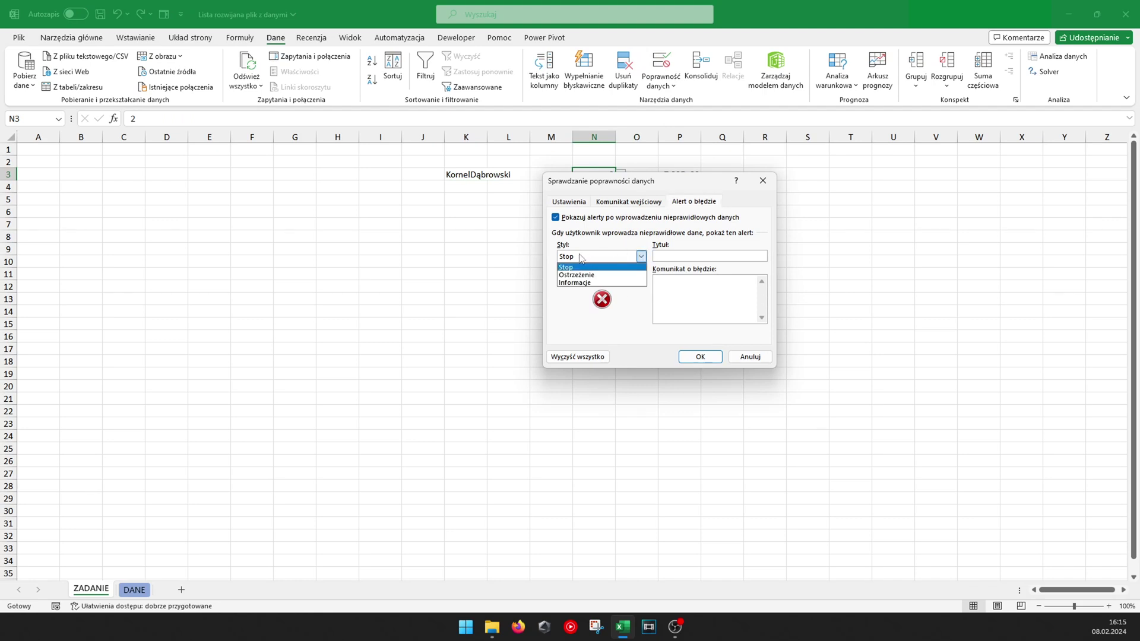
{"action": "left_click", "coordinate": [618, 246]}
{"action": "left_click", "coordinate": [620, 205]}
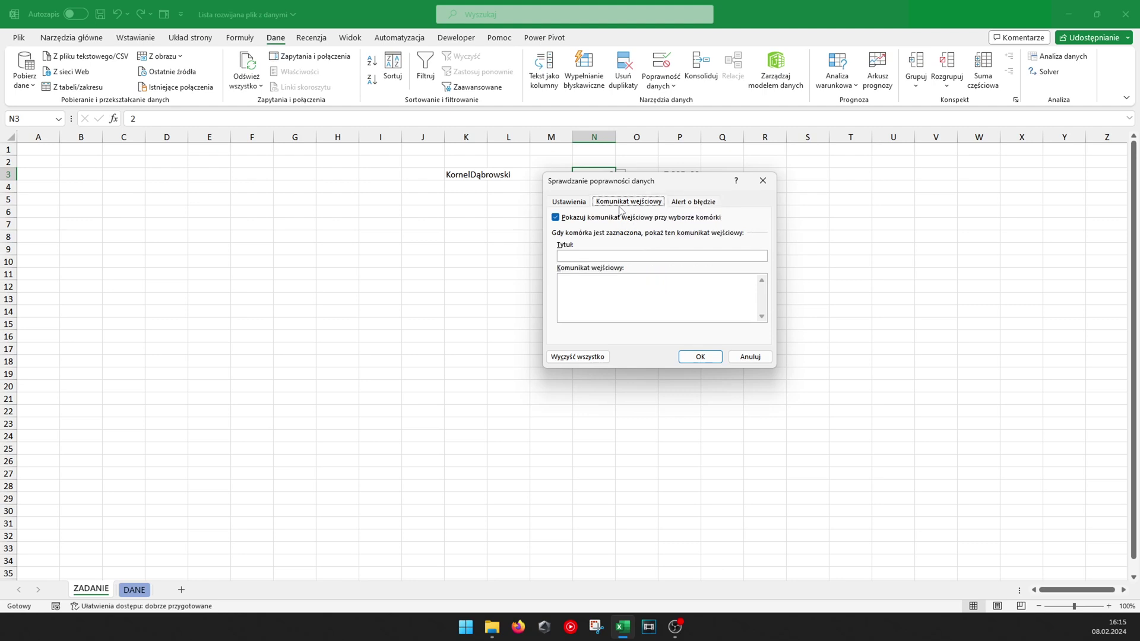
{"action": "left_click", "coordinate": [675, 203]}
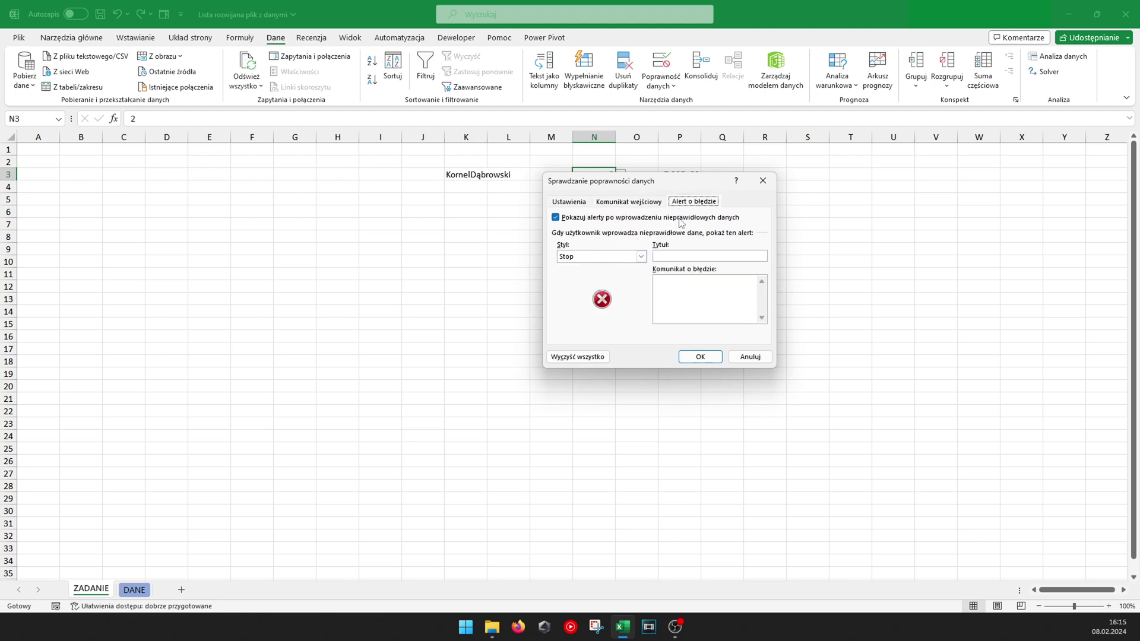
{"action": "left_click", "coordinate": [701, 357]}
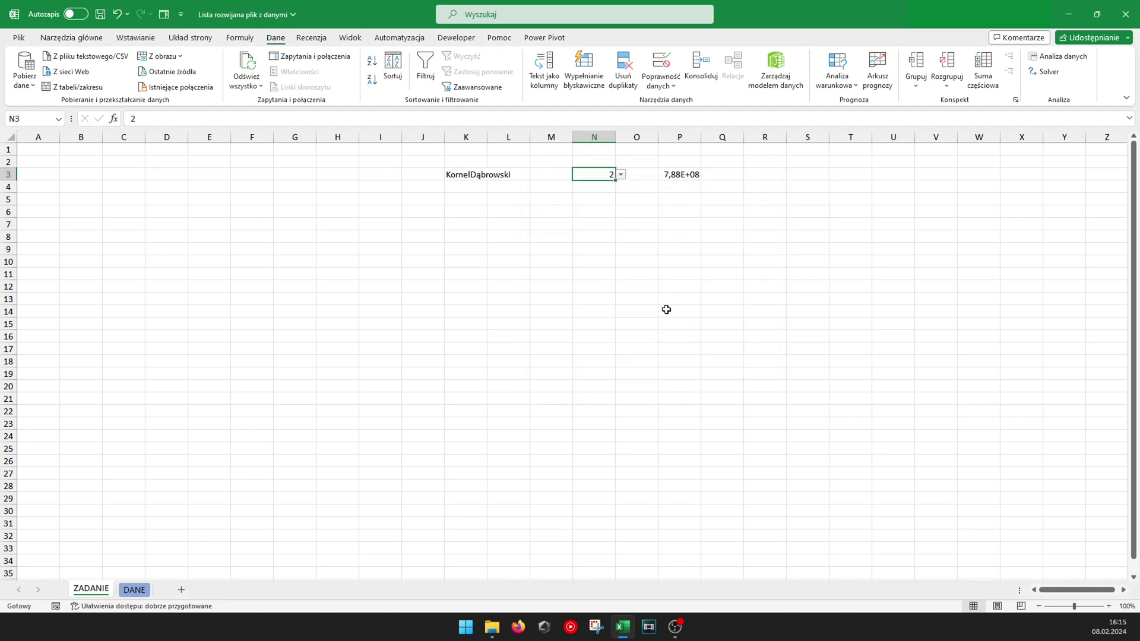
Enter 78 in N3 to test validation, then dismiss the rejection error.
{"action": "type", "text": "78"}
{"action": "key", "text": "Return"}
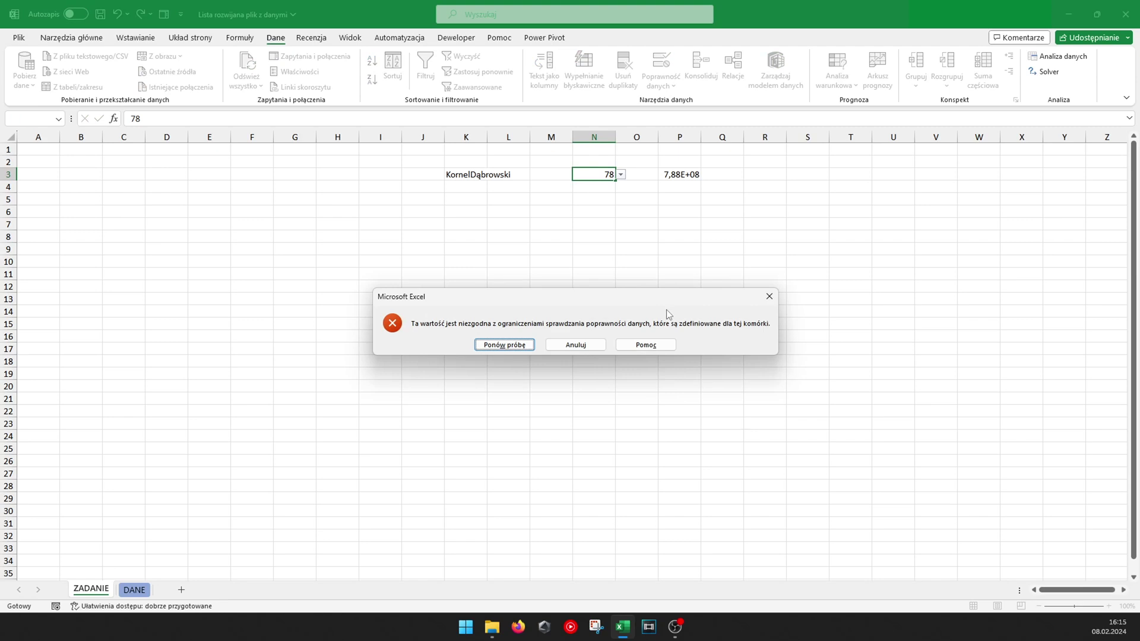
{"action": "key", "text": "Escape"}
Switch N3 between 1 and 2 from its drop-down list, ending on 2.
{"action": "key", "text": "alt+Down"}
{"action": "key", "text": "Up"}
{"action": "key", "text": "Return"}
{"action": "key", "text": "alt+Down"}
{"action": "key", "text": "Down"}
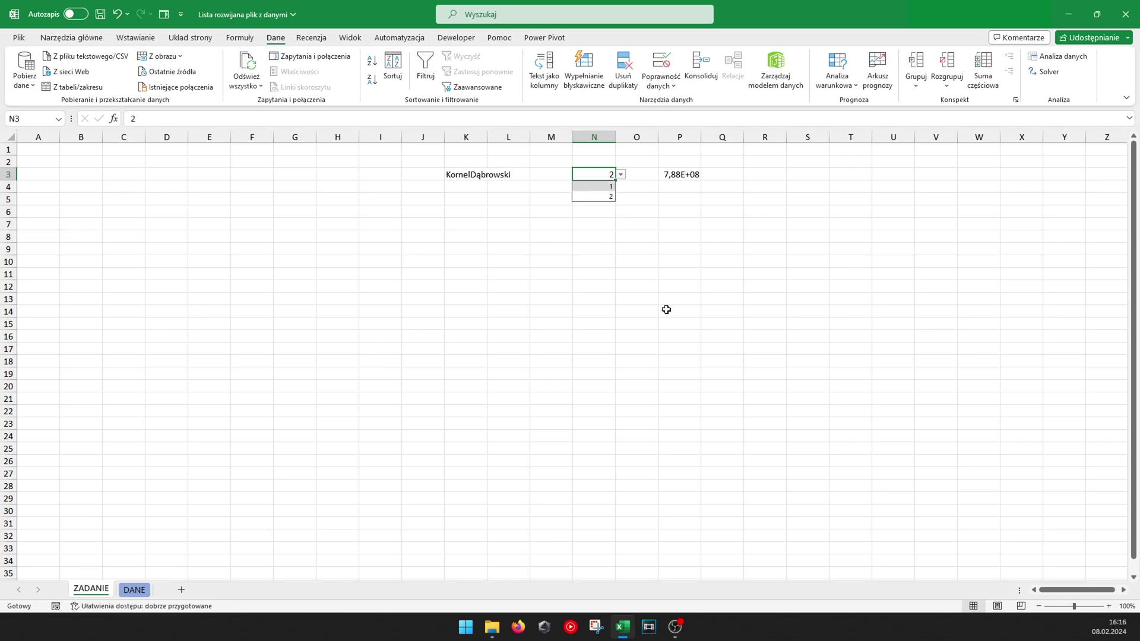
{"action": "key", "text": "Return"}
{"action": "key", "text": "Return"}
{"action": "key", "text": "Up"}
{"action": "key", "text": "alt+Down"}
{"action": "key", "text": "Down"}
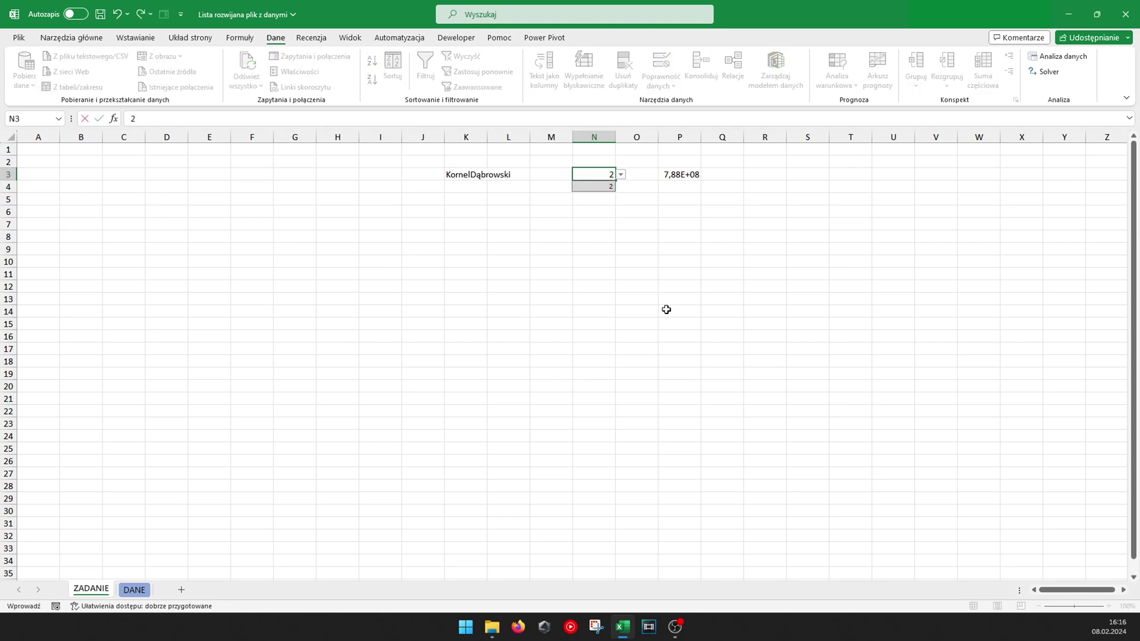
{"action": "key", "text": "Return"}
{"action": "key", "text": "Up"}
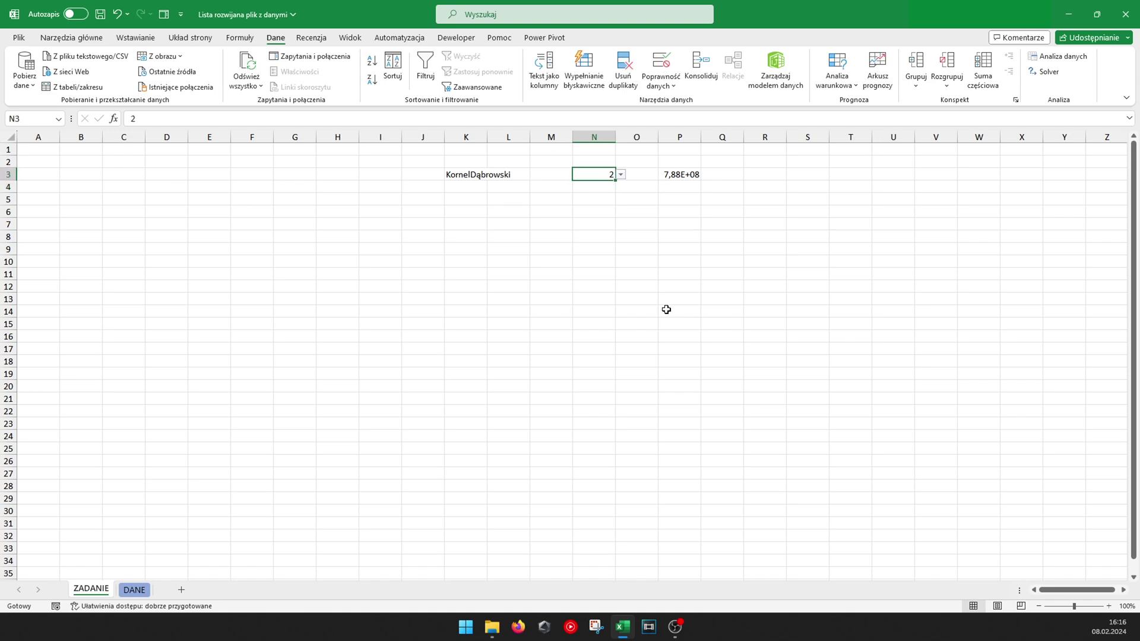
Enter 3 in N3 and cancel the default validation error that rejects it.
{"action": "type", "text": "3"}
{"action": "key", "text": "Return"}
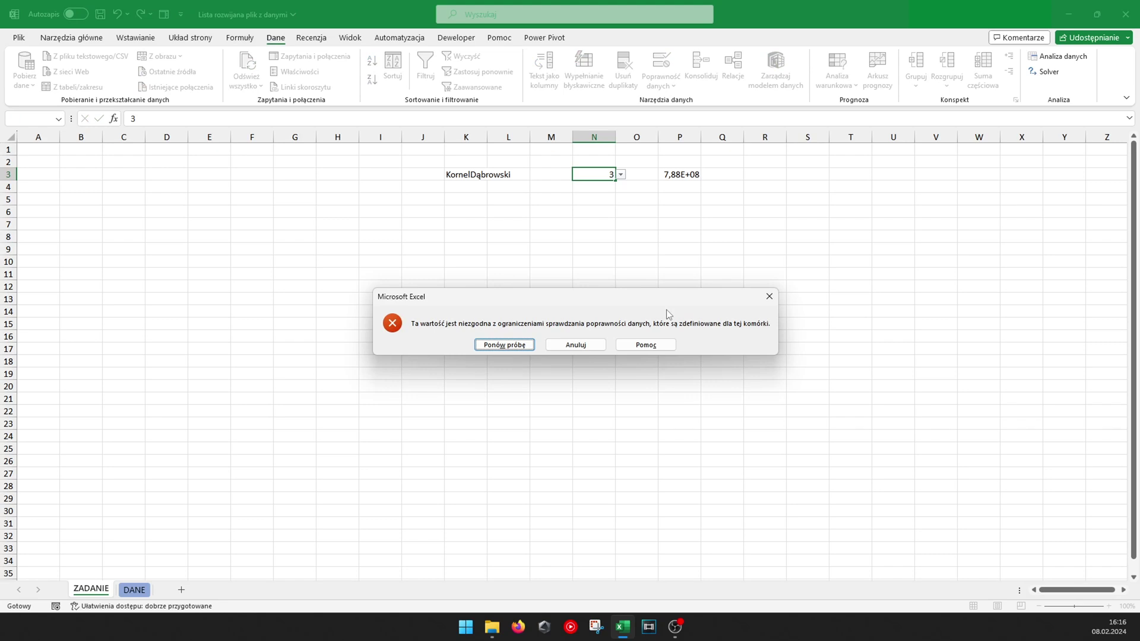
{"action": "left_click", "coordinate": [575, 345]}
Set N3's error alert title to 'STOP!' and message to 'Tylko liczby od jeden do dwa'.
{"action": "left_click", "coordinate": [660, 62]}
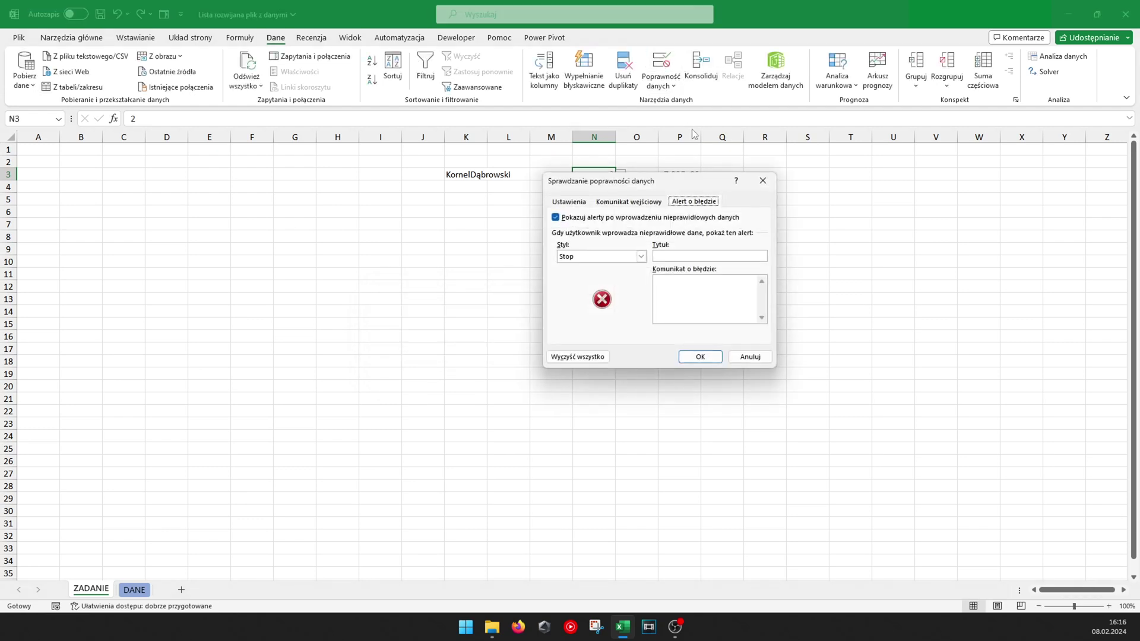
{"action": "left_click", "coordinate": [711, 255]}
{"action": "type", "text": "OP"}
{"action": "type", "text": "ko licz"}
{"action": "type", "text": "by o"}
{"action": "type", "text": "d jeden do dwa"}
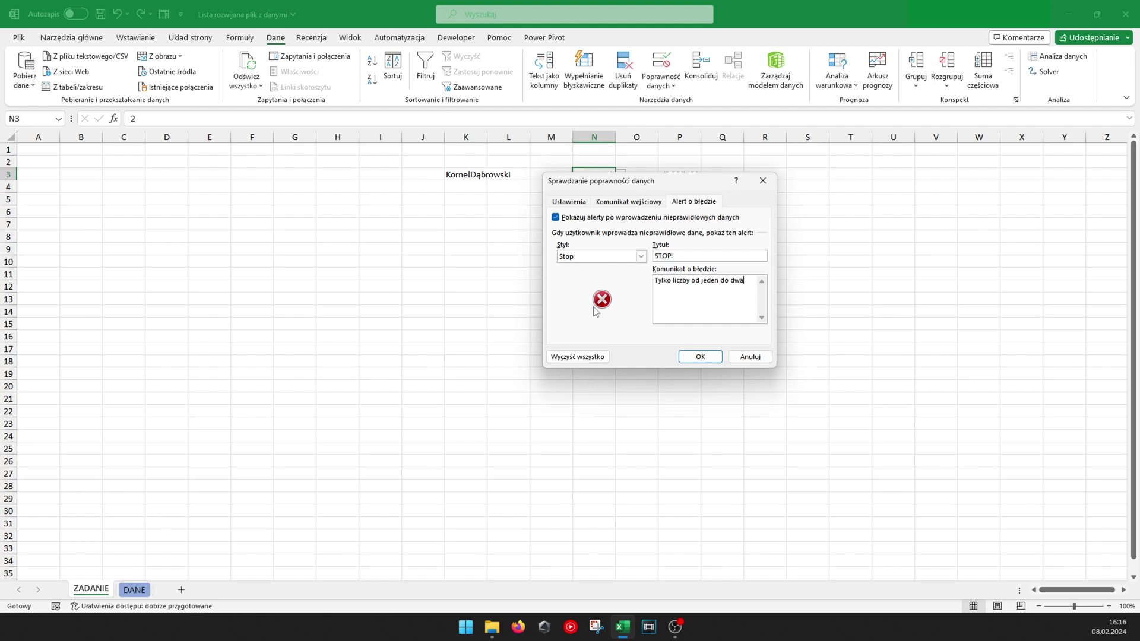
{"action": "left_click", "coordinate": [701, 356]}
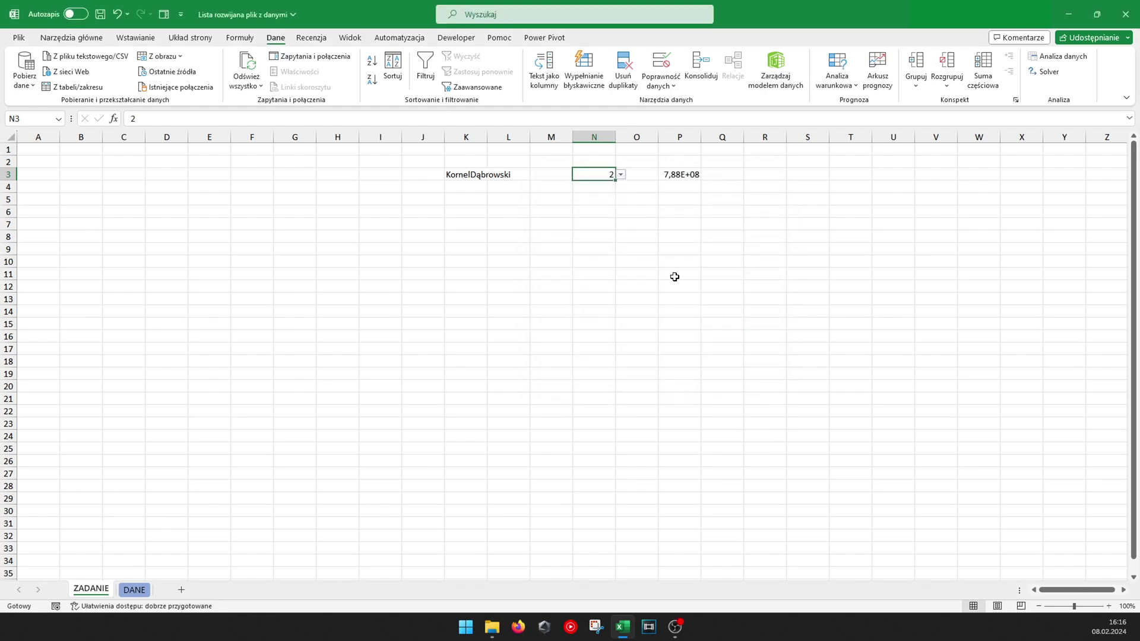
{"action": "type", "text": "3"}
{"action": "key", "text": "Return"}
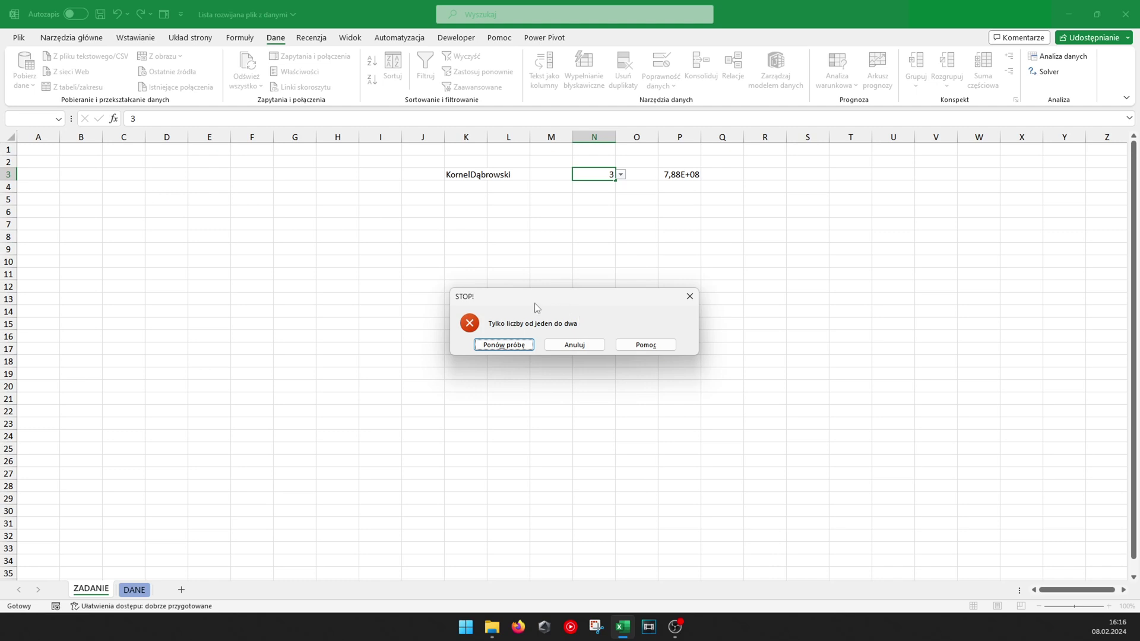
{"action": "left_click", "coordinate": [518, 346]}
{"action": "type", "text": "2"}
{"action": "key", "text": "Return"}
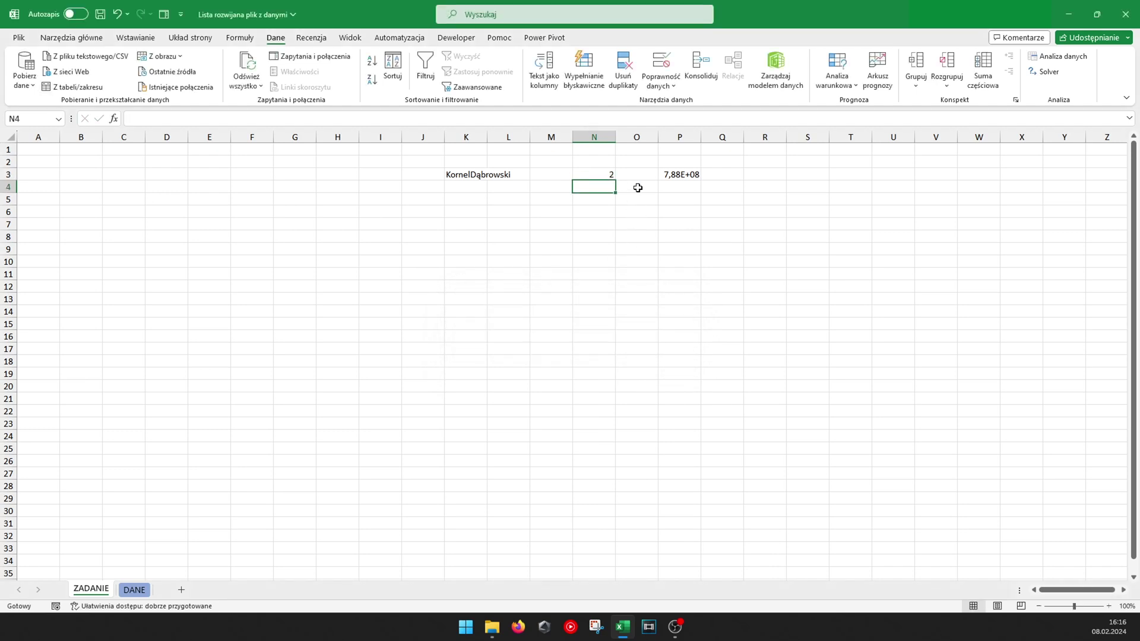